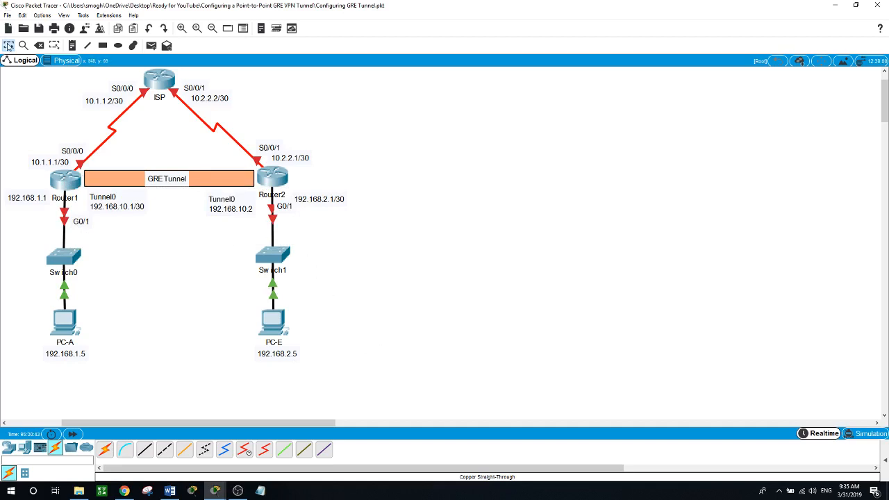
# - Open Router1's command line, decline the initial configuration dialog and get to the user prompt
pyautogui.click(75, 178)
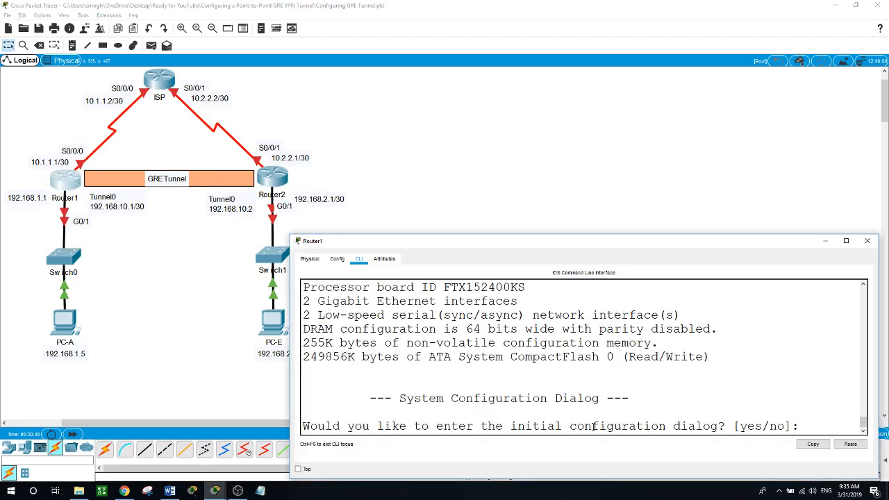
pyautogui.write('no')
pyautogui.press('Return')
pyautogui.press('Return')
# - Enter global configuration mode on Router1 and set its hostname to Router1
pyautogui.write('en')
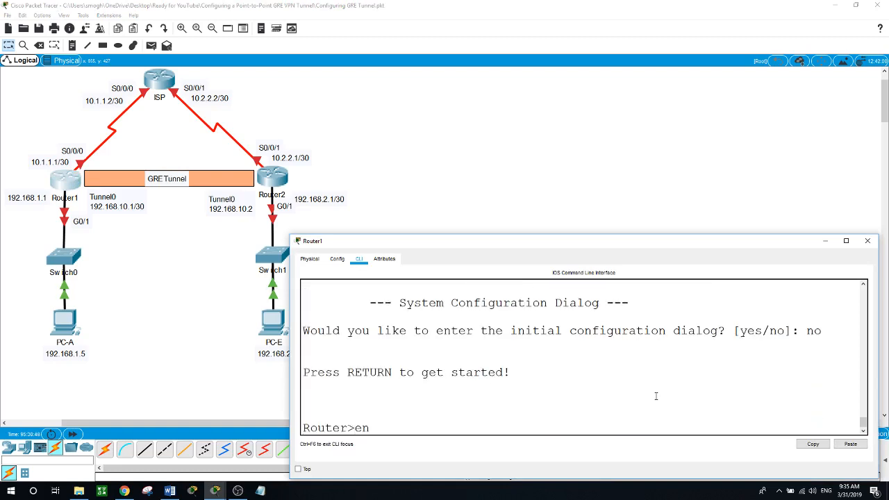
pyautogui.press('Return')
pyautogui.write('conf t')
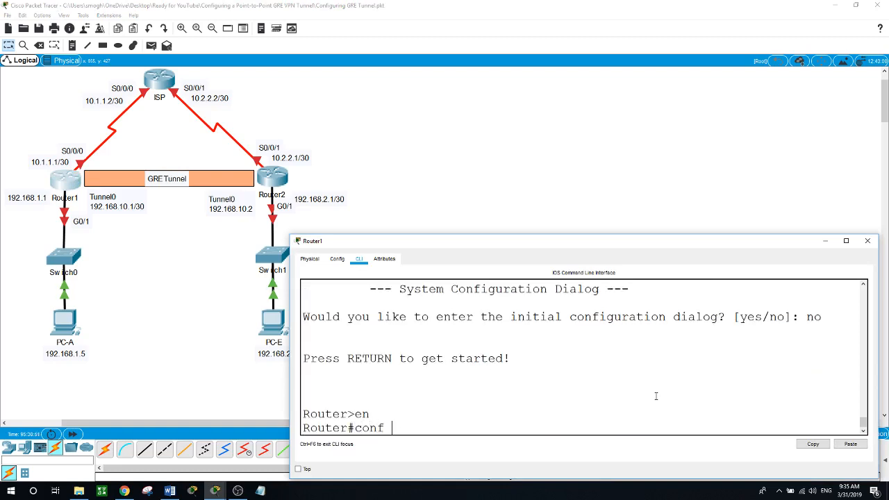
pyautogui.press('Return')
pyautogui.write('hostname ')
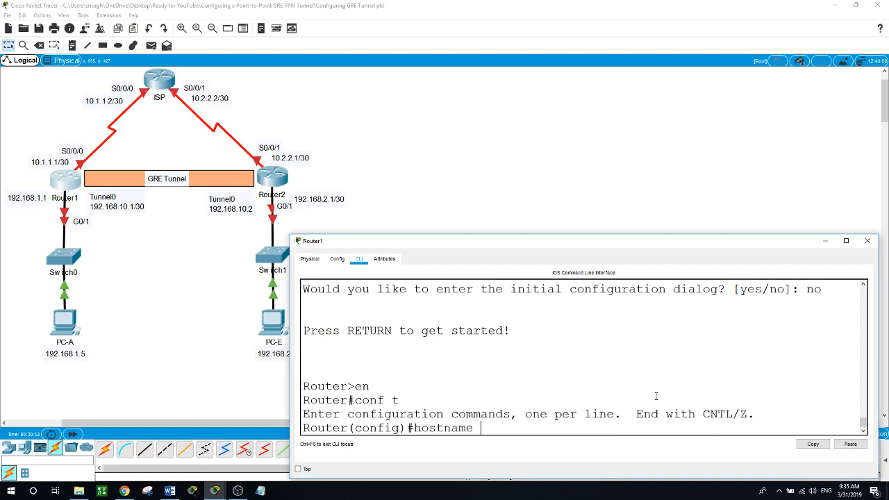
pyautogui.write('Router1')
pyautogui.press('Return')
# - Assign Router1's interface g0/1 the IP address 192.168.1.1 with mask 255.255.255.0 and enable it
pyautogui.write('int')
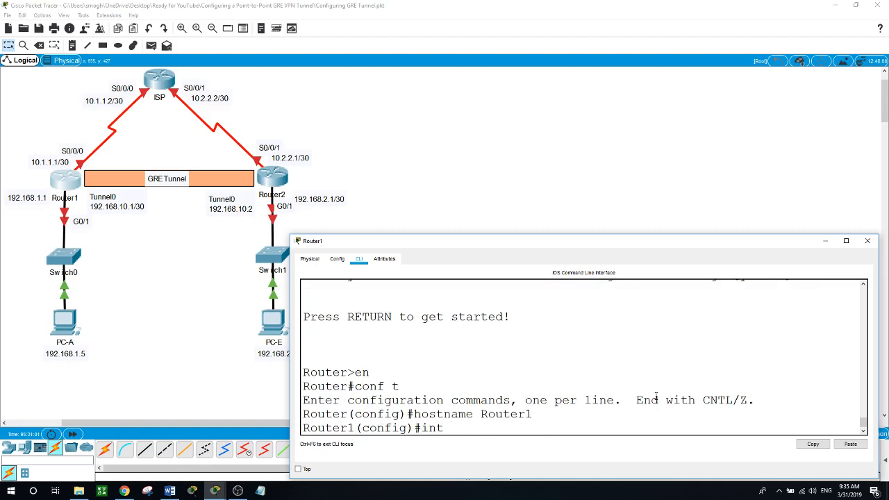
pyautogui.write('g0/1')
pyautogui.press('Return')
pyautogui.write('i')
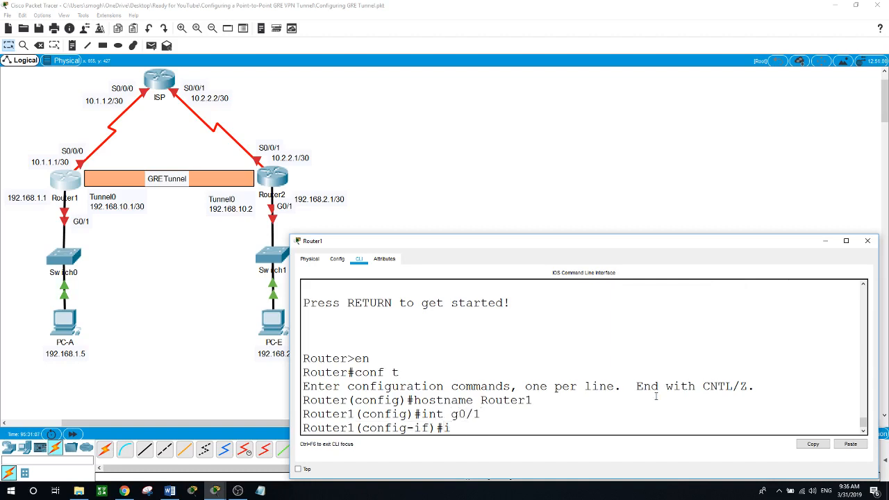
pyautogui.write('p address 192.168')
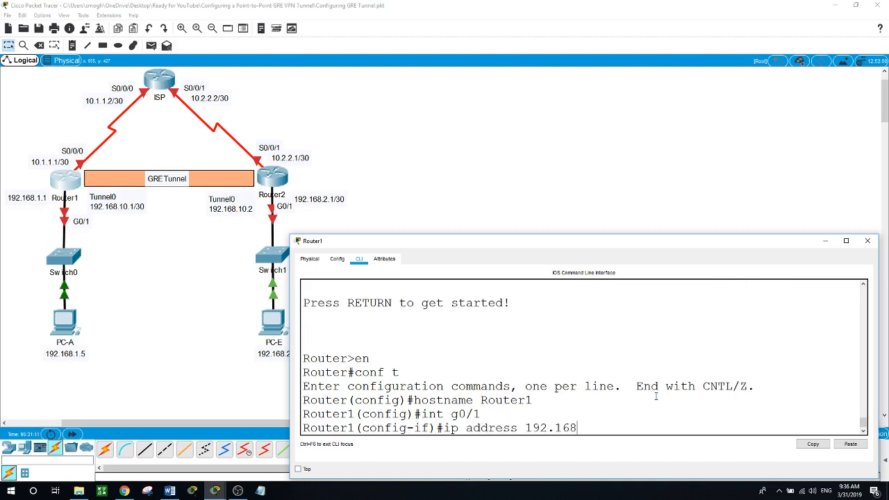
pyautogui.write('.1.1 255.255.255.255.0')
pyautogui.press('Return')
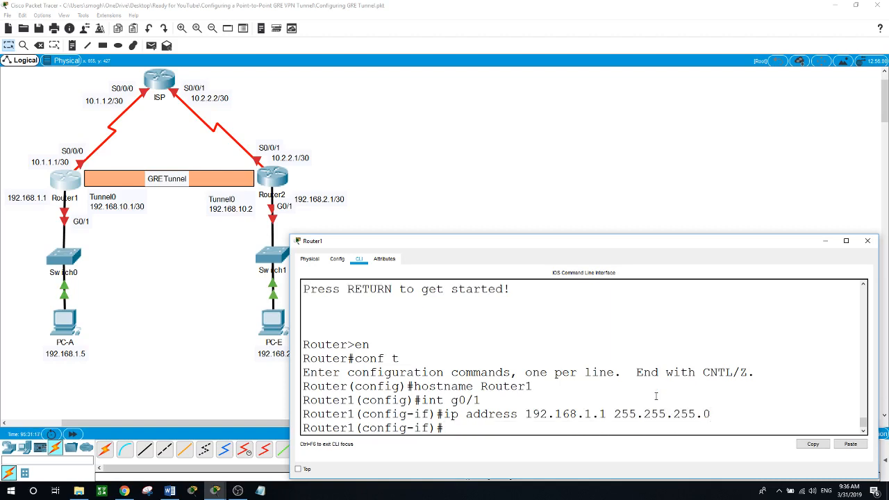
pyautogui.write('no shut')
pyautogui.press('Return')
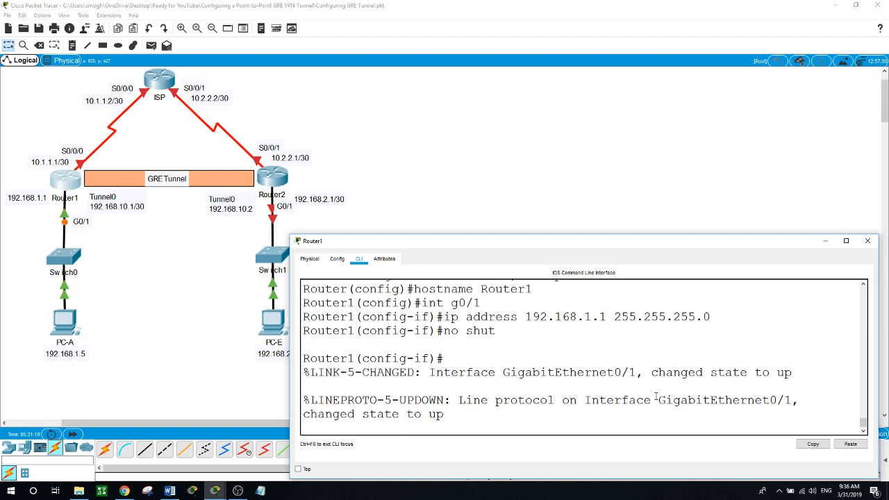
pyautogui.press('Return')
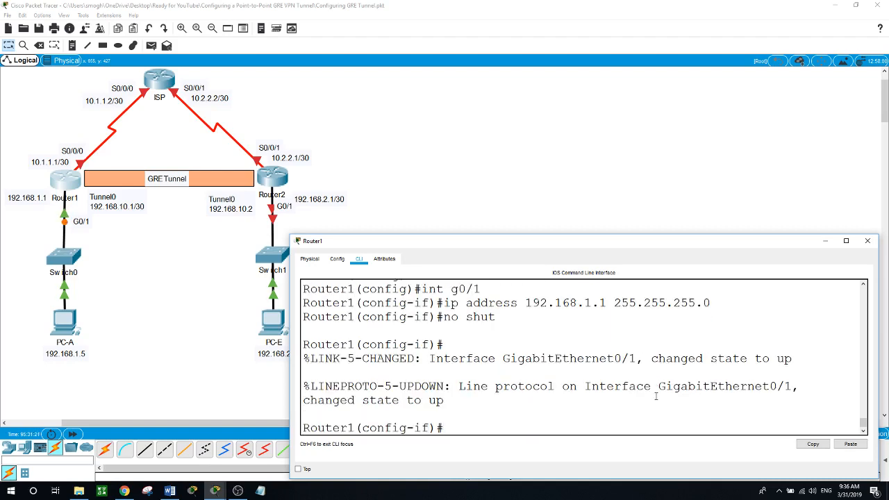
# - Assign Router1's interface s0/0/0 the IP address 10.1.1.1 with mask 255.255.255.252 and enable it
pyautogui.write('int s0/00')
pyautogui.press('BackSpace')
pyautogui.write('/0')
pyautogui.press('Return')
pyautogui.write('ip a')
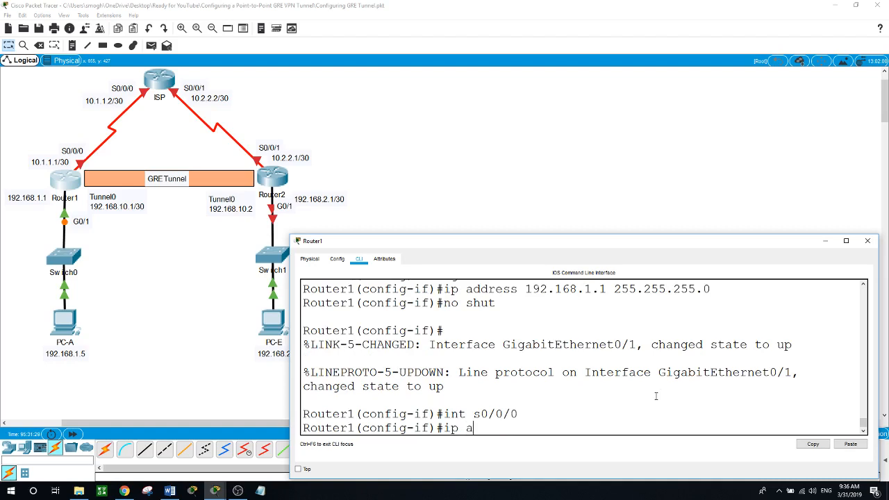
pyautogui.write('ddress 10.1.1.1 255.255.255.252')
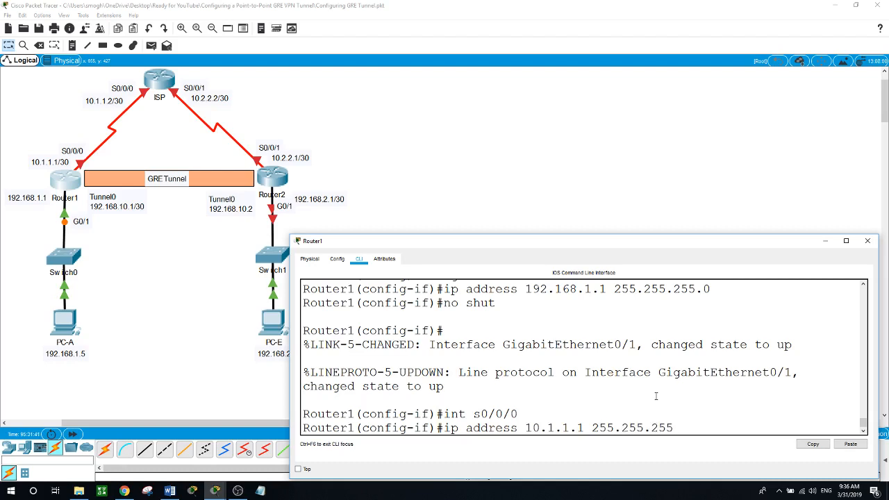
pyautogui.press('Return')
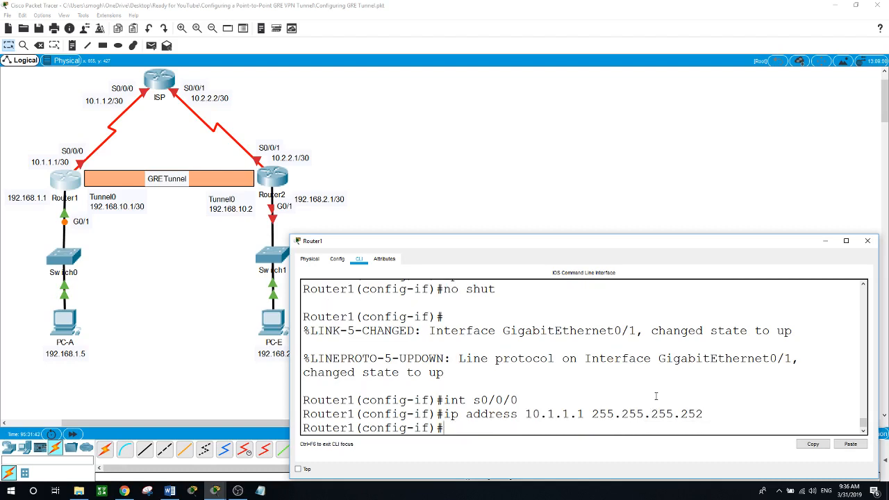
pyautogui.write('no shut')
pyautogui.press('Return')
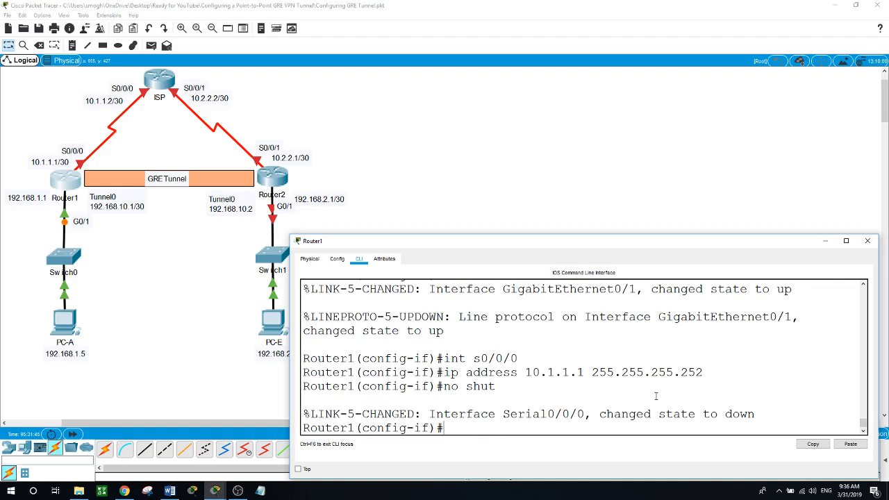
# - Open the ISP router's command line, decline the initial configuration dialog and get to the user prompt
pyautogui.click(161, 83)
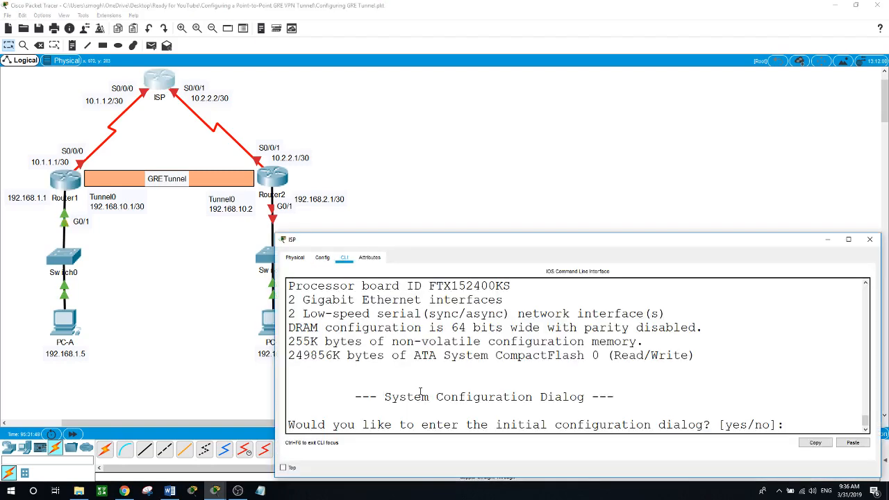
pyautogui.write('no')
pyautogui.press('Return')
pyautogui.press('Return')
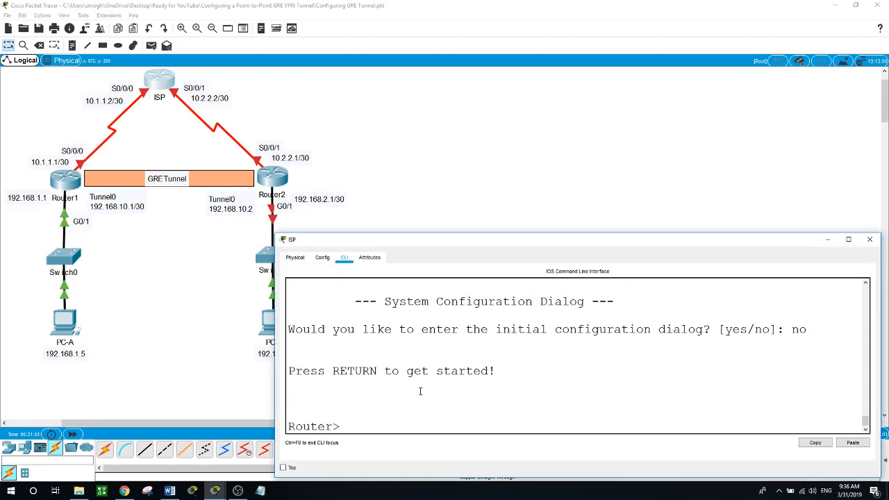
# - Enter global configuration mode on the ISP router and set its hostname to ISP
pyautogui.write('en')
pyautogui.press('Return')
pyautogui.write('f t')
pyautogui.press('Return')
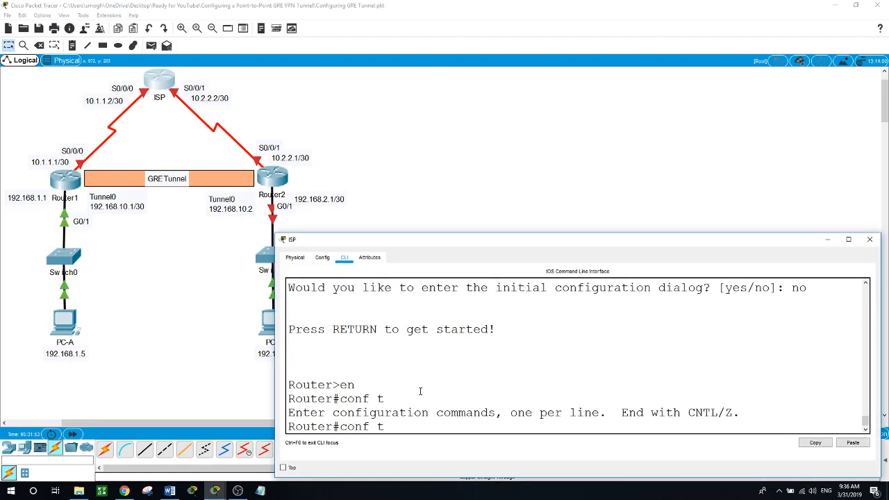
pyautogui.write('hostname ISP')
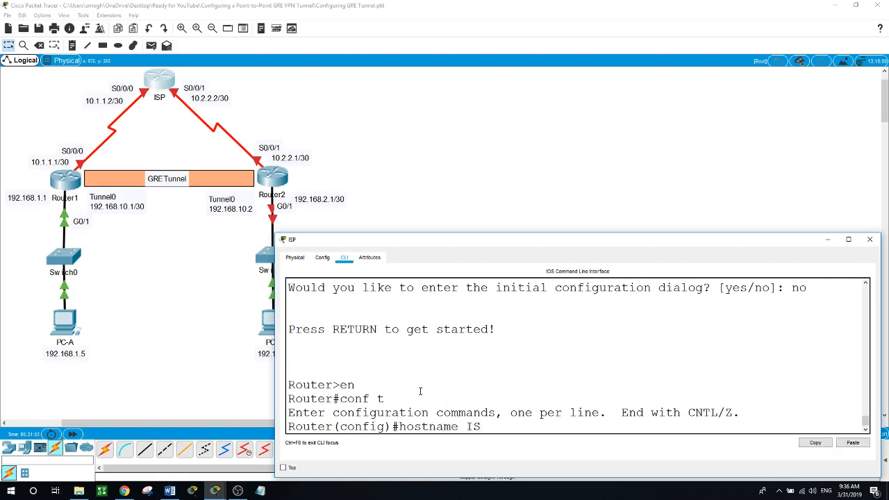
pyautogui.press('Return')
# - Assign the ISP router's interface s0/0/0 the IP address 10.1.1.2 with mask 255.255.255.252 and enable it
pyautogui.write('int ')
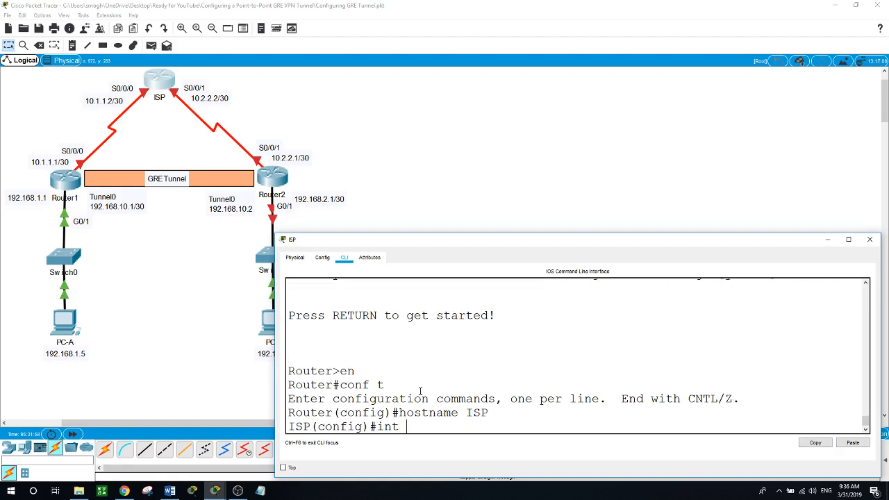
pyautogui.write('s0/0/0')
pyautogui.press('Return')
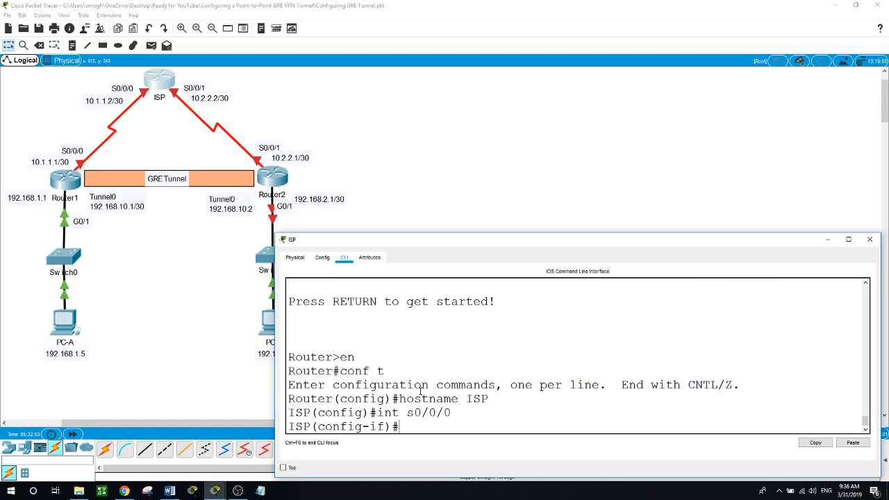
pyautogui.write('ip address 10.1.1.2')
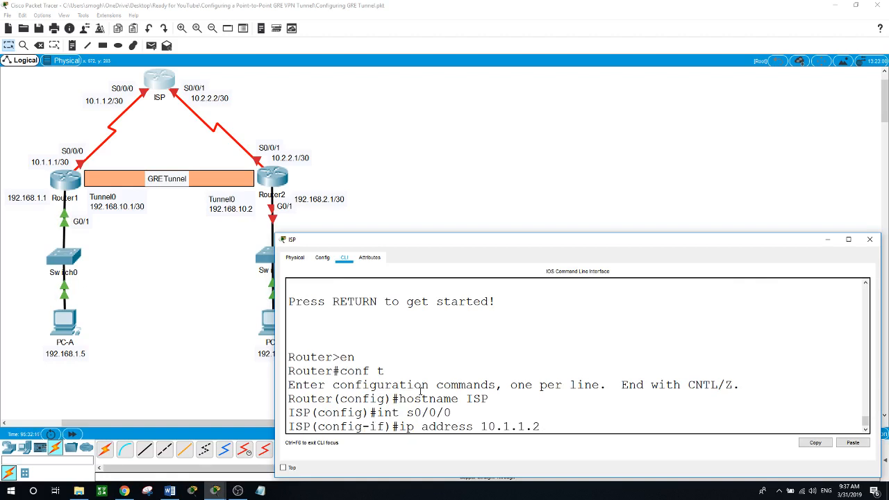
pyautogui.write('.255.255.255.252')
pyautogui.press('Return')
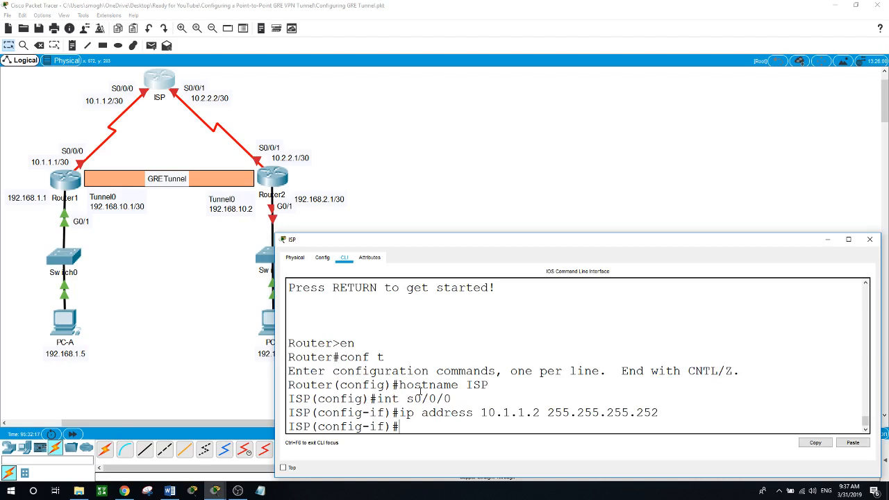
pyautogui.write('no shut')
pyautogui.press('Return')
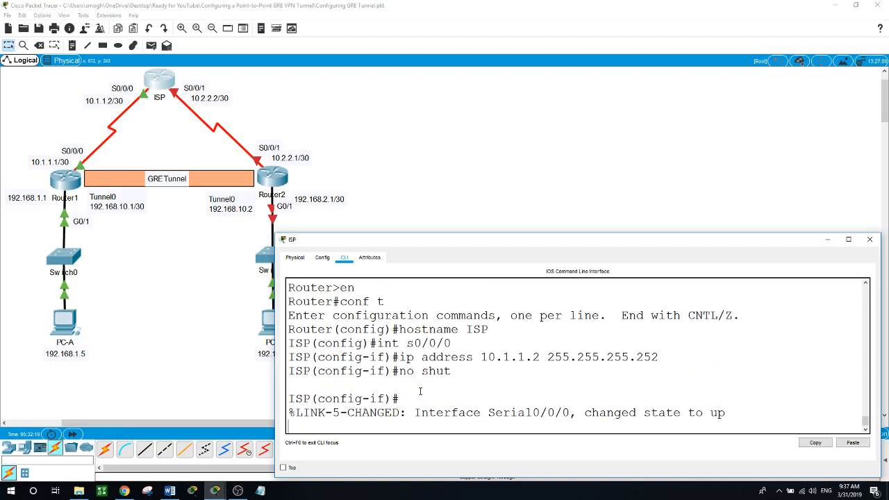
pyautogui.press('Return')
# - Assign the ISP router's interface s0/0/1 the IP address 10.2.2.2 with mask 255.255.255.252 and enable it
pyautogui.write('int')
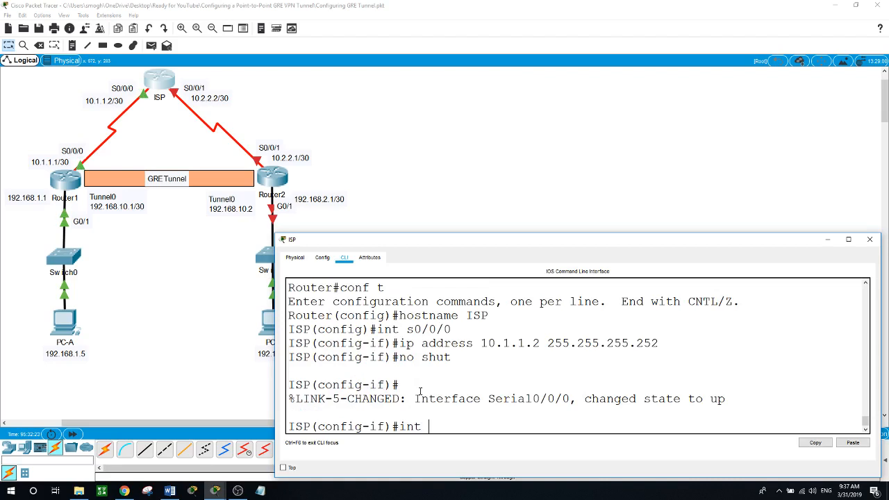
pyautogui.write(' s0/0/')
pyautogui.write('1')
pyautogui.press('Return')
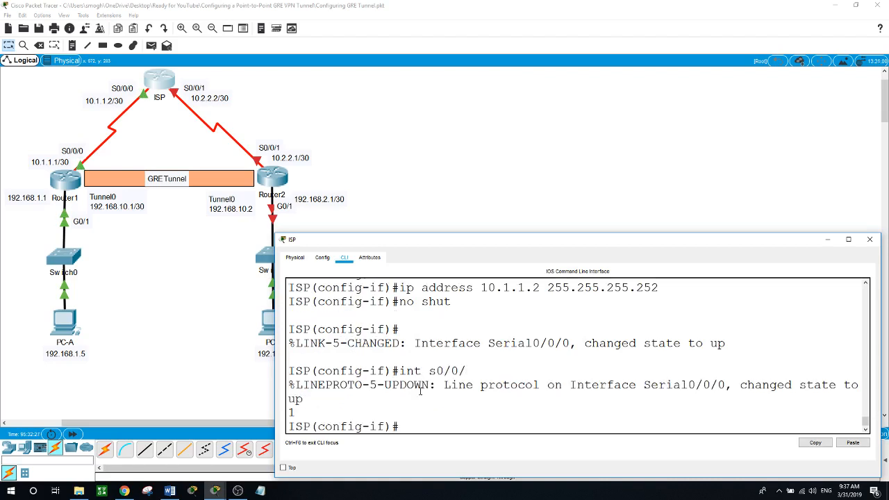
pyautogui.write('ip address 10.2.2.2 ')
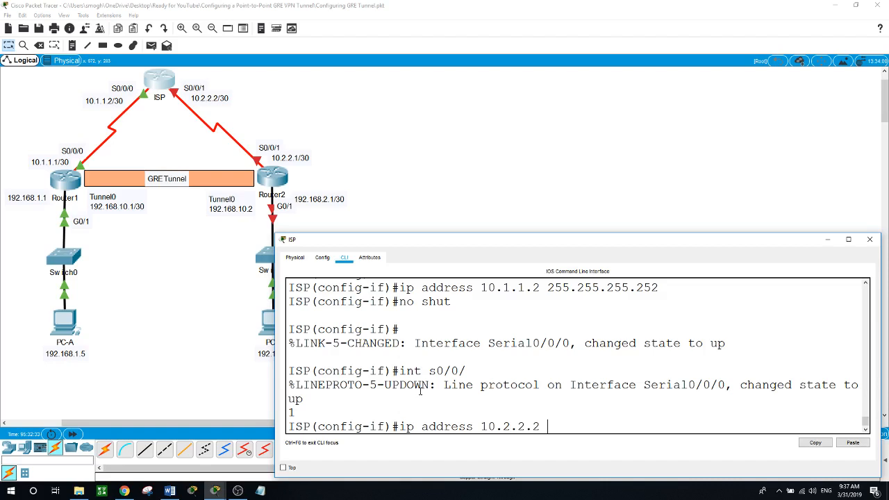
pyautogui.write('255.255.255.25')
pyautogui.write('2')
pyautogui.press('Return')
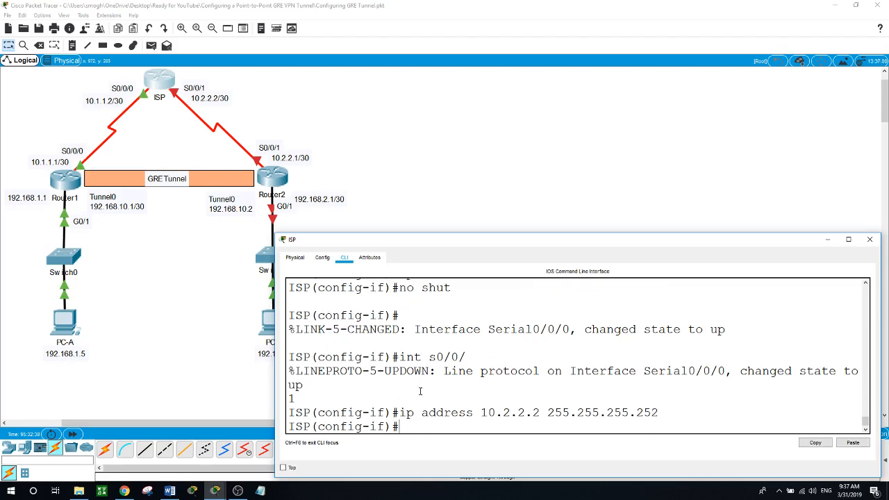
pyautogui.write('no shut')
pyautogui.press('Return')
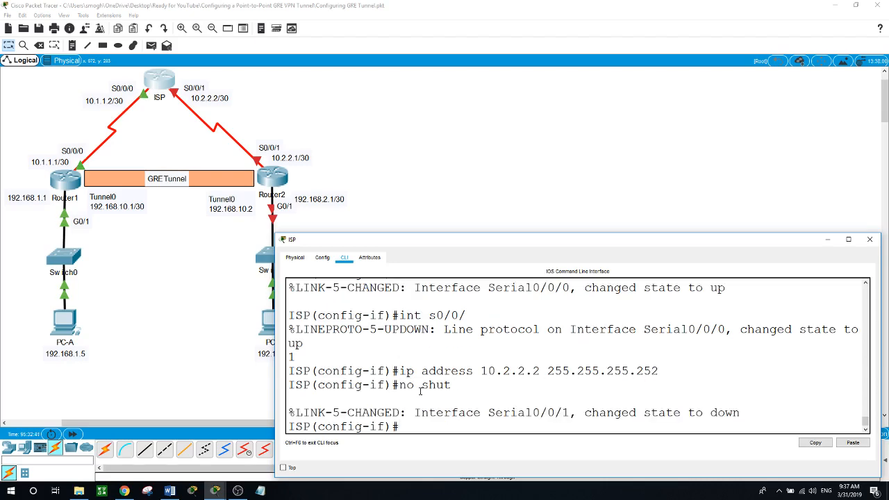
# - Open Router2's command line, decline the initial configuration dialog and get to the user prompt
pyautogui.click(276, 182)
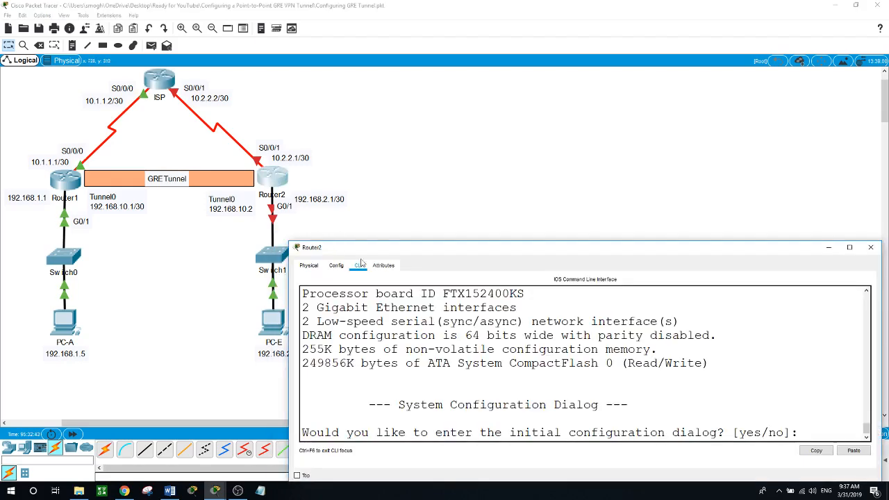
pyautogui.write('no')
pyautogui.press('Return')
pyautogui.press('Return')
# - Enter global configuration mode on Router2 and set its hostname to Router2
pyautogui.write('en')
pyautogui.press('Return')
pyautogui.write('conf t')
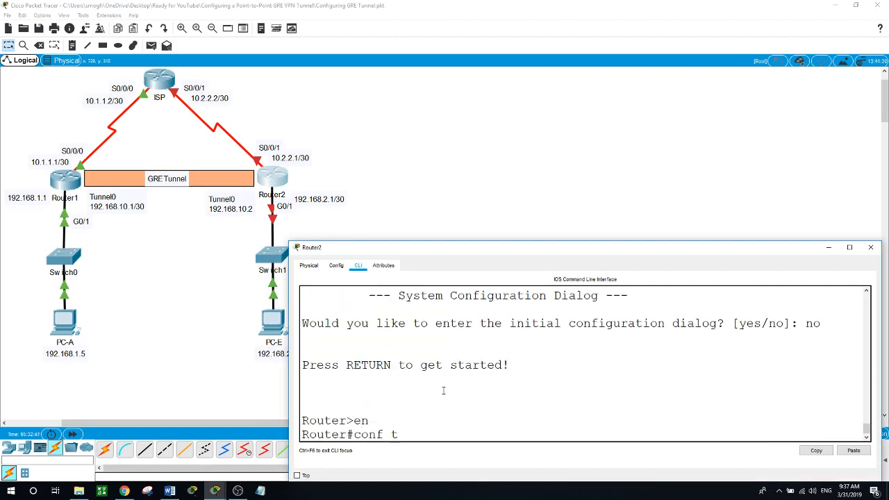
pyautogui.press('Return')
pyautogui.write('hostname R')
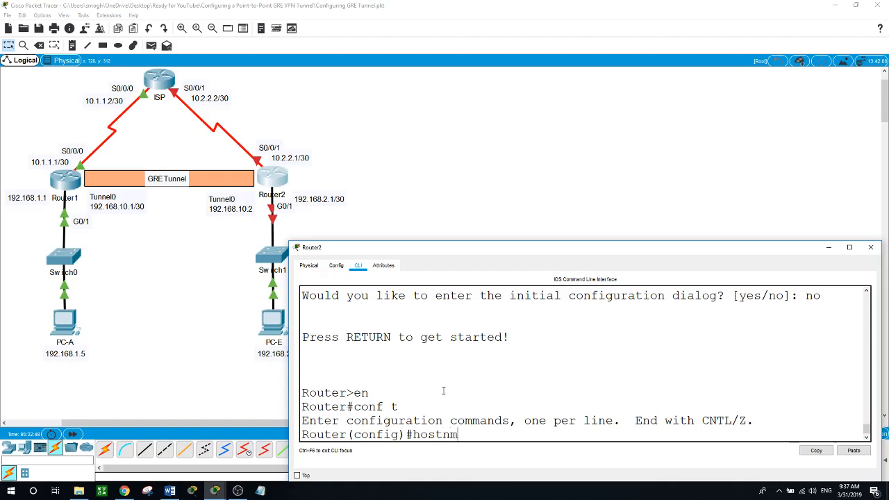
pyautogui.write('outer')
pyautogui.write('2')
pyautogui.press('Return')
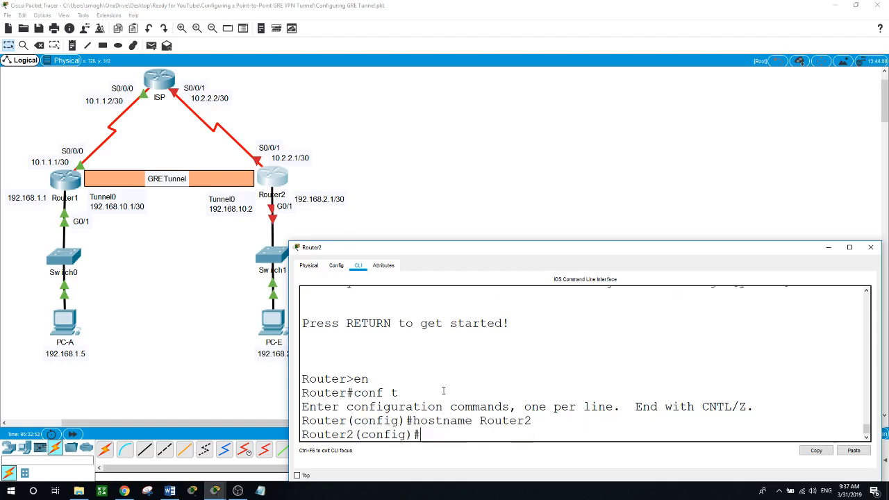
# - Assign Router2's interface s0/0/1 the IP address 10.2.2.1 with mask 255.255.255.252 and enable it
pyautogui.write('int')
pyautogui.write('s0/0/1')
pyautogui.press('Return')
pyautogui.write('ip a')
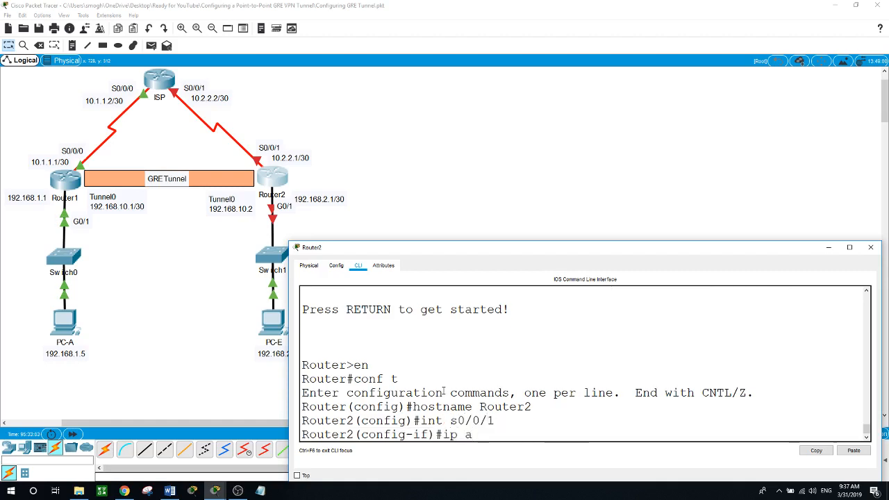
pyautogui.write('ddress 10.2.2.')
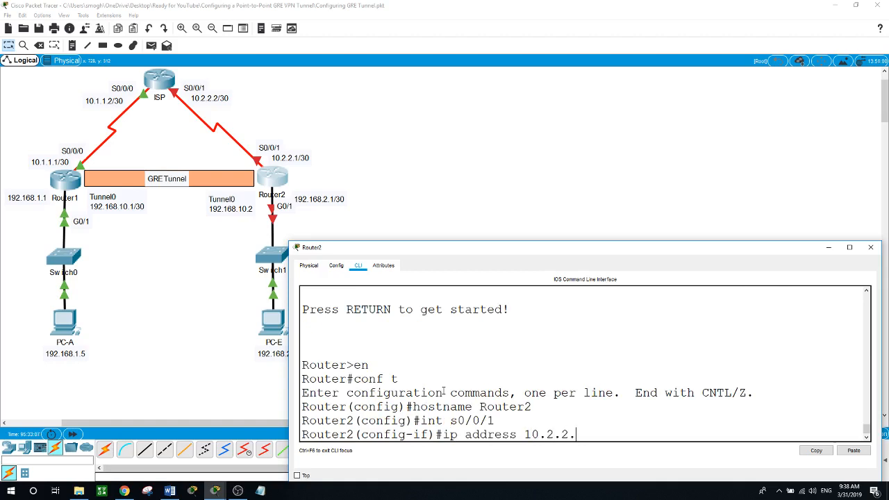
pyautogui.write('1 255.255.255.252')
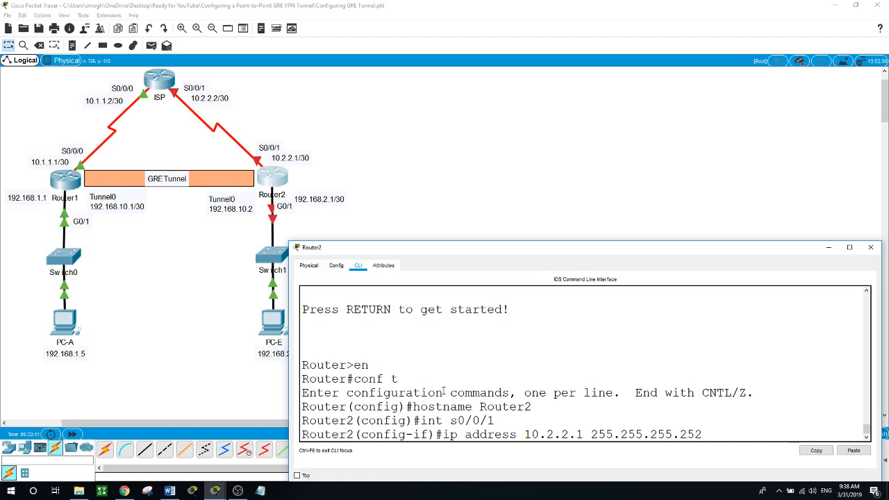
pyautogui.press('Return')
pyautogui.write('no shut')
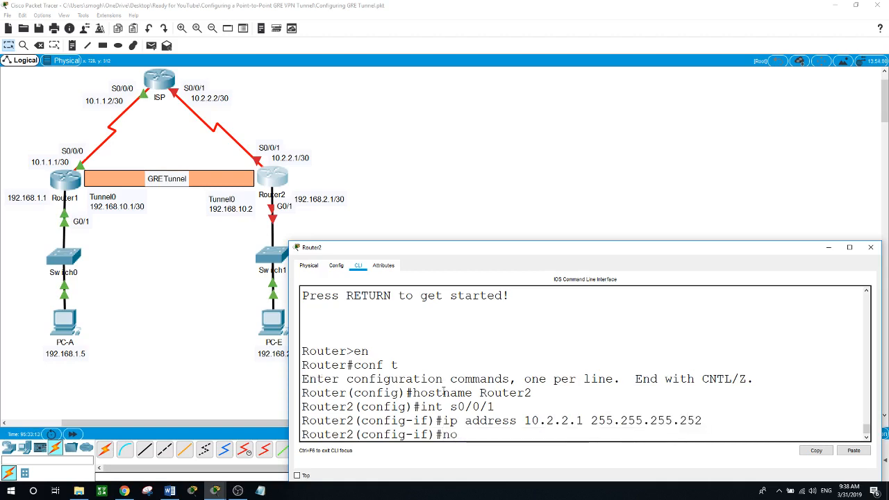
pyautogui.press('Return')
pyautogui.press('Return')
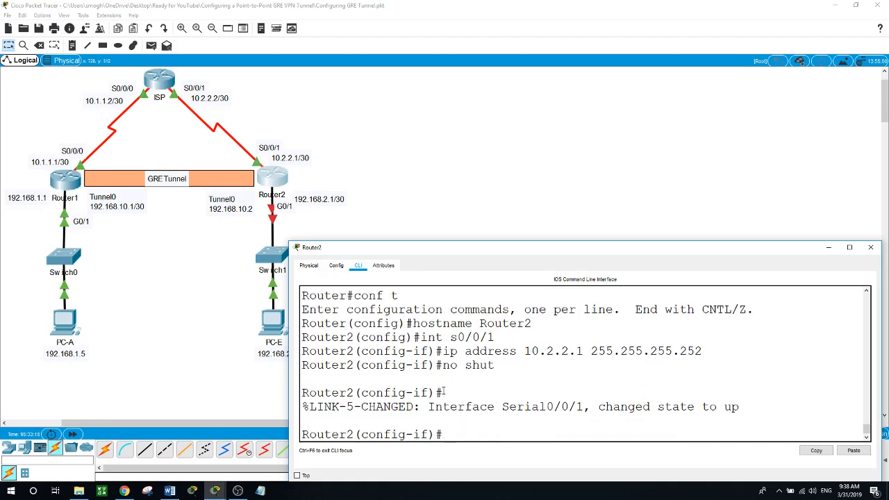
# - Assign Router2's interface g0/1 the IP address 192.168.2.1 with mask 255.255.255.0 and enable it
pyautogui.write('int g0/1')
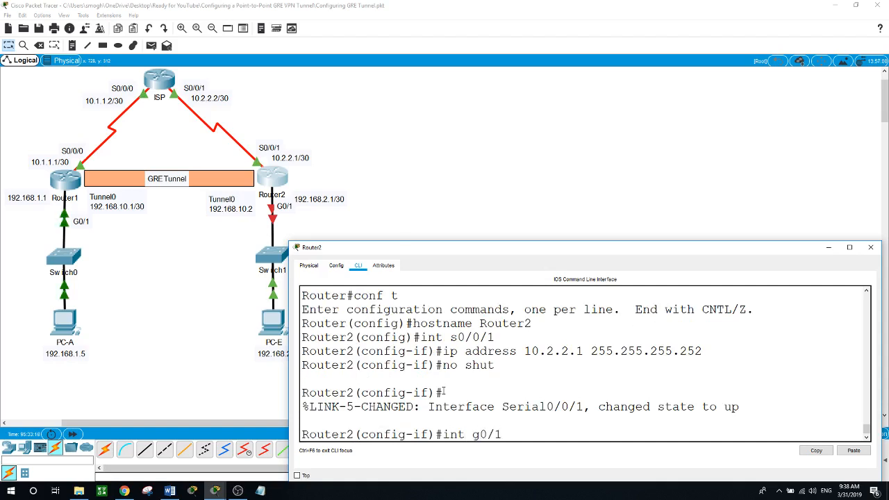
pyautogui.press('Return')
pyautogui.write('ip address ')
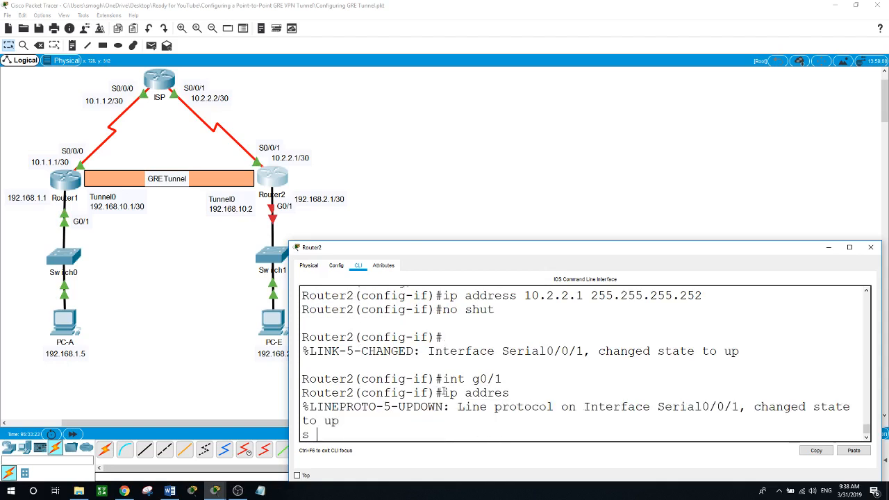
pyautogui.write('192.168.2.1 255.255.255.255.0')
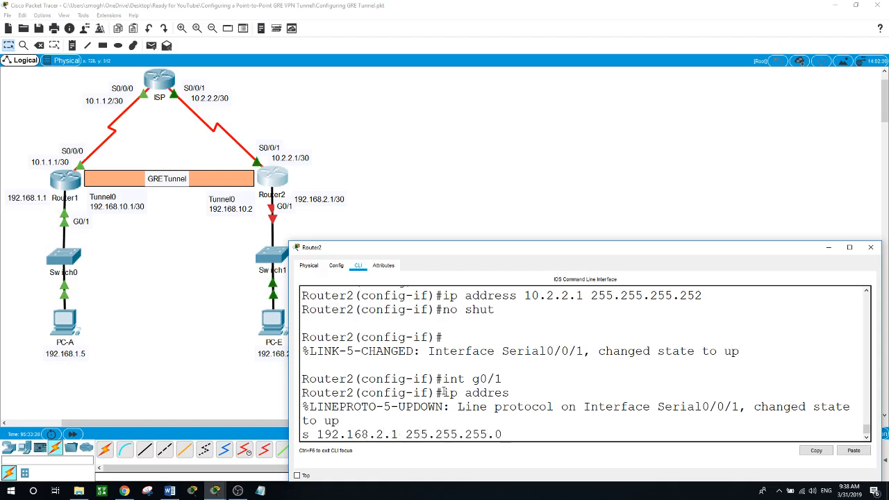
pyautogui.press('Return')
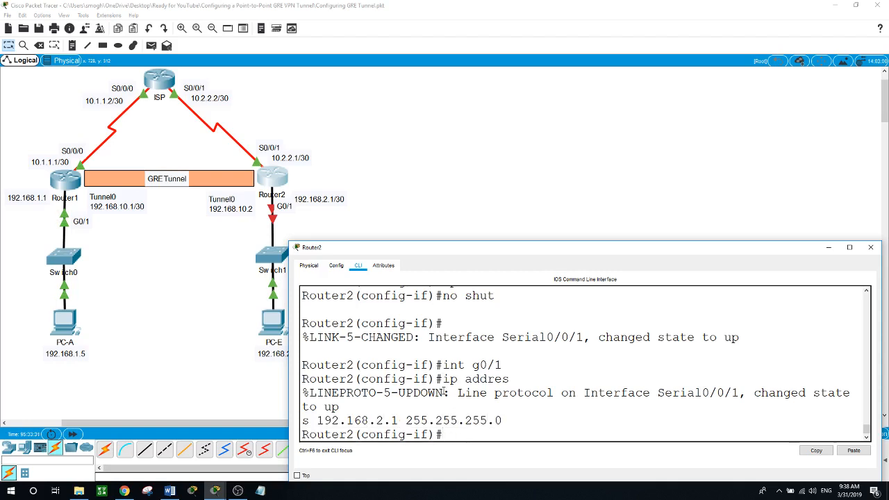
pyautogui.write('no shu')
pyautogui.write('t')
pyautogui.press('Return')
pyautogui.press('Return')
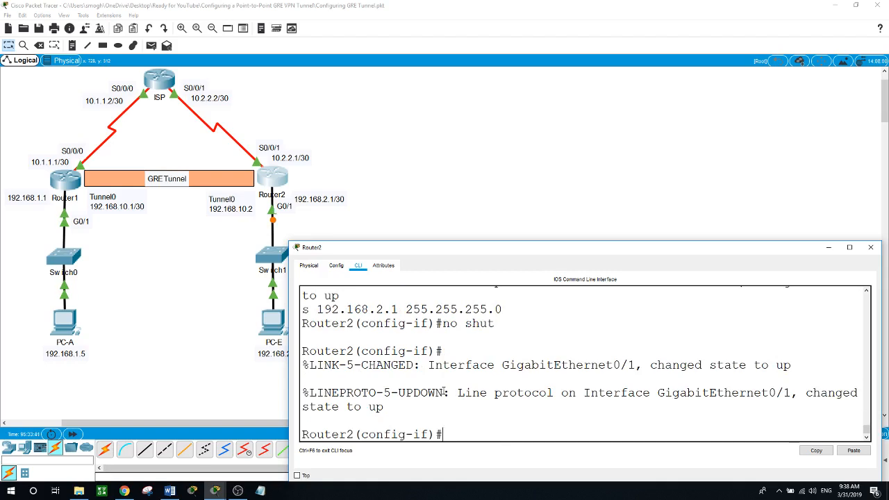
pyautogui.click(178, 369)
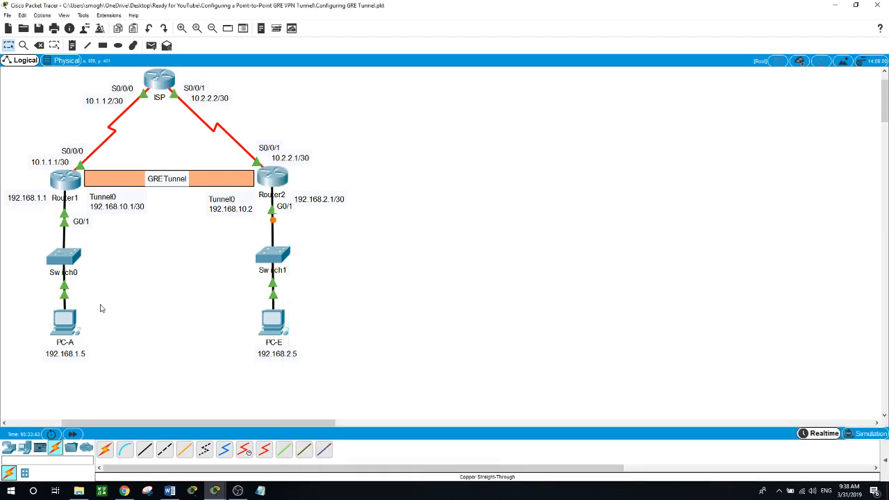
# - Configure PC-A with static IP address 192.168.1.5, subnet mask 255.255.255.0 and default gateway 192.168.1.1
pyautogui.click(72, 321)
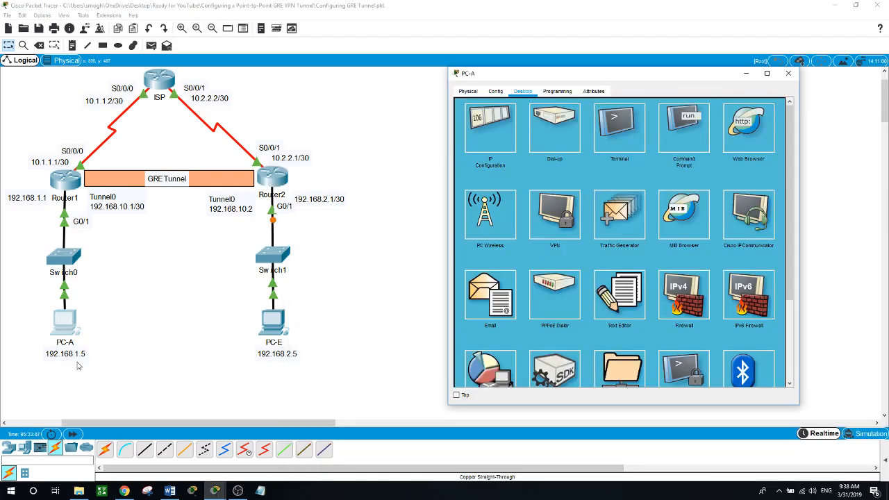
pyautogui.click(478, 134)
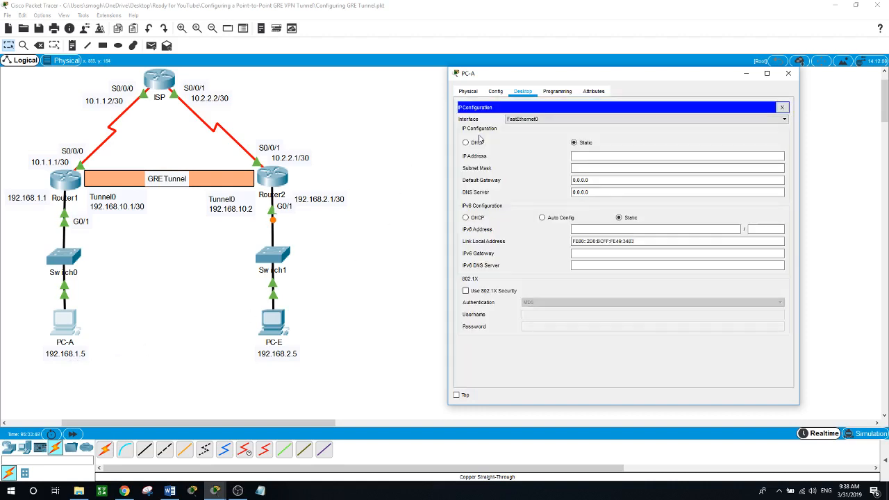
pyautogui.click(593, 156)
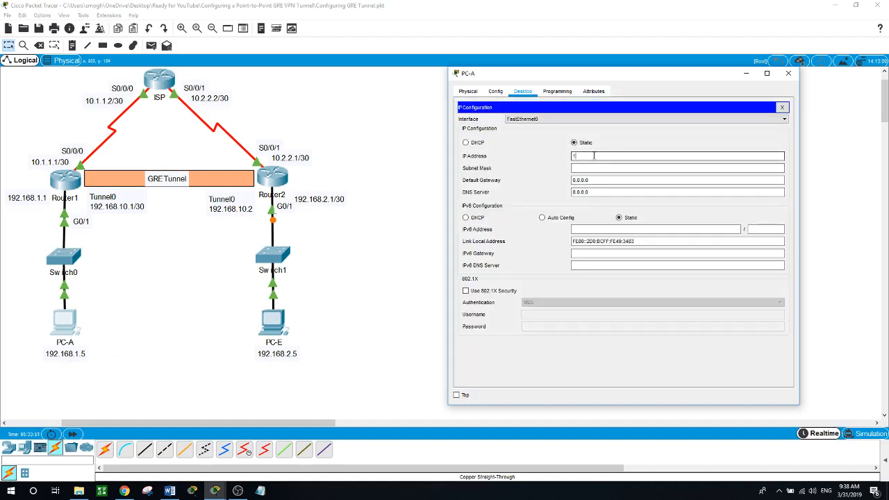
pyautogui.write('192.168.1.5')
pyautogui.press('Tab')
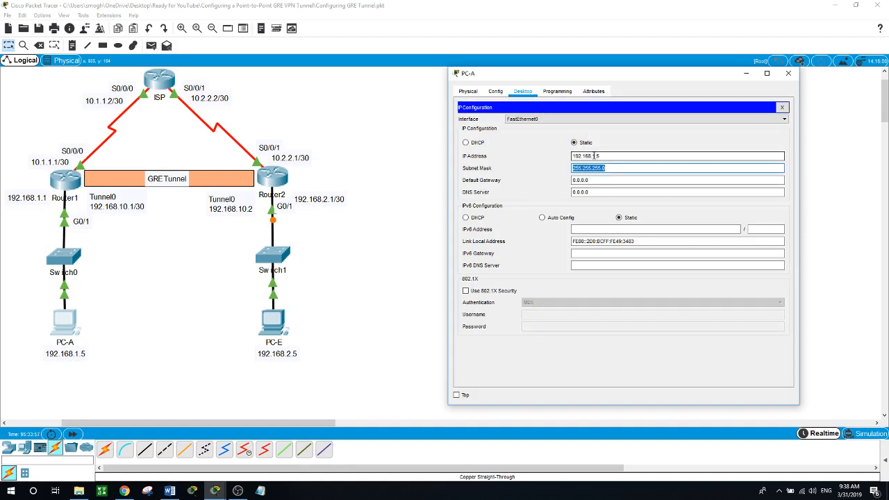
pyautogui.press('Tab')
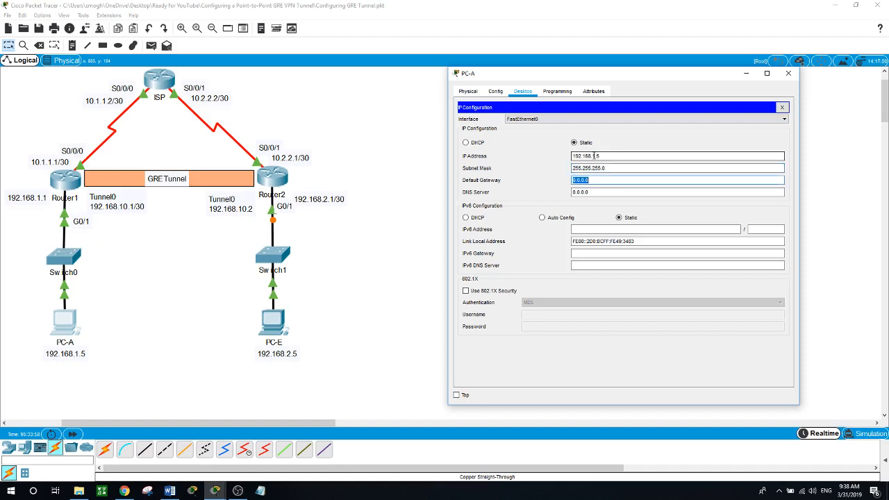
pyautogui.write('192.168.1.1')
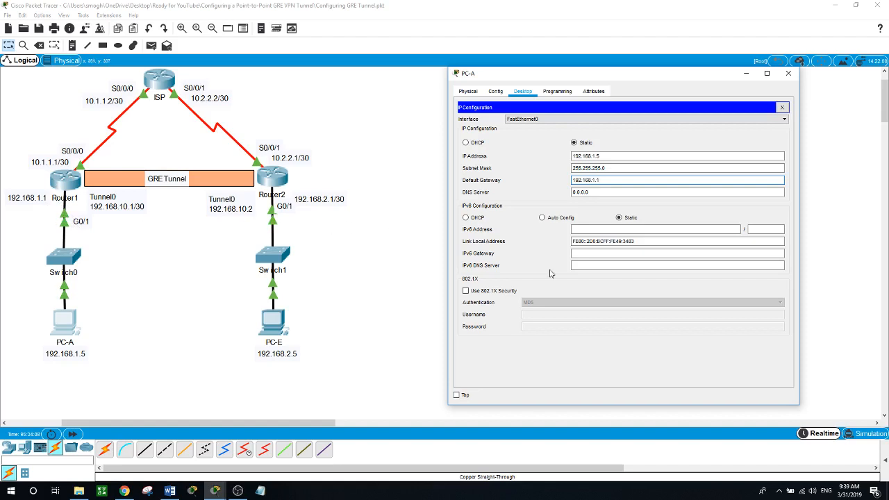
pyautogui.click(793, 75)
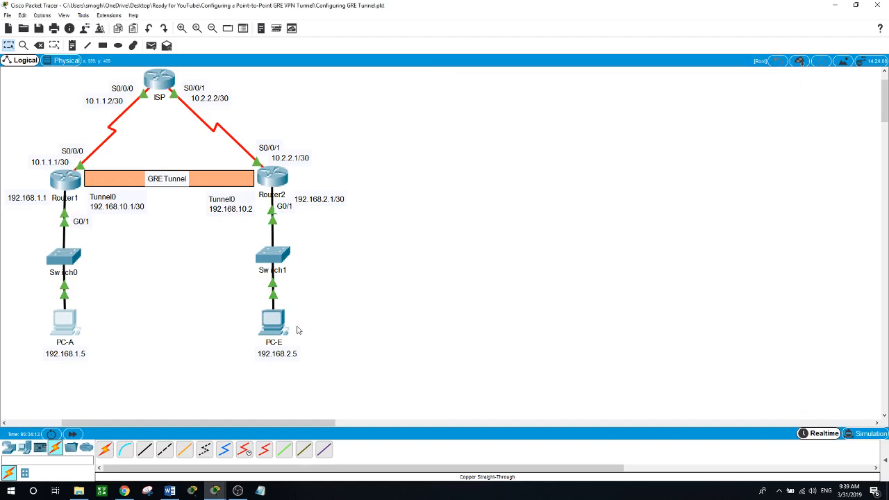
# - Configure PC-E with static IP address 192.168.2.5, subnet mask 255.255.255.0 and default gateway 192.168.2.1
pyautogui.click(271, 324)
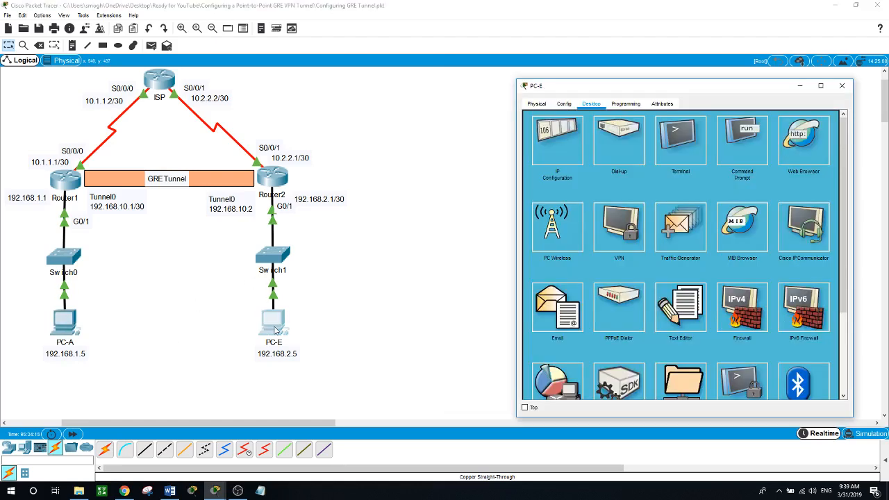
pyautogui.click(566, 146)
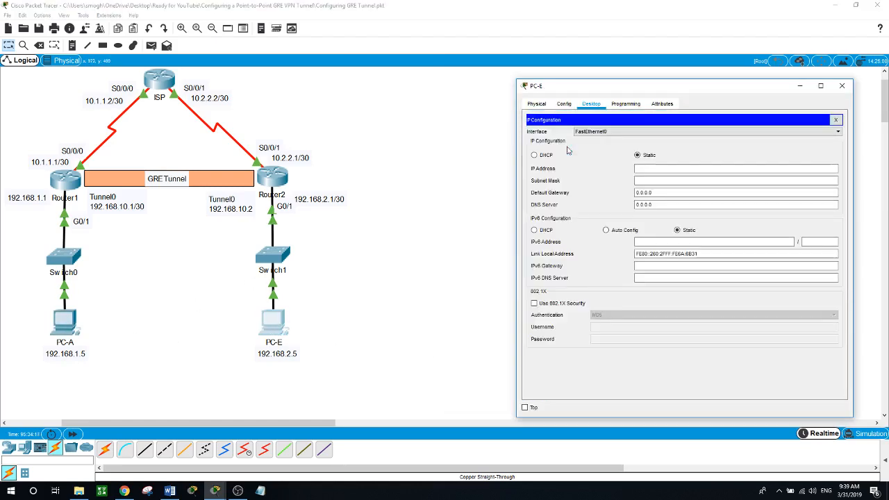
pyautogui.click(644, 168)
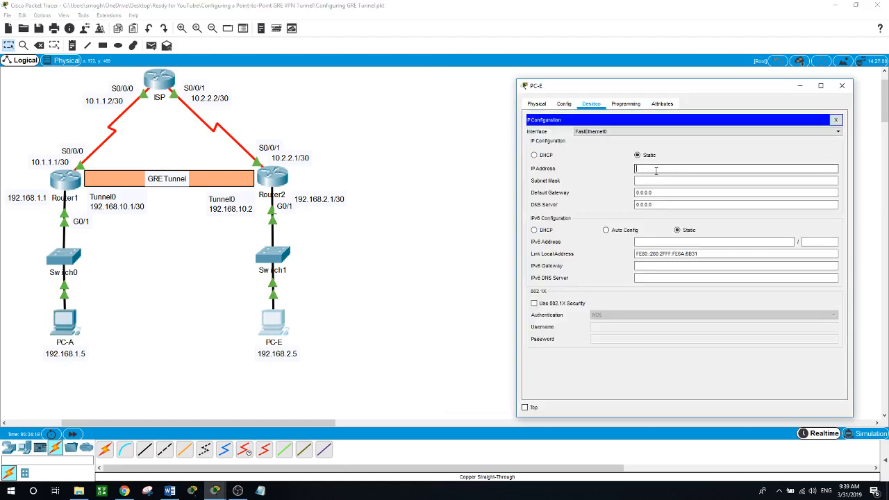
pyautogui.write('192.168.2.5')
pyautogui.press('Tab')
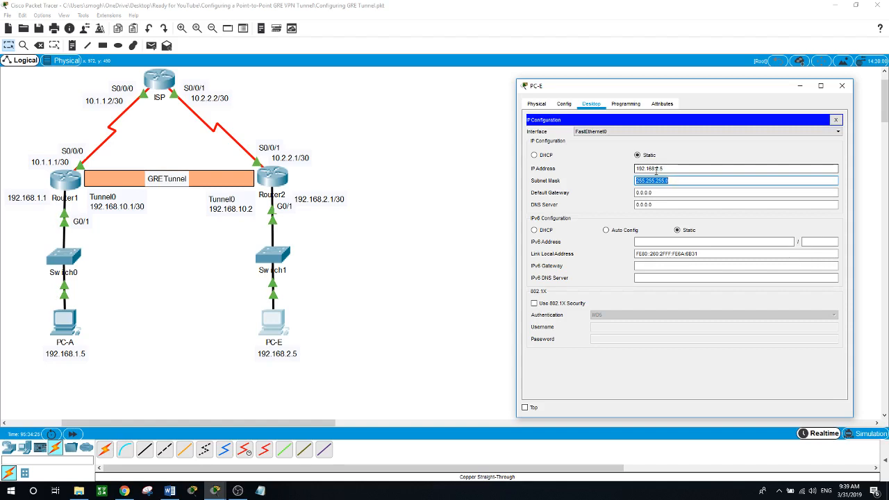
pyautogui.press('Tab')
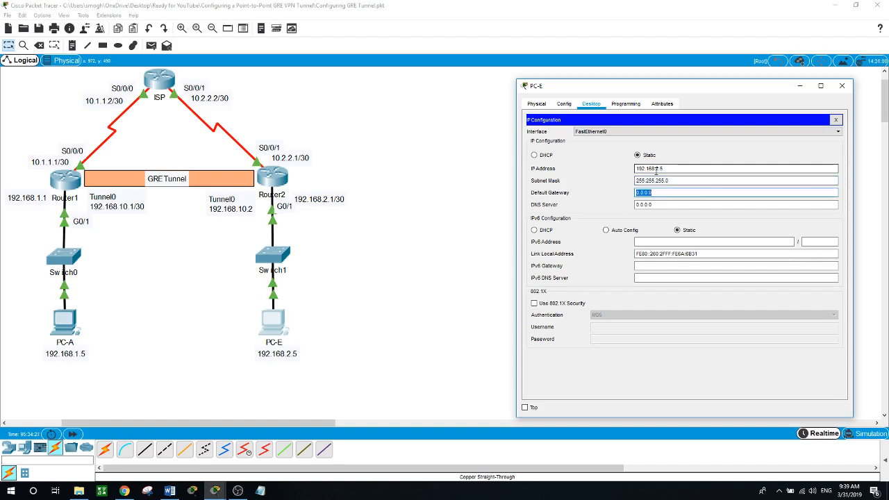
pyautogui.write('192.168.2.1')
pyautogui.click(442, 159)
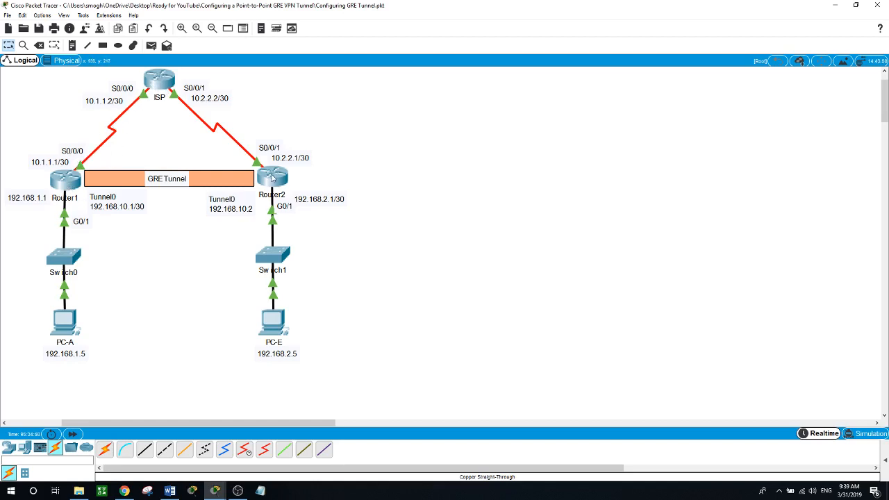
# - On Router1, leave interface configuration and add a default route (0.0.0.0 0.0.0.0) via next hop 10.1.1.2
pyautogui.click(67, 182)
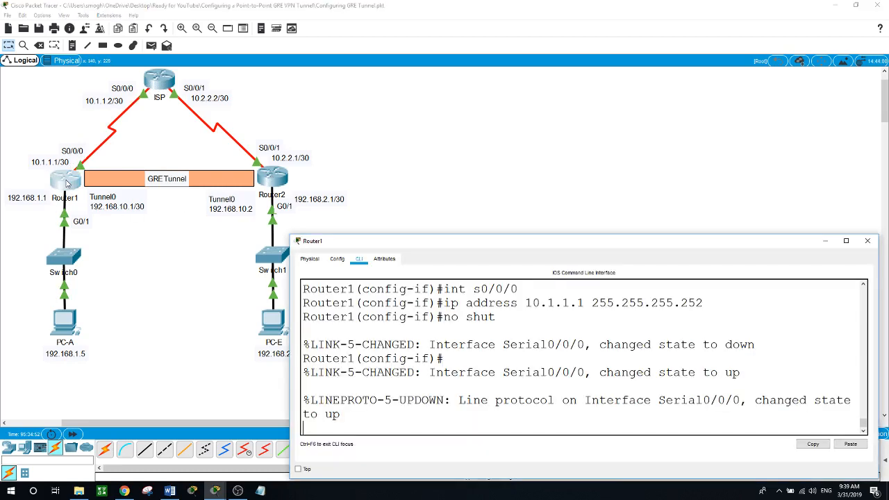
pyautogui.write('exit')
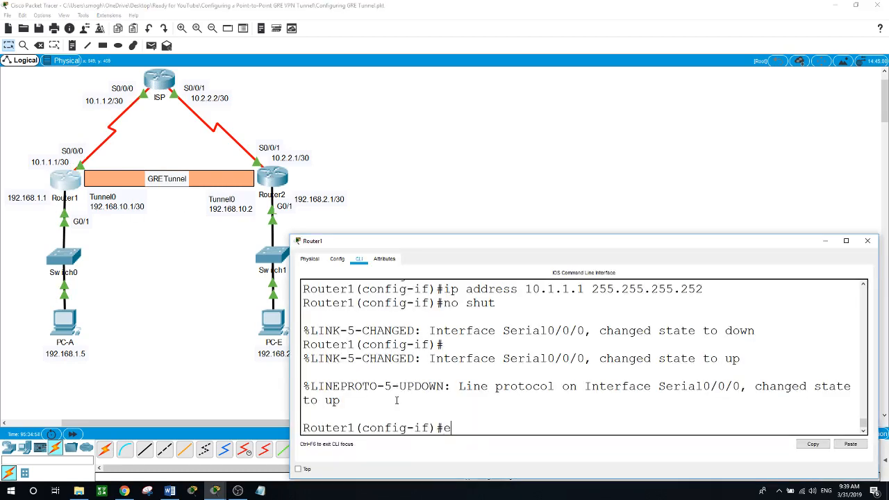
pyautogui.press('Return')
pyautogui.write('ig)#i')
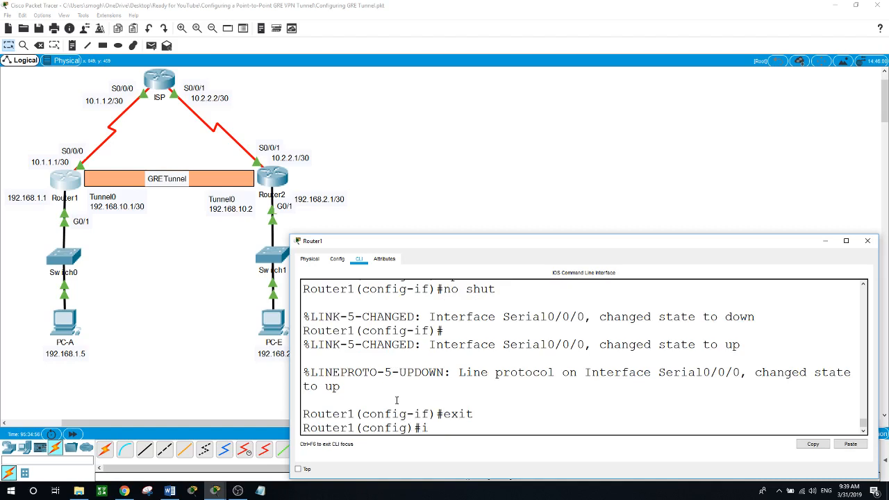
pyautogui.write('p route 0.0.0.0 0.0.0.0')
pyautogui.write('10')
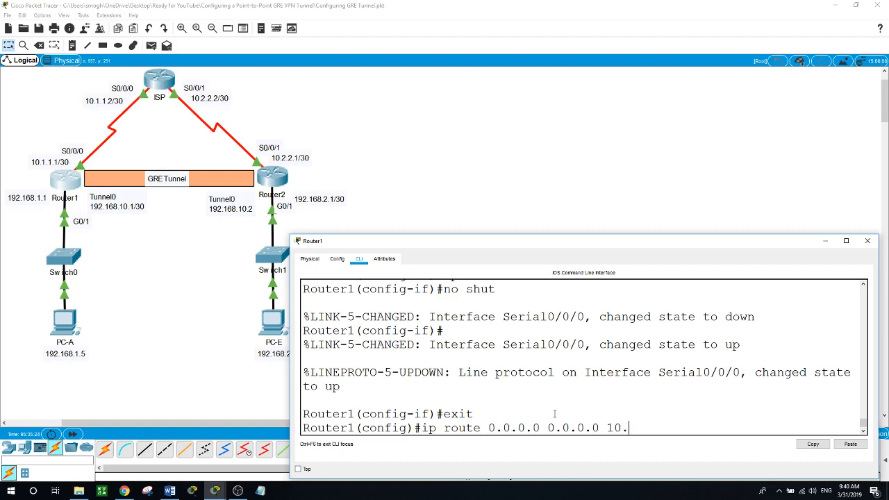
pyautogui.write('.1.1.2')
pyautogui.press('Return')
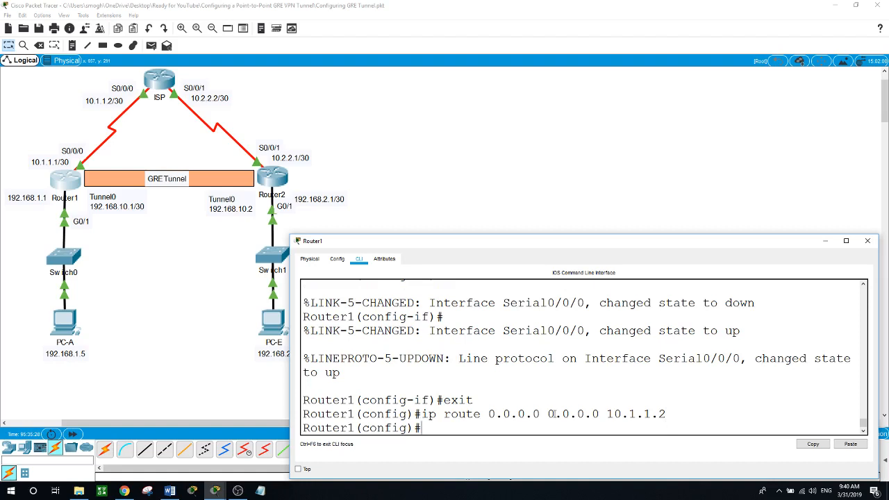
# - On Router2, leave interface configuration and add a default route (0.0.0.0 0.0.0.0) via next hop 10.2.2.2
pyautogui.click(275, 179)
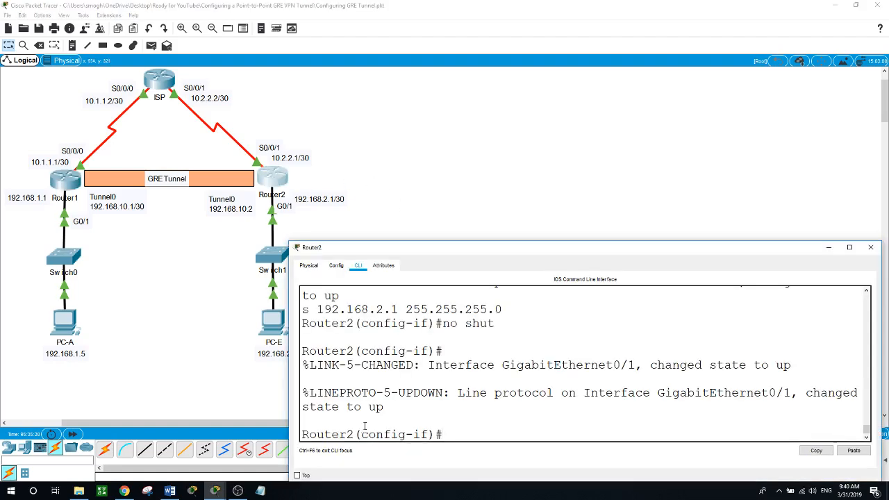
pyautogui.write('exit')
pyautogui.press('Return')
pyautogui.write('ip rou')
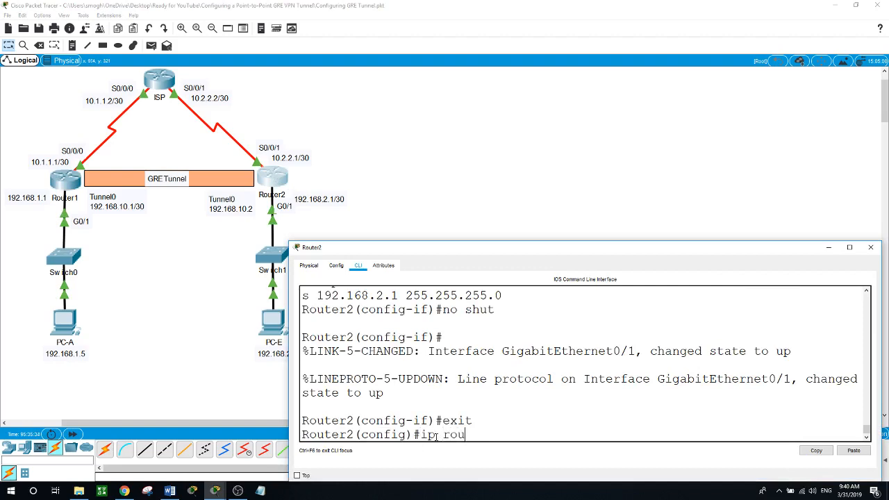
pyautogui.write('te 0.0.0.0 0.0.0.0')
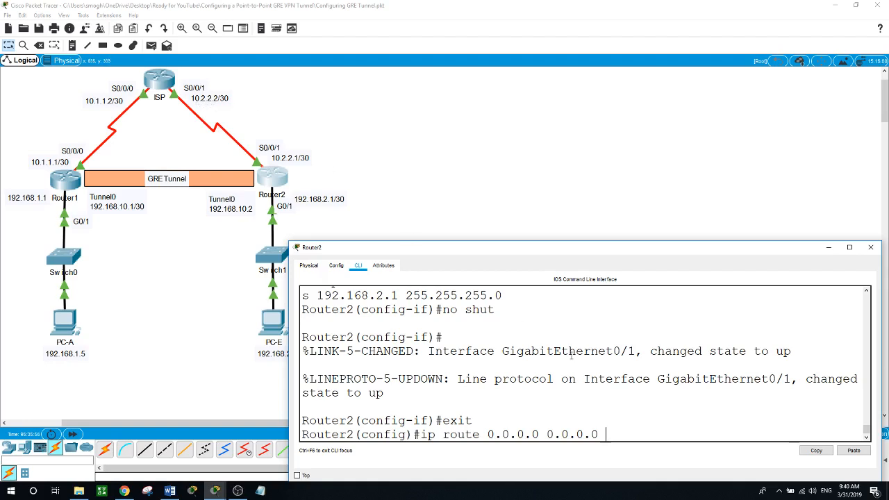
pyautogui.write('2.2.2')
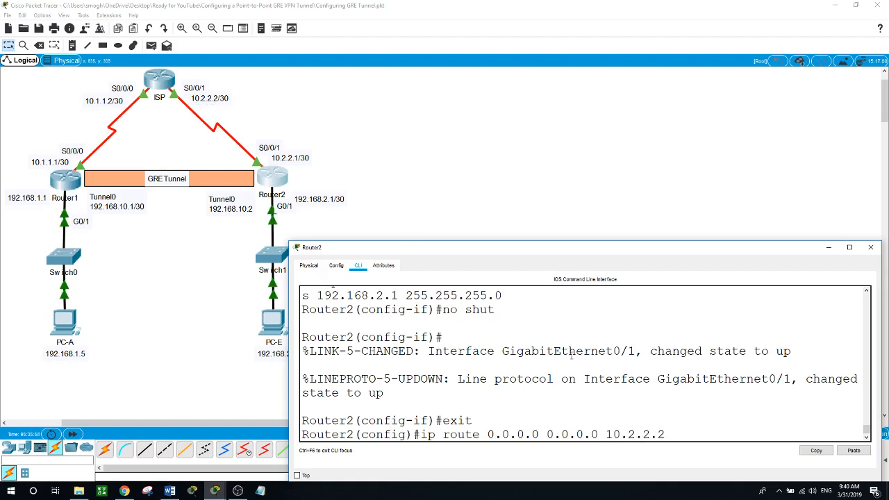
pyautogui.press('Return')
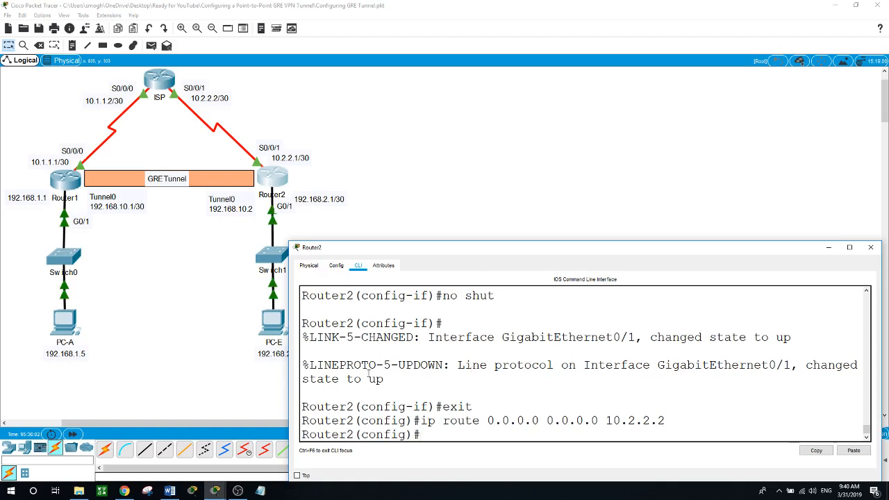
pyautogui.click(236, 377)
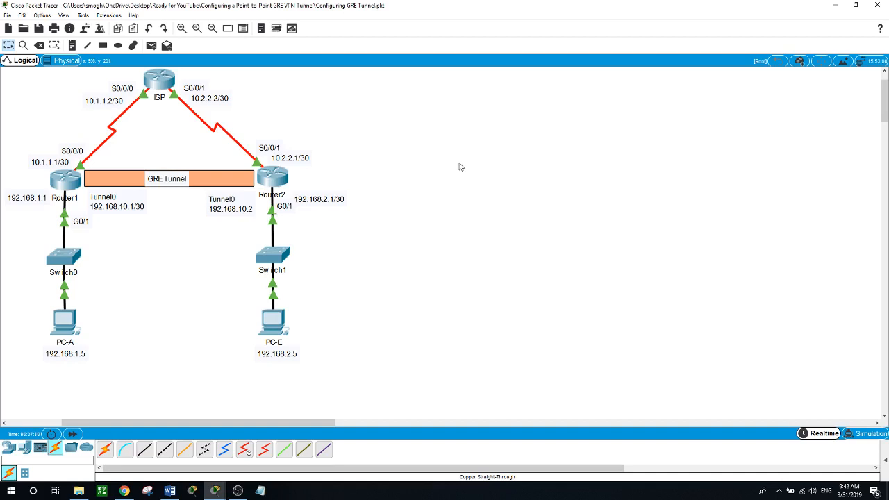
# - On Router1, check the allowed tunnel interface numbers and create tunnel interface 0 from global configuration mode
pyautogui.click(72, 182)
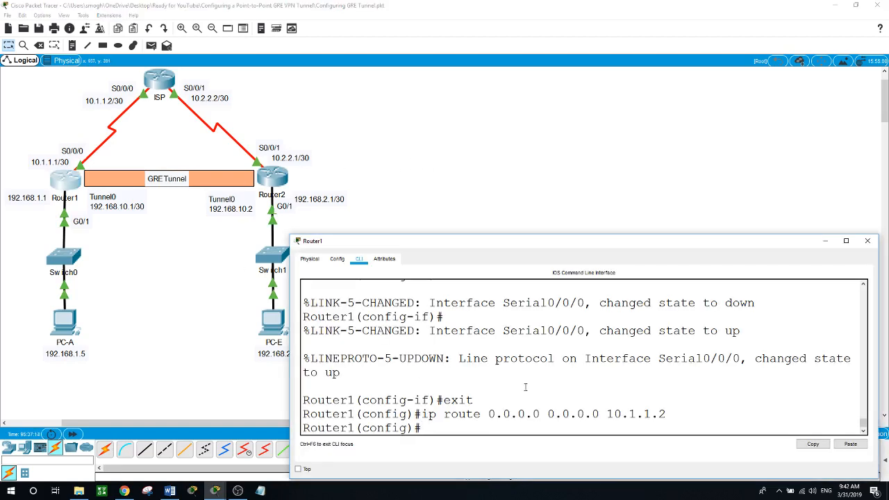
pyautogui.write('int tunn')
pyautogui.press('Tab')
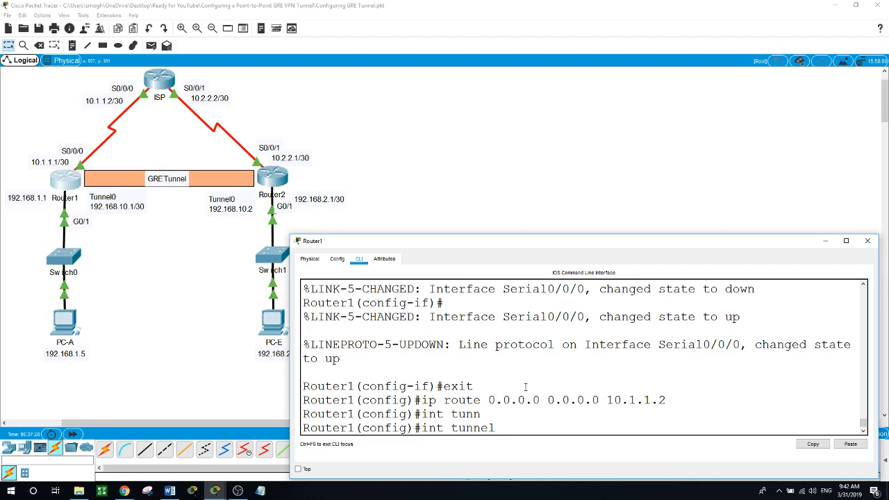
pyautogui.write('?')
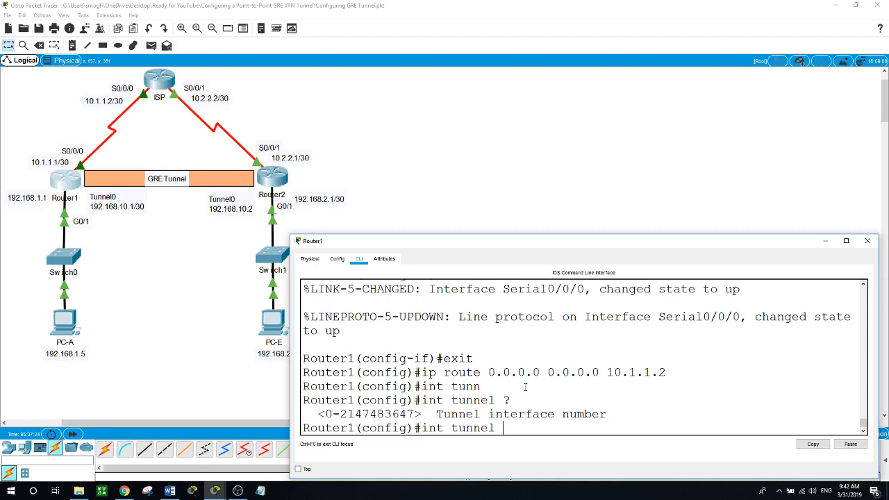
pyautogui.write('0')
pyautogui.press('Return')
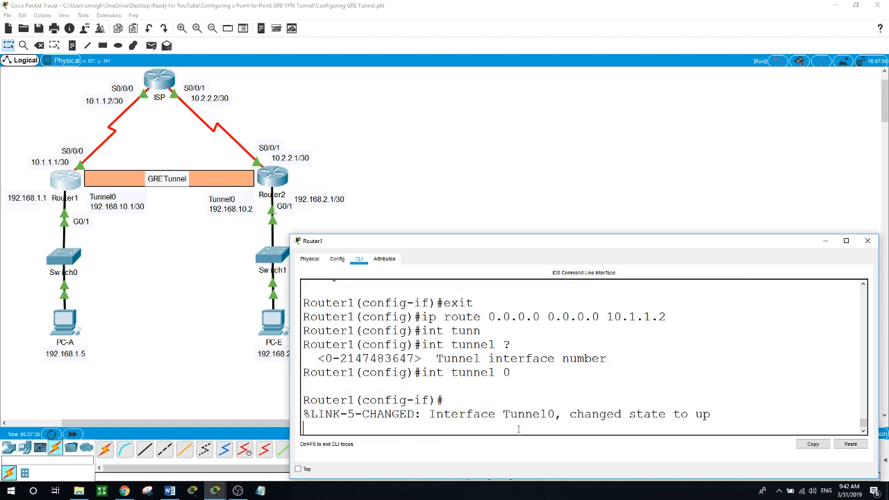
pyautogui.press('Return')
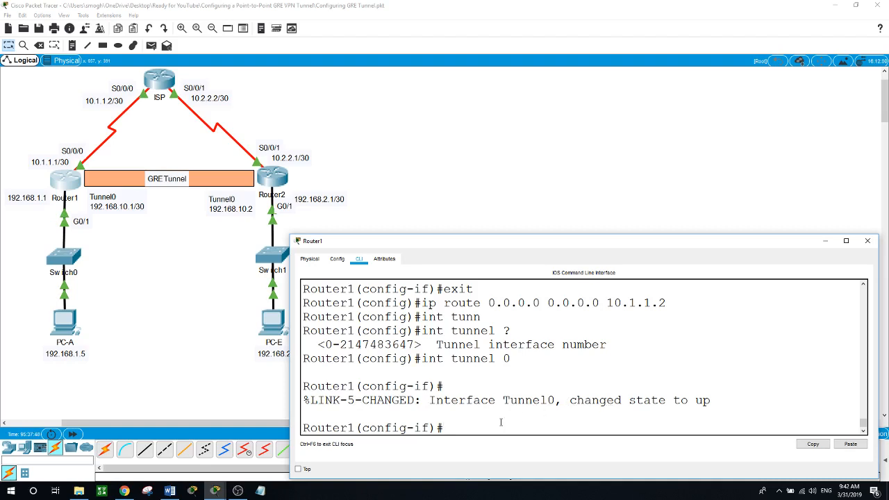
# - Assign IP address 192.168.10.1 with subnet mask 255.255.255.252 to Router1's tunnel 0 interface
pyautogui.write('ip')
pyautogui.write('192.168.10.1 255.25')
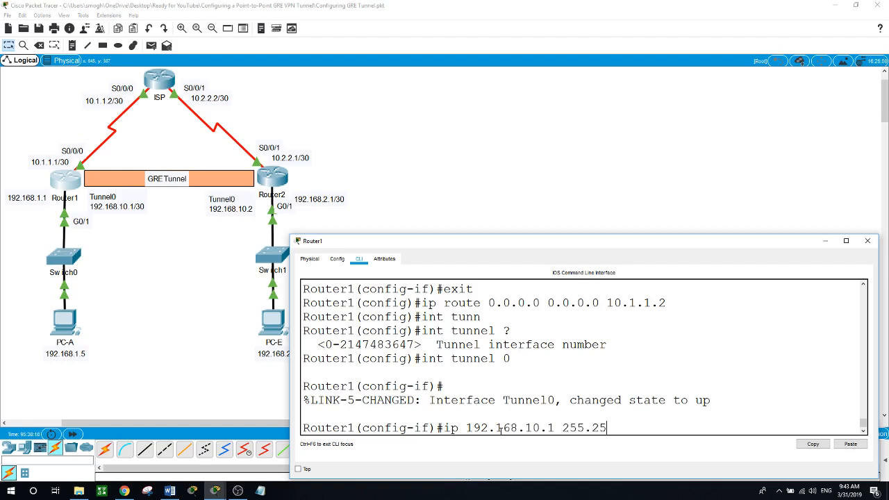
pyautogui.write('5.255.252')
pyautogui.press('Return')
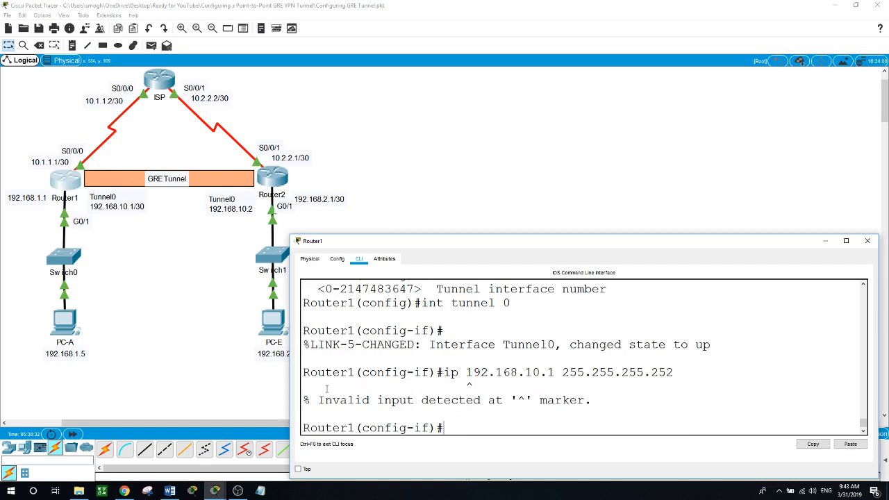
pyautogui.write('tunnel')
pyautogui.press('BackSpace')
pyautogui.press('BackSpace')
pyautogui.press('BackSpace')
pyautogui.press('BackSpace')
pyautogui.press('BackSpace')
pyautogui.press('BackSpace')
pyautogui.press('Up')
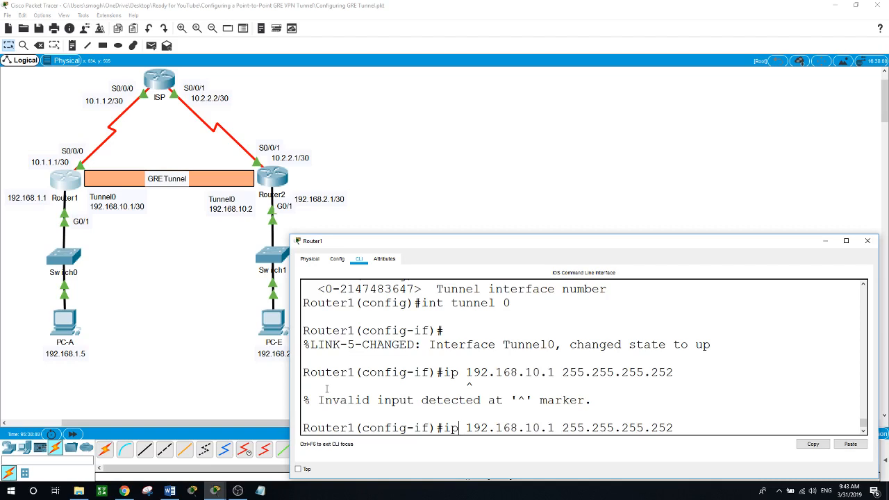
pyautogui.write('address')
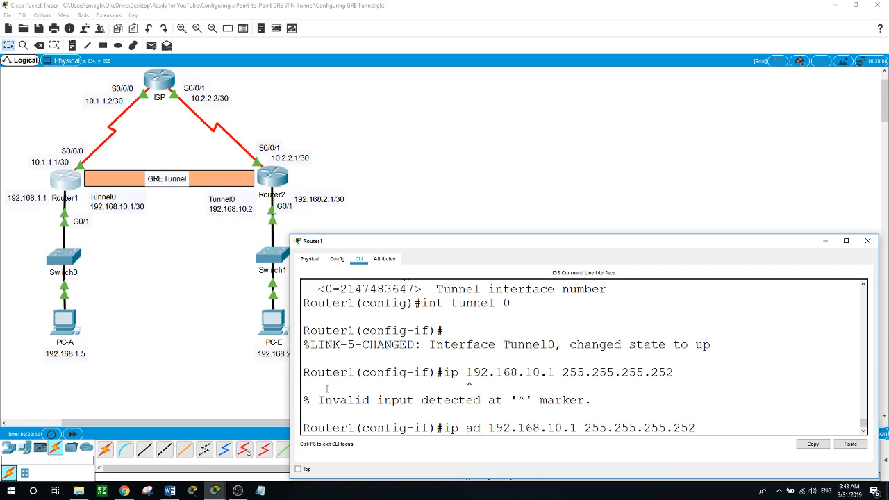
pyautogui.press('Return')
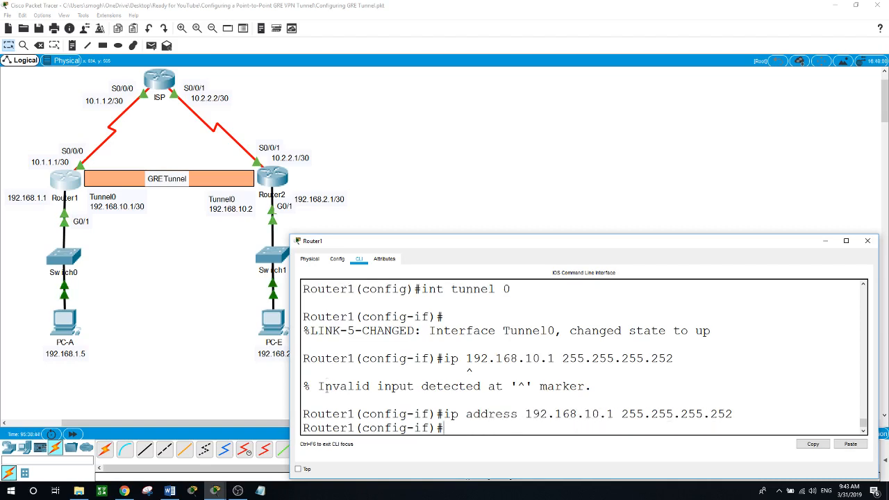
# - Set the tunnel source of Router1's tunnel 0 interface to s0/0/0
pyautogui.write('if)#tun')
pyautogui.press('Tab')
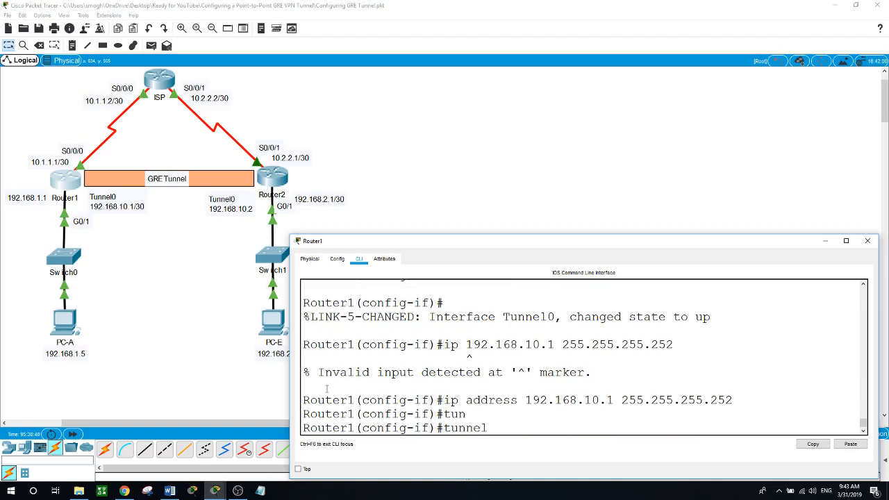
pyautogui.write('sourc')
pyautogui.press('Tab')
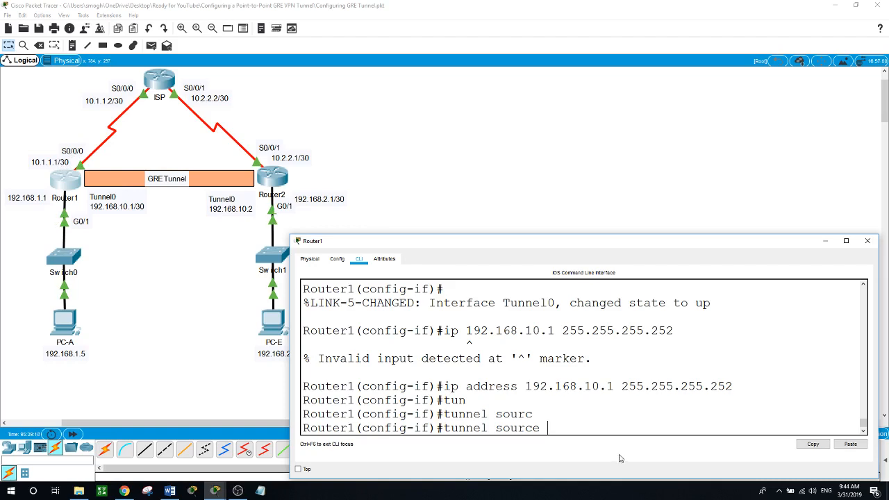
pyautogui.write('s')
pyautogui.write('00')
pyautogui.press('BackSpace')
pyautogui.write('/0/0')
pyautogui.press('Return')
# - Set the tunnel destination of Router1's tunnel 0 interface to 10.2.2.1 and return to the topology
pyautogui.write('tun')
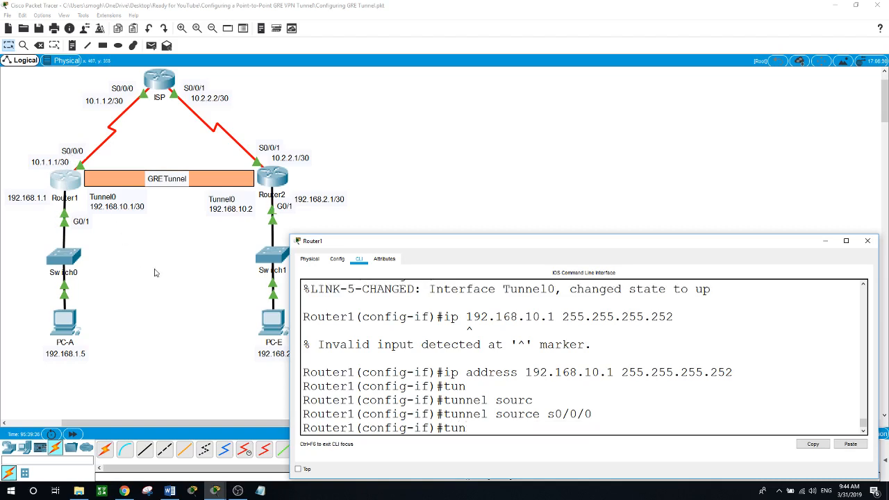
pyautogui.press('Return')
pyautogui.write('tunnel des')
pyautogui.press('Tab')
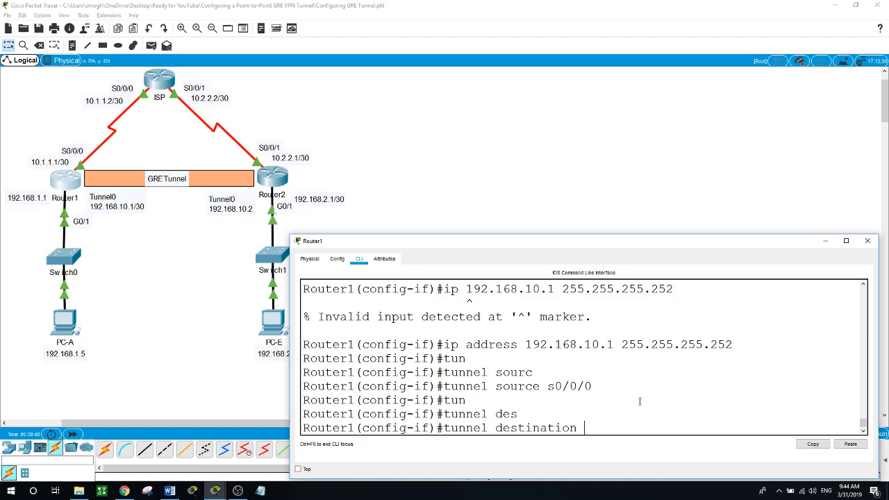
pyautogui.write('10.2.2.1')
pyautogui.press('Return')
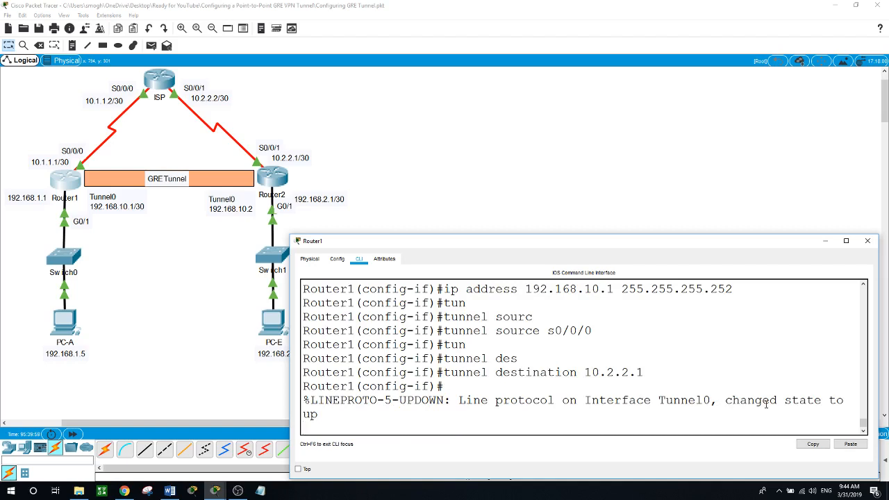
pyautogui.press('Return')
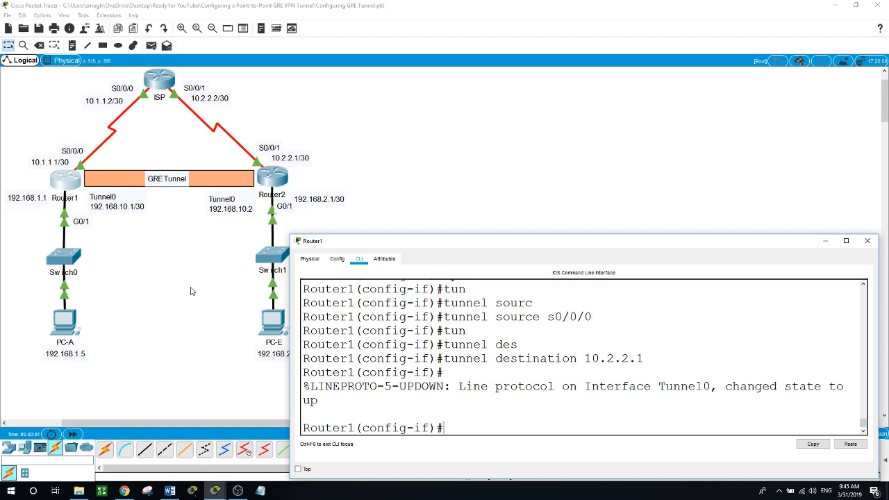
pyautogui.click(212, 264)
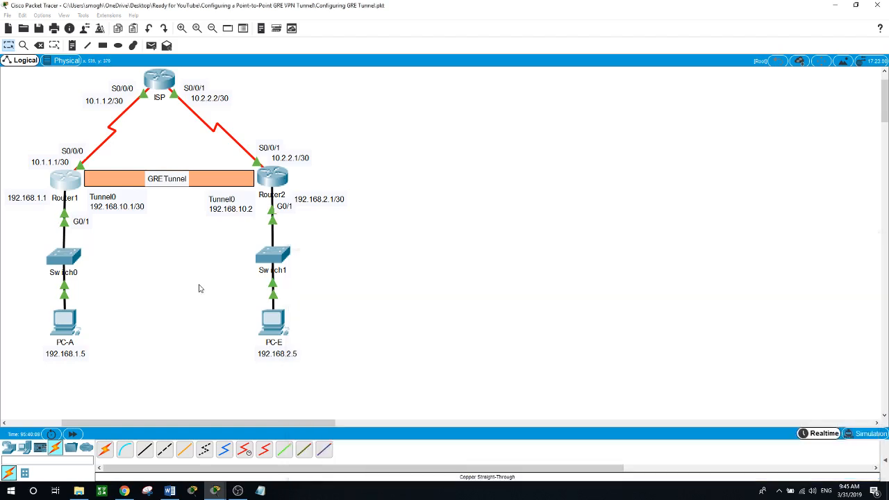
# - On Router2, check the allowed tunnel interface numbers and create tunnel interface 0 from global configuration mode
pyautogui.click(284, 177)
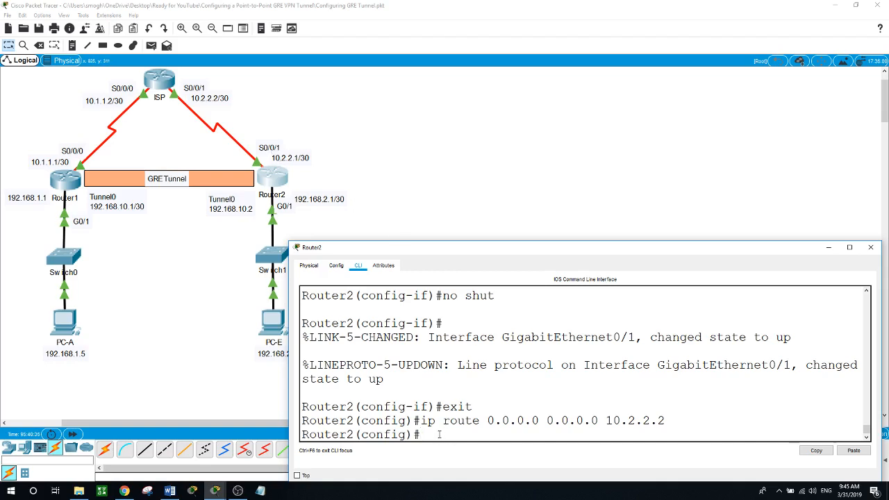
pyautogui.write('int')
pyautogui.write(' su')
pyautogui.press('BackSpace')
pyautogui.press('BackSpace')
pyautogui.press('BackSpace')
pyautogui.press('BackSpace')
pyautogui.write('t')
pyautogui.press('Tab')
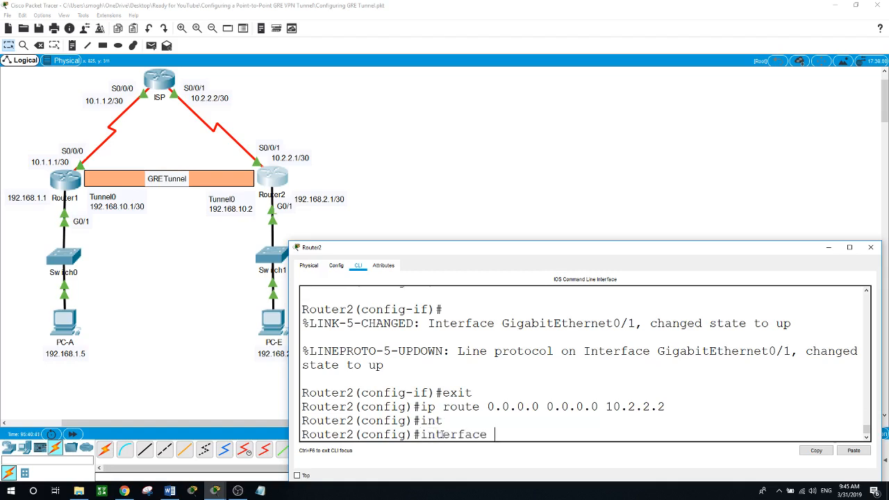
pyautogui.write('tun')
pyautogui.press('Tab')
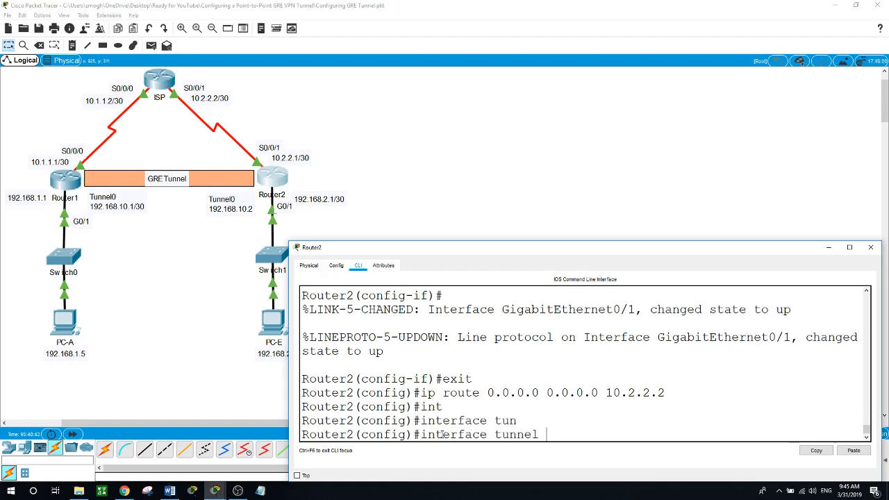
pyautogui.write('?')
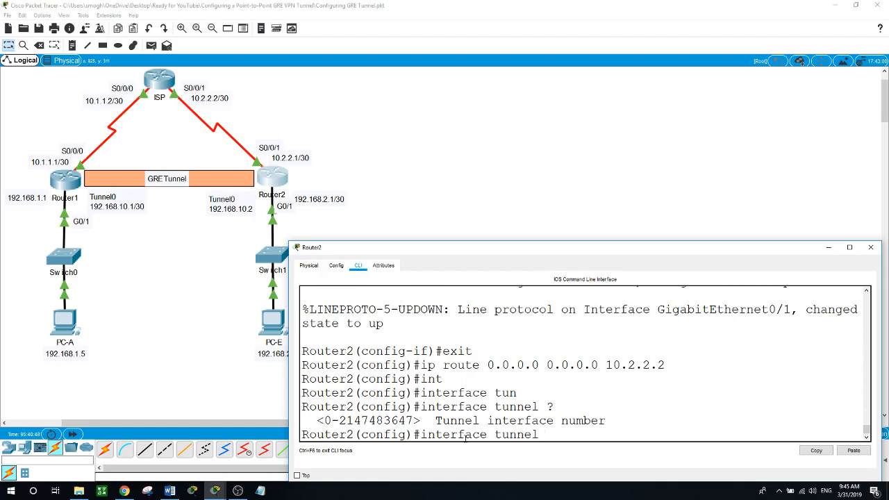
pyautogui.write('0')
pyautogui.press('Return')
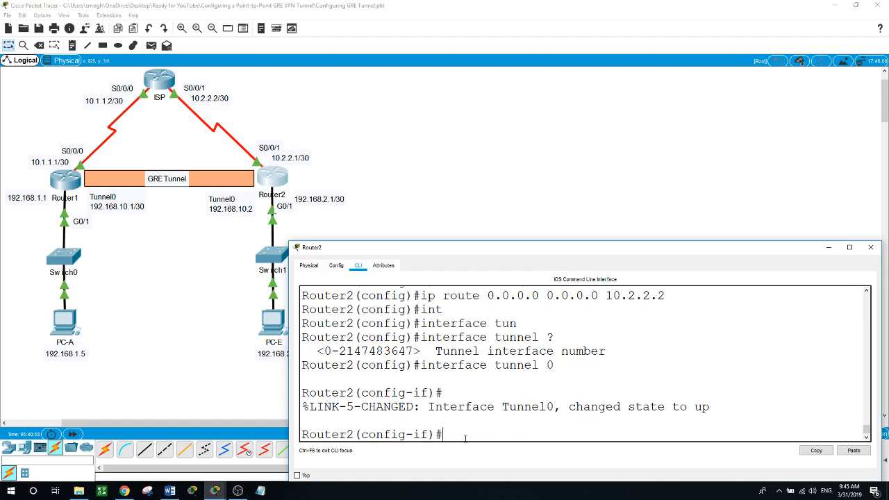
# - Assign IP address 192.168.10.2 with subnet mask 255.255.255.252 to Router2's tunnel 0 interface
pyautogui.write('ip addr')
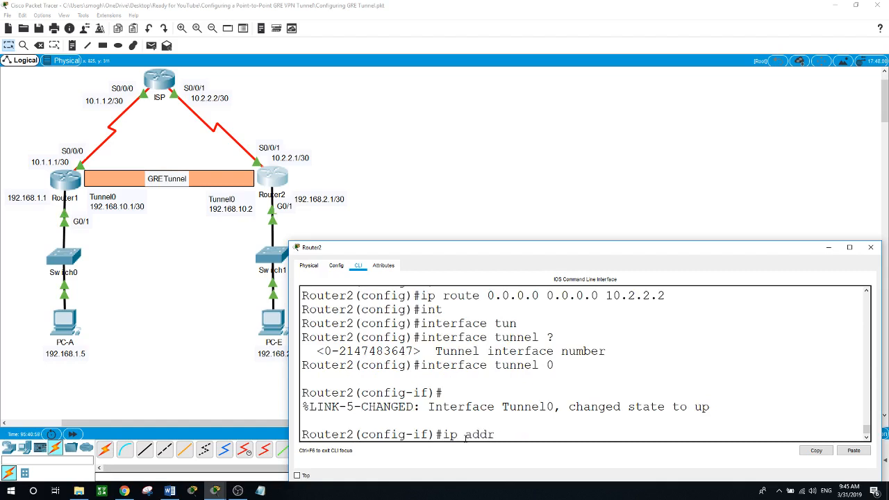
pyautogui.press('Tab')
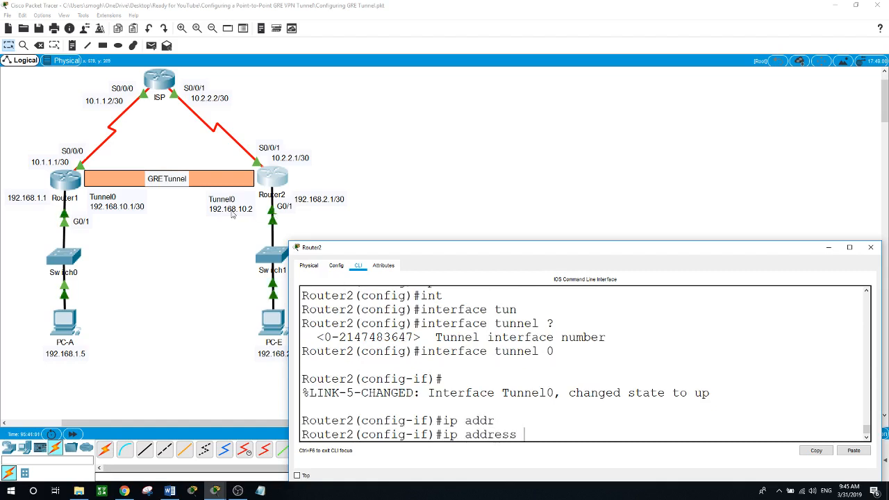
pyautogui.click(231, 213)
pyautogui.moveTo(231, 211); pyautogui.dragTo(228, 213)
pyautogui.click(280, 181)
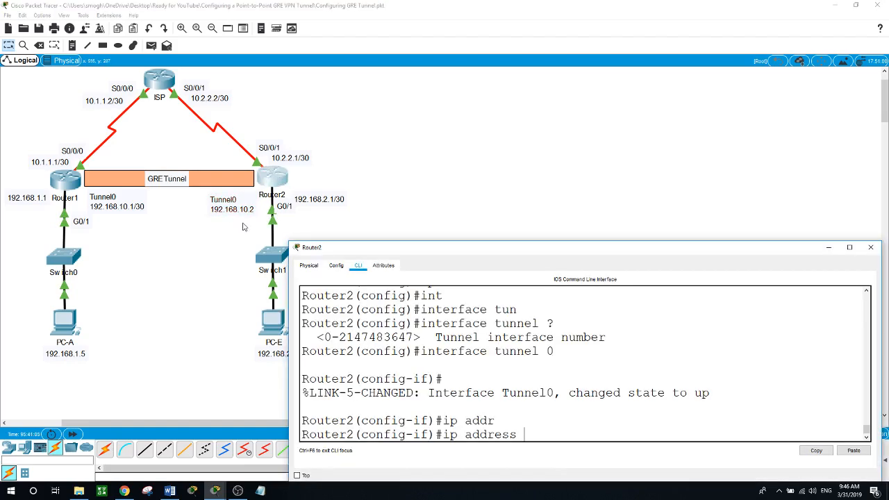
pyautogui.write('1')
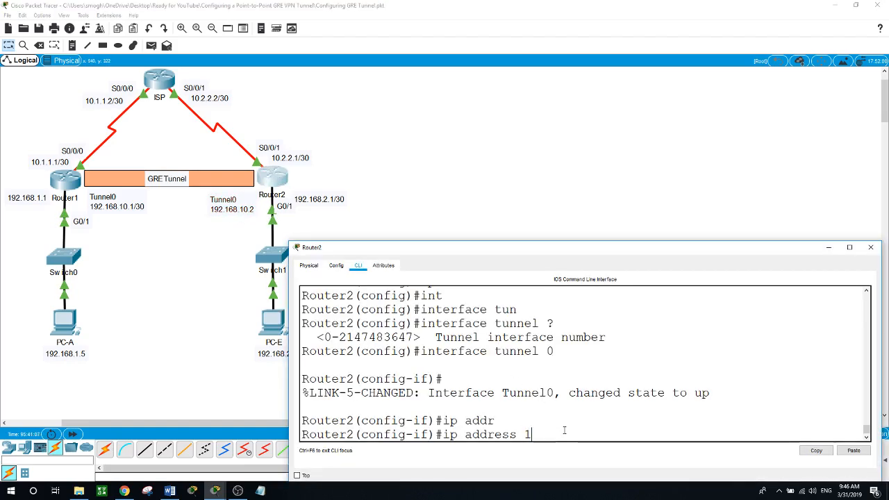
pyautogui.write('92.168.10.2 255')
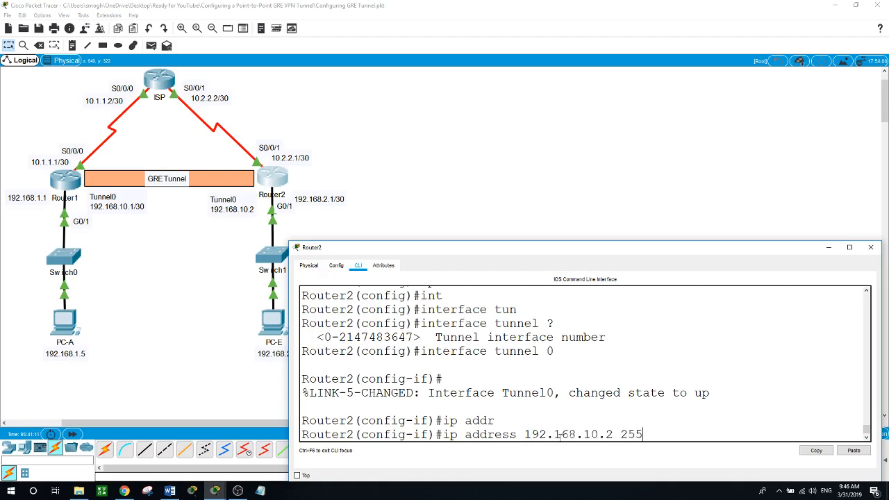
pyautogui.write('.255.255.252')
pyautogui.press('Return')
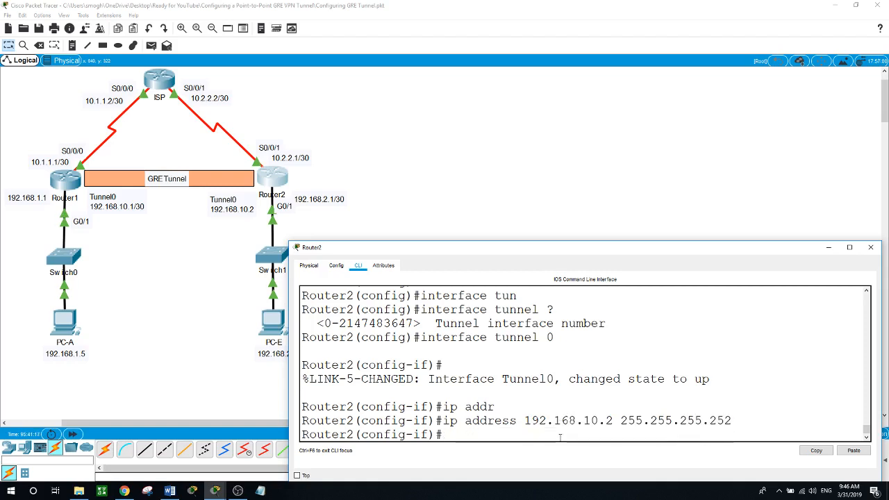
# - Try to set the tunnel source of Router2's tunnel 0 interface to s0/0/1
pyautogui.write('tun')
pyautogui.press('Tab')
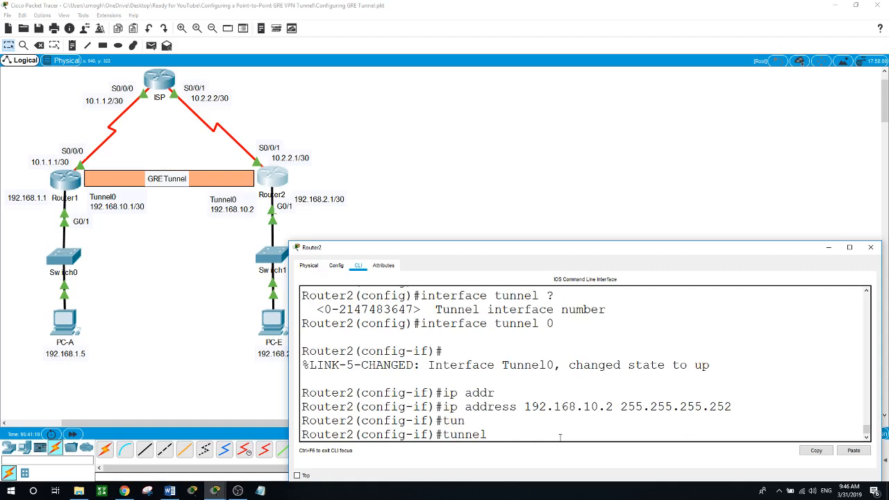
pyautogui.write('s9')
pyautogui.press('BackSpace')
pyautogui.write('0/0/1')
pyautogui.press('Return')
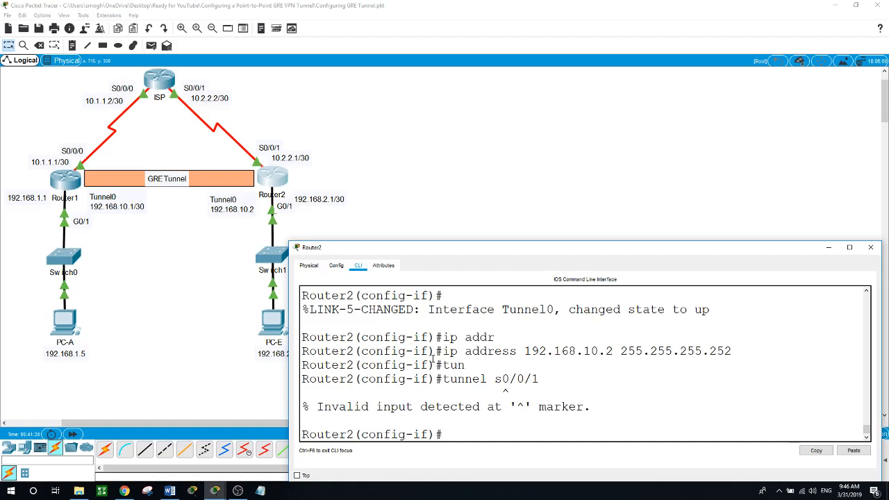
pyautogui.press('Up')
pyautogui.press('Left')
pyautogui.press('Left')
pyautogui.press('Left')
pyautogui.press('Left')
pyautogui.write('sour')
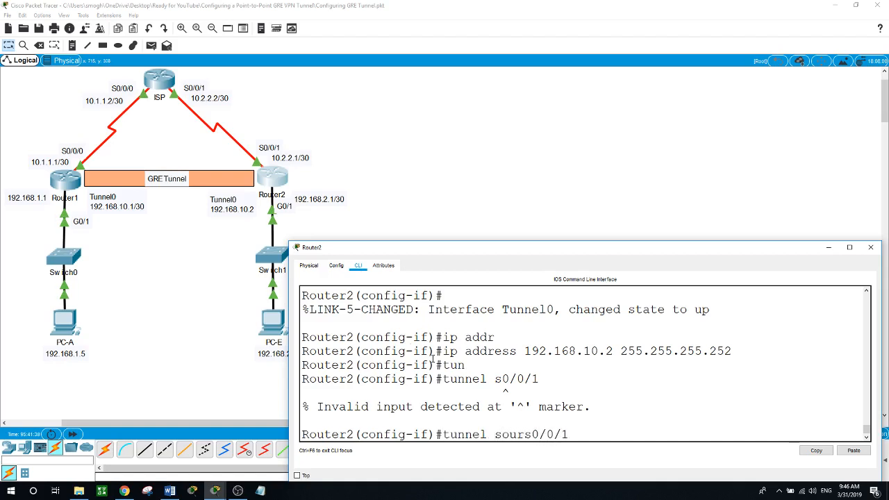
pyautogui.press('Return')
# - Set the tunnel source of Router2's tunnel 0 interface to s0/0/1
pyautogui.press('Up')
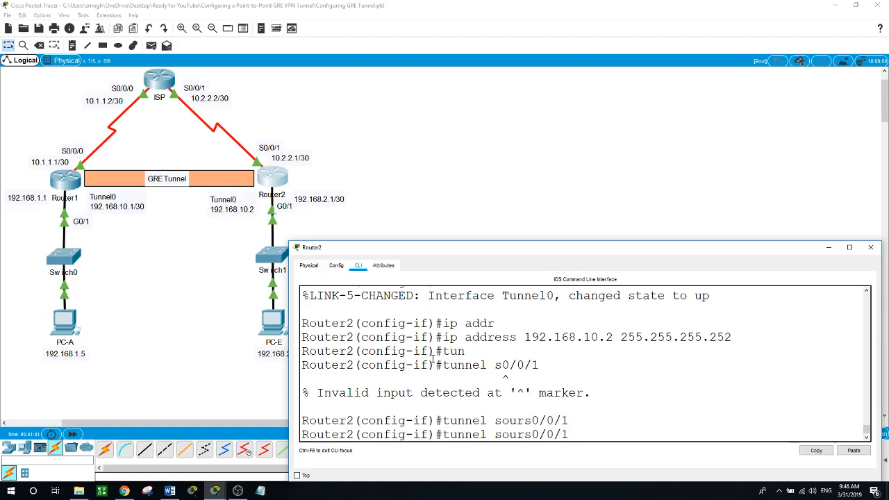
pyautogui.press('BackSpace')
pyautogui.press('BackSpace')
pyautogui.press('BackSpace')
pyautogui.press('BackSpace')
pyautogui.press('BackSpace')
pyautogui.press('BackSpace')
pyautogui.press('BackSpace')
pyautogui.press('BackSpace')
pyautogui.press('BackSpace')
pyautogui.write('or')
pyautogui.press('Tab')
pyautogui.press('BackSpace')
pyautogui.press('BackSpace')
pyautogui.press('BackSpace')
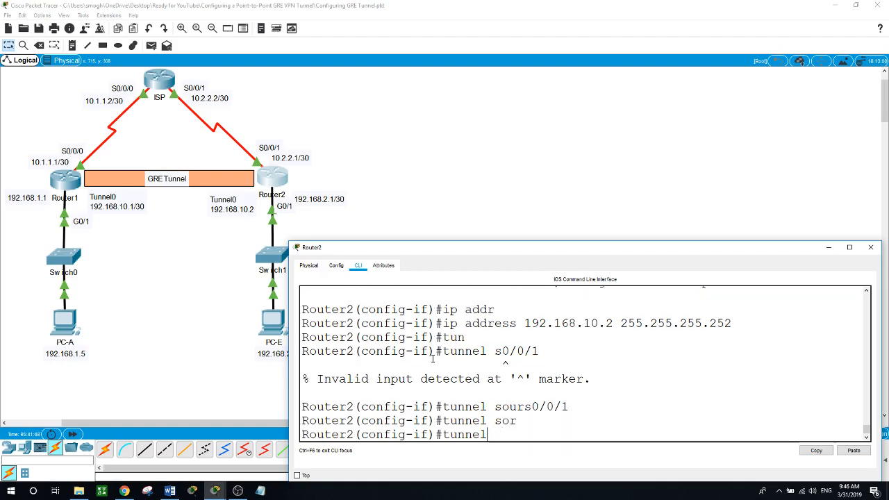
pyautogui.write('sour')
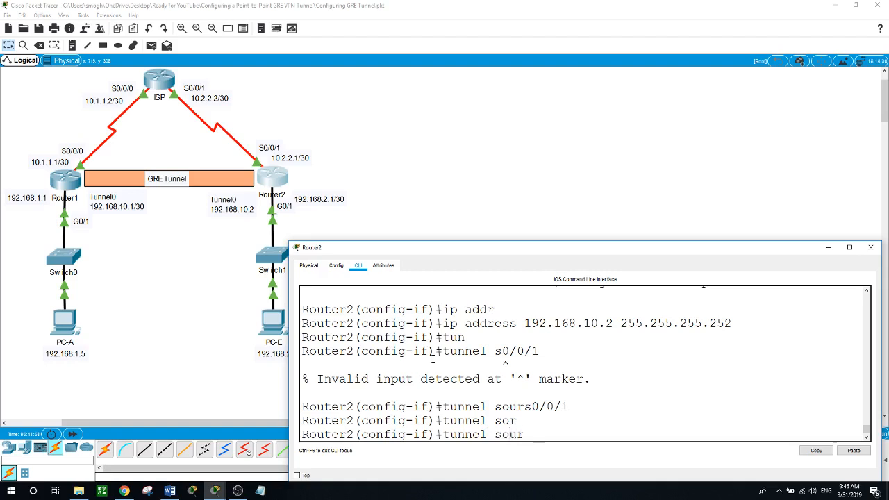
pyautogui.press('Tab')
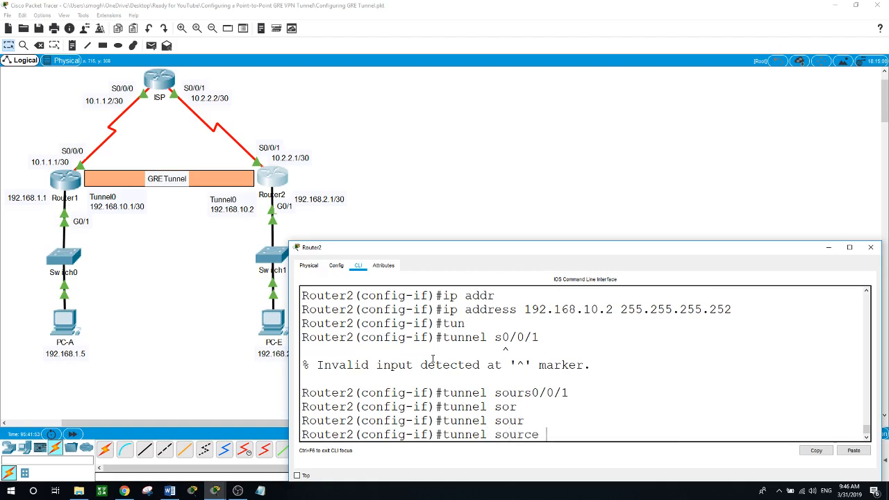
pyautogui.write('s0/0/1')
pyautogui.press('Return')
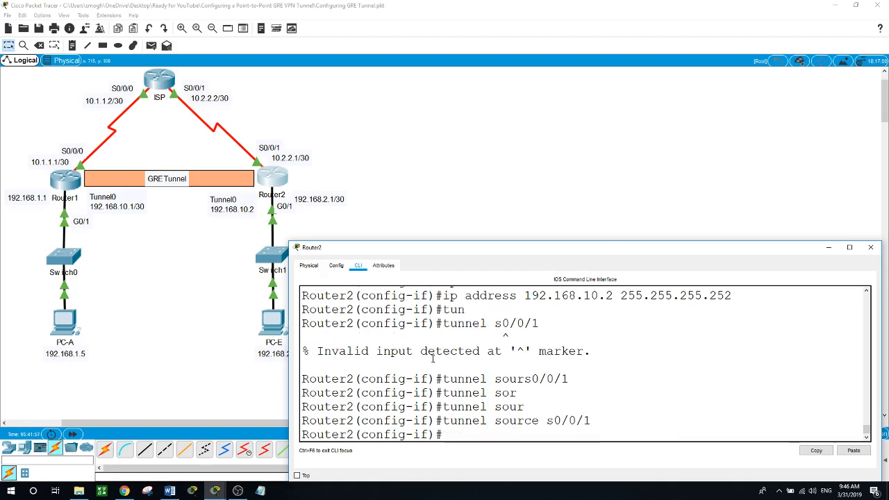
# - Set the tunnel destination of Router2's tunnel 0 interface to 10.1.1.1
pyautogui.write('tun')
pyautogui.press('Tab')
pyautogui.write('de')
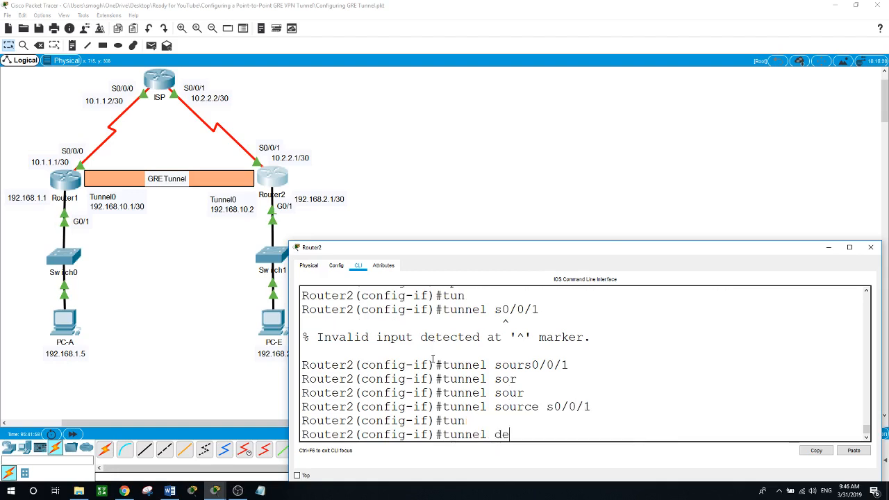
pyautogui.press('Tab')
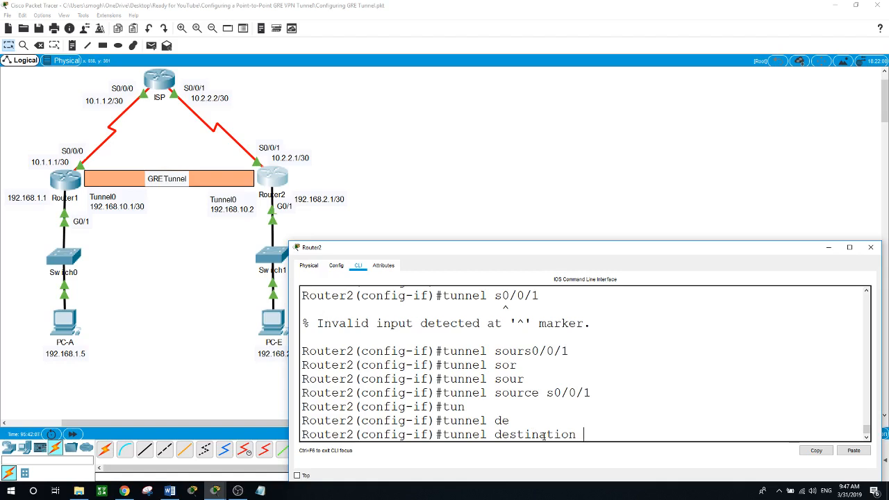
pyautogui.write('10.1.1.1')
pyautogui.press('Return')
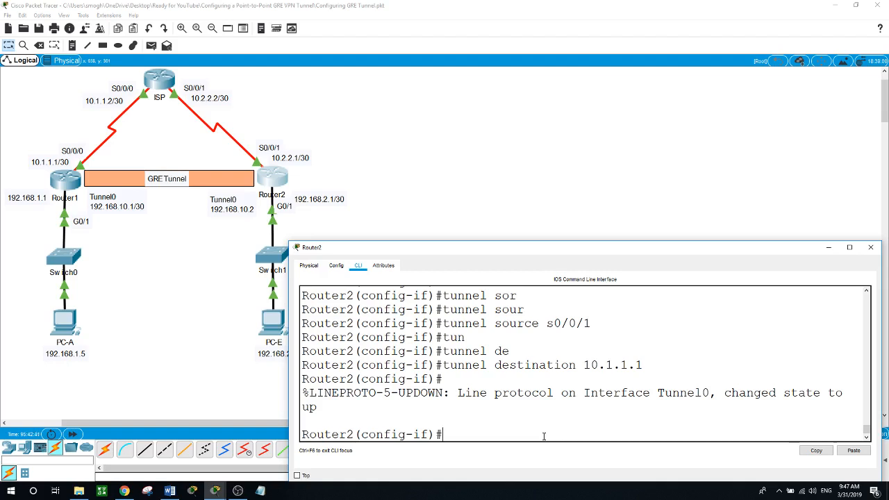
# - On Router1, leave configuration mode and check the Tunnel0 entry in the brief IP interface summary
pyautogui.click(126, 346)
pyautogui.click(66, 181)
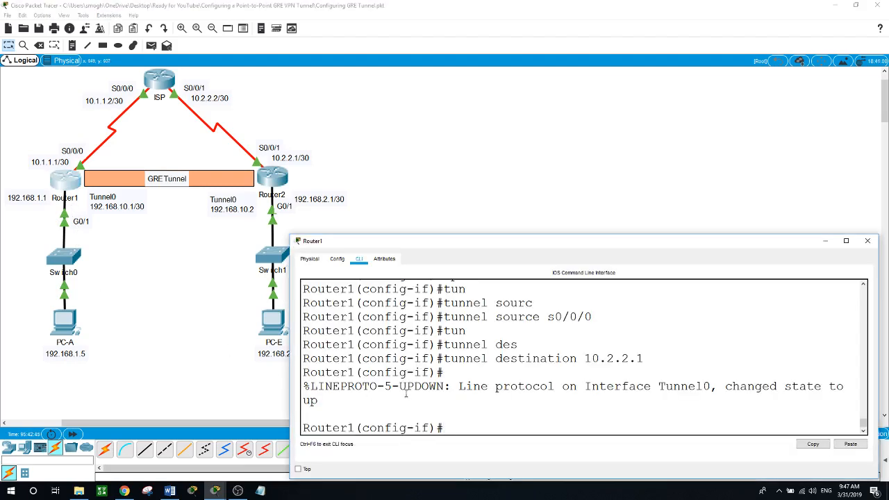
pyautogui.write('end')
pyautogui.press('Return')
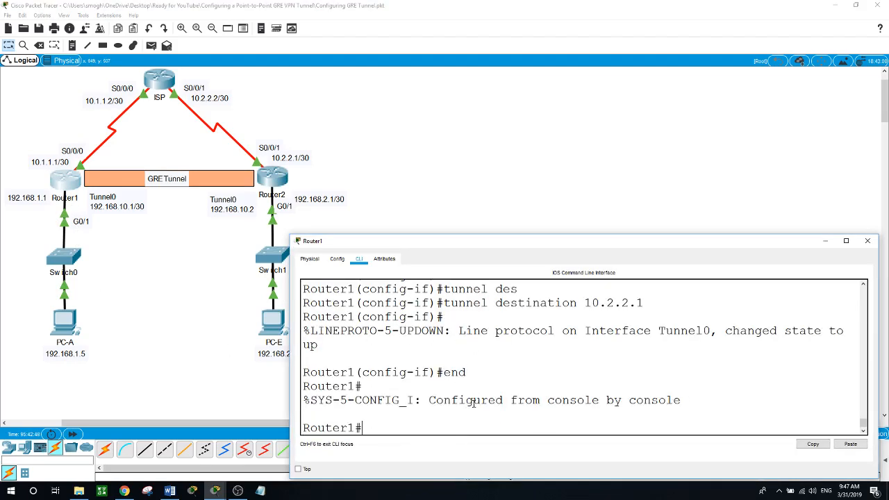
pyautogui.write('show ip int brie')
pyautogui.press('Return')
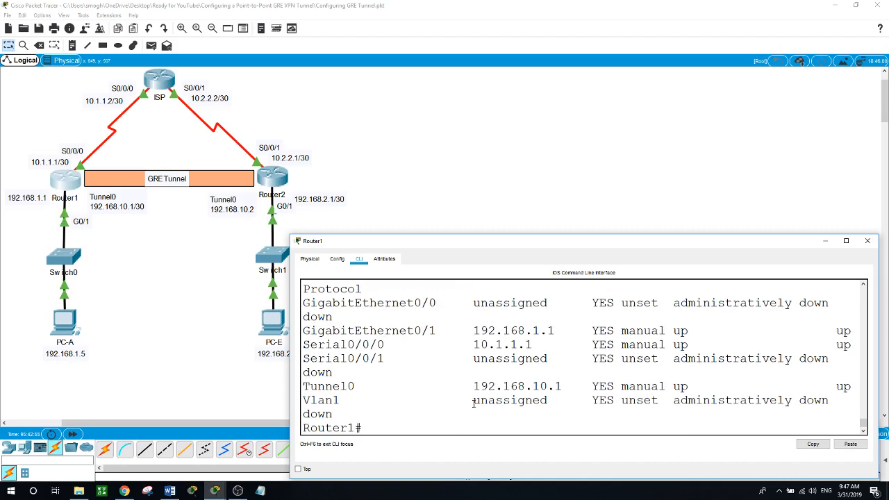
pyautogui.moveTo(305, 386); pyautogui.dragTo(847, 383)
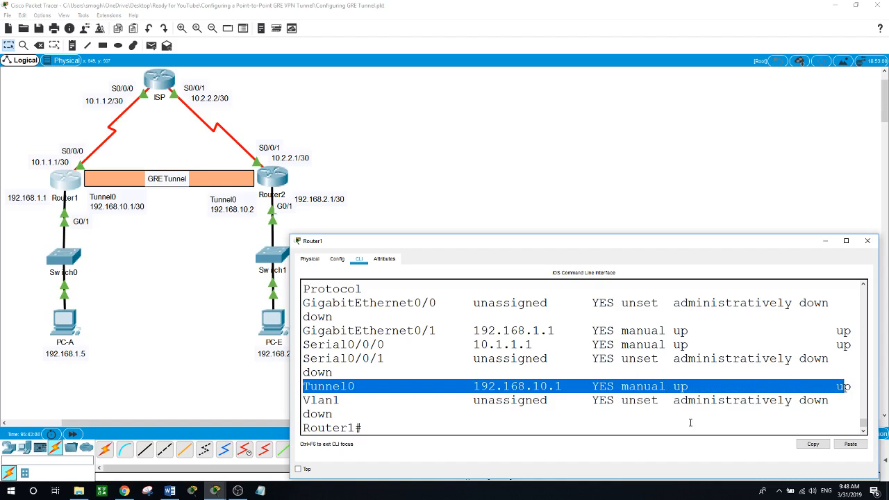
pyautogui.click(259, 377)
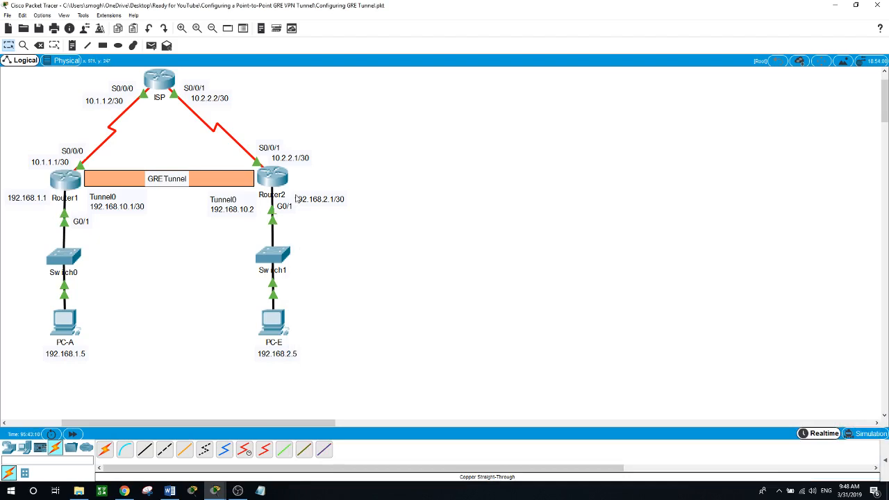
# - On Router2, exit to privileged mode and display the brief IP interface summary to check its Tunnel0 entry
pyautogui.click(275, 179)
pyautogui.write('er2(config-if)#e')
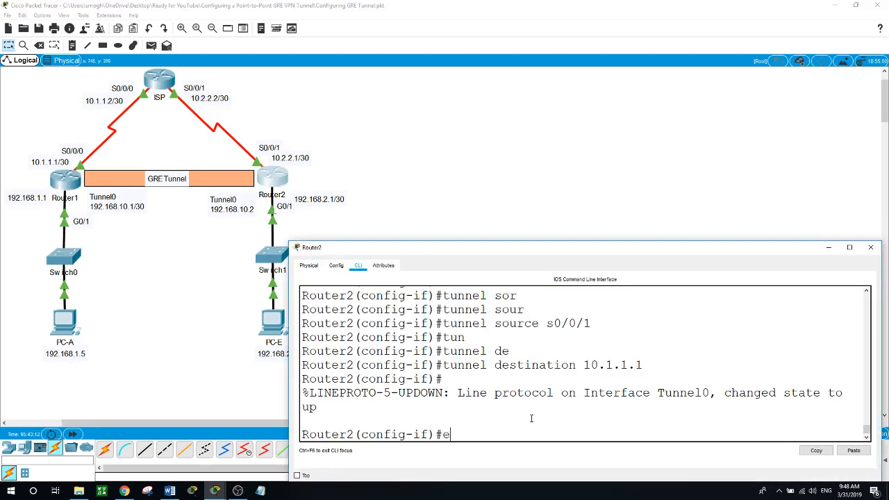
pyautogui.write('nd')
pyautogui.press('Return')
pyautogui.write('show i')
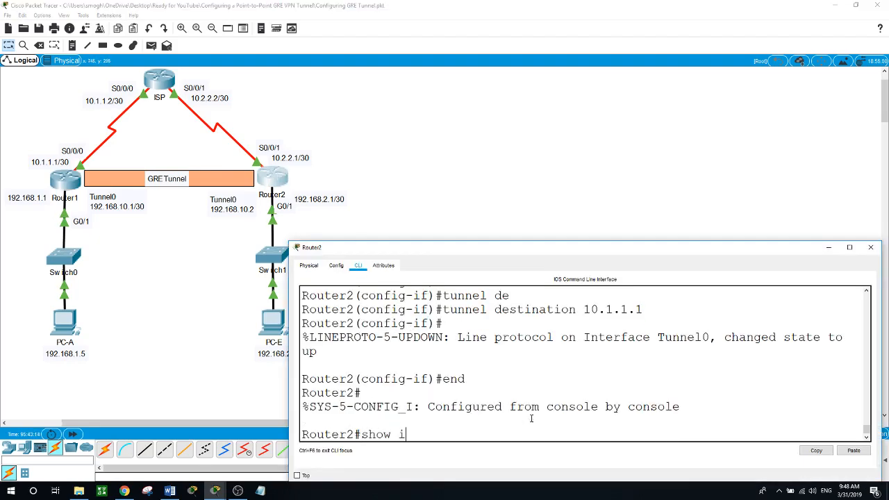
pyautogui.write('p int brief')
pyautogui.press('Return')
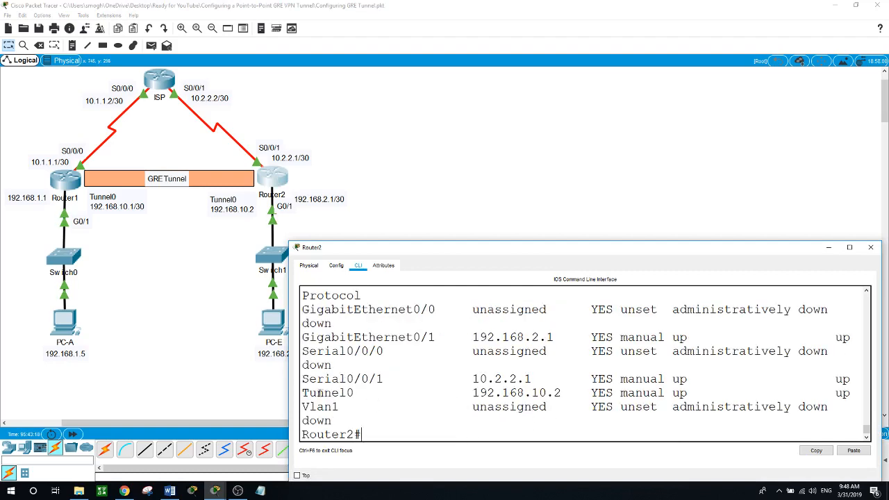
pyautogui.moveTo(303, 392); pyautogui.dragTo(835, 393)
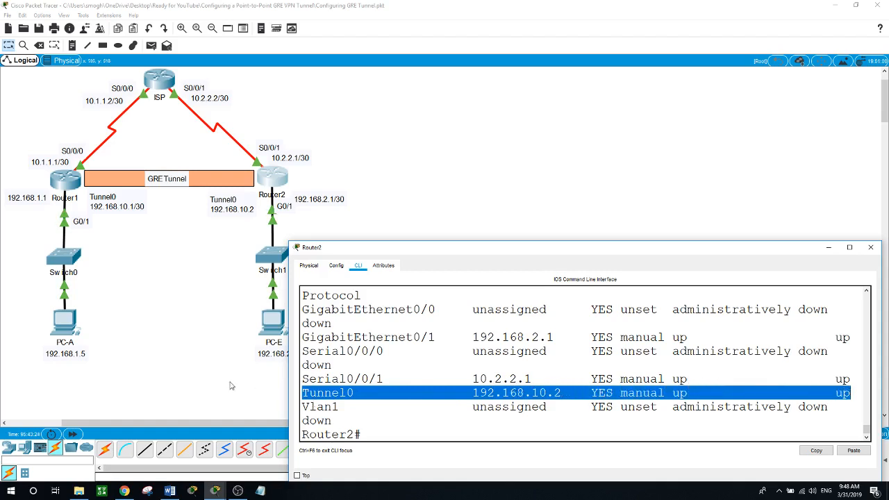
pyautogui.click(202, 377)
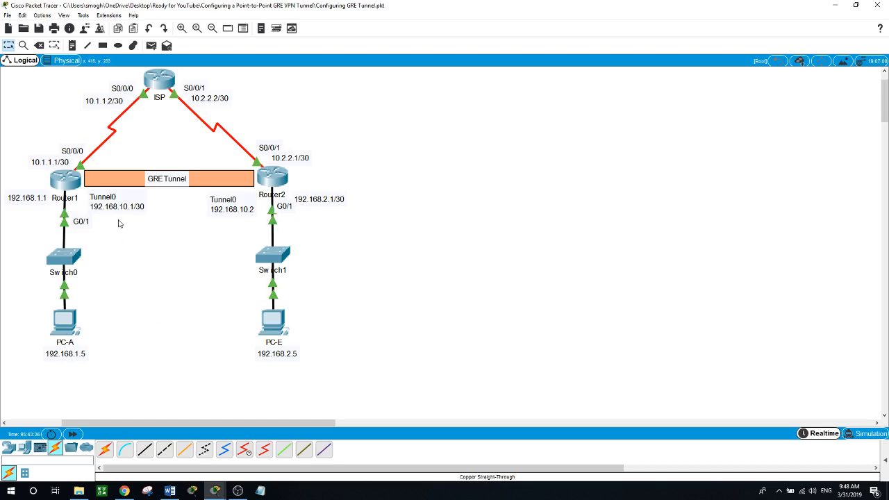
# - On Router1, display the full interface details of tunnel 0 with the show interfaces command
pyautogui.click(66, 184)
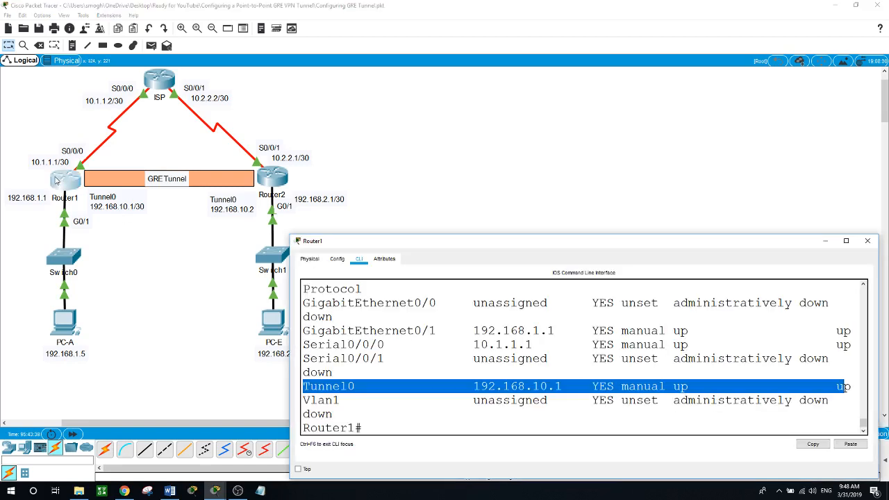
pyautogui.click(412, 424)
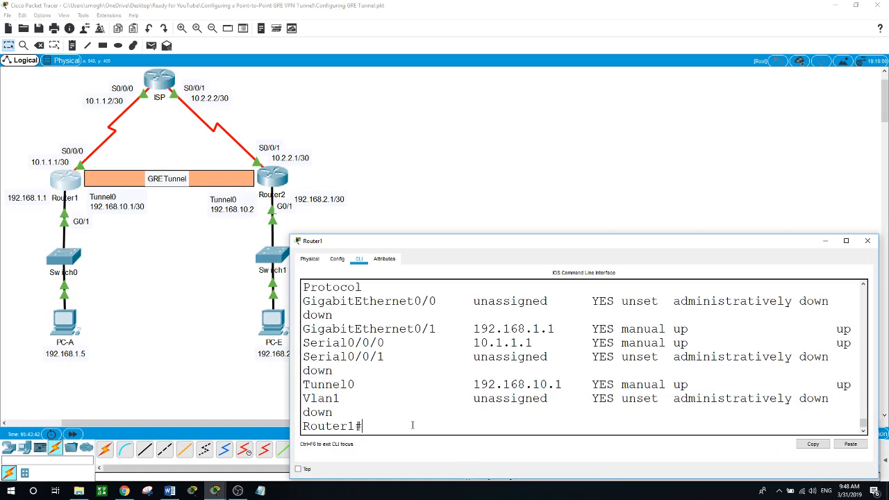
pyautogui.write('show int')
pyautogui.press('Tab')
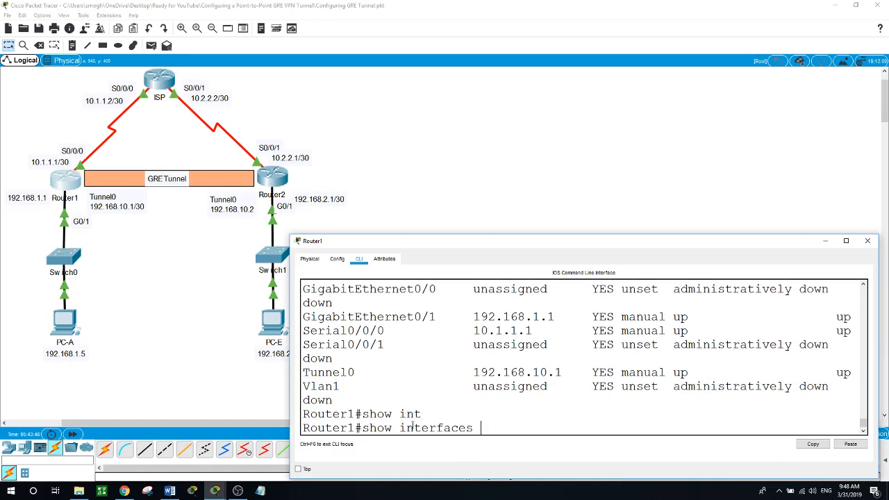
pyautogui.write('tun')
pyautogui.press('Tab')
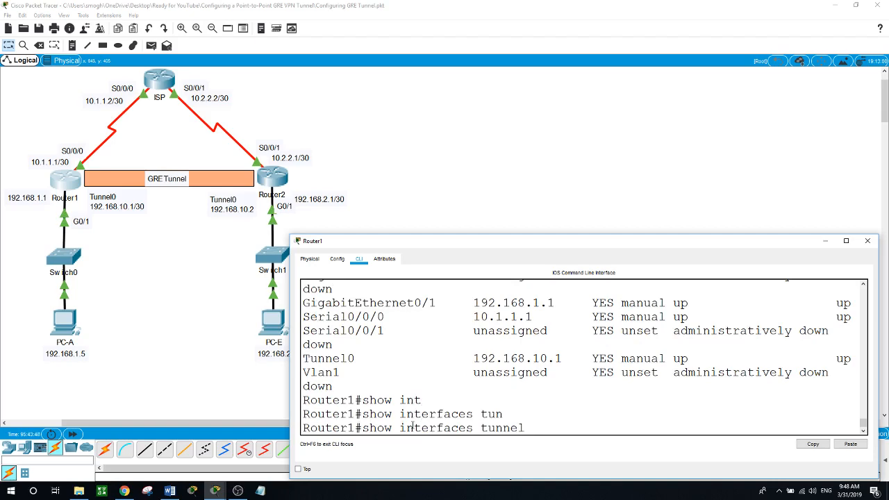
pyautogui.write('0')
pyautogui.press('Return')
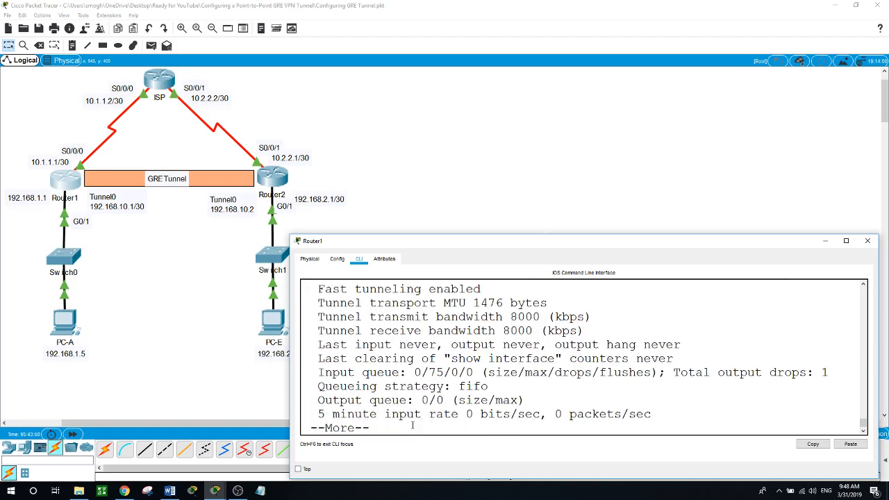
pyautogui.moveTo(566, 236); pyautogui.dragTo(579, 132)
pyautogui.press('space')
# - Review the start of Router1's tunnel 0 output for the interface and line protocol status
pyautogui.scroll(5, 556, 258)
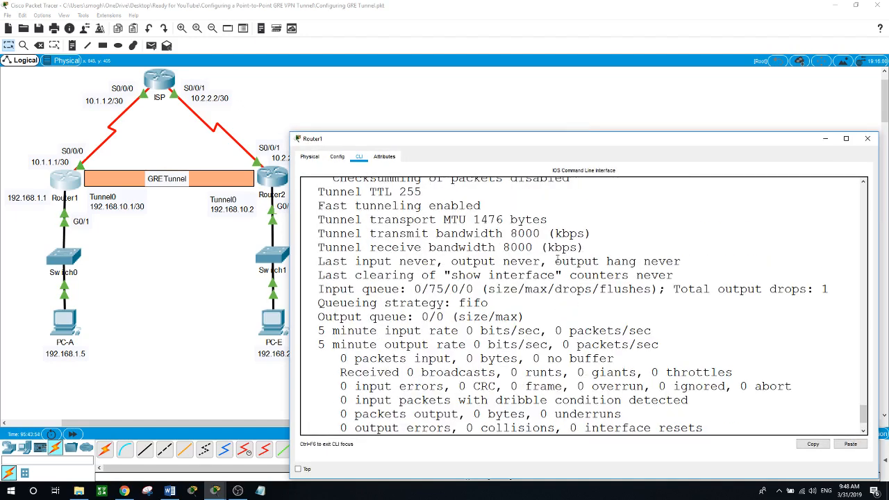
pyautogui.scroll(4, 556, 258)
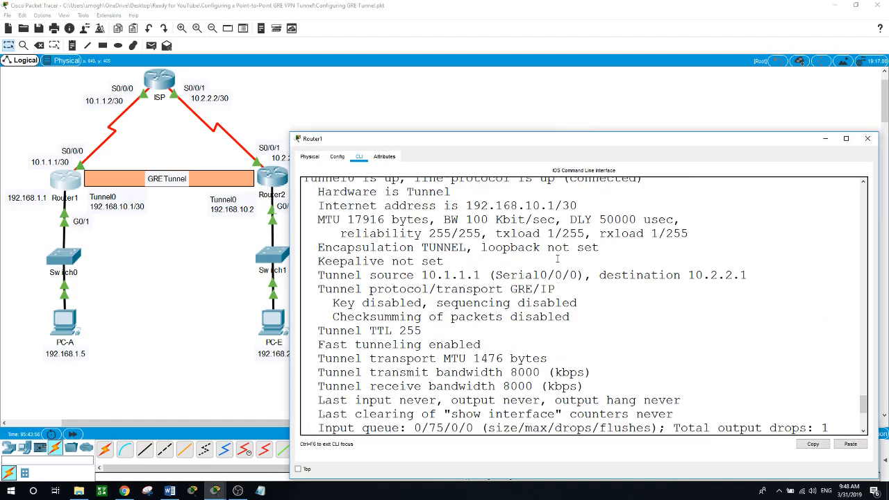
pyautogui.scroll(1, 557, 260)
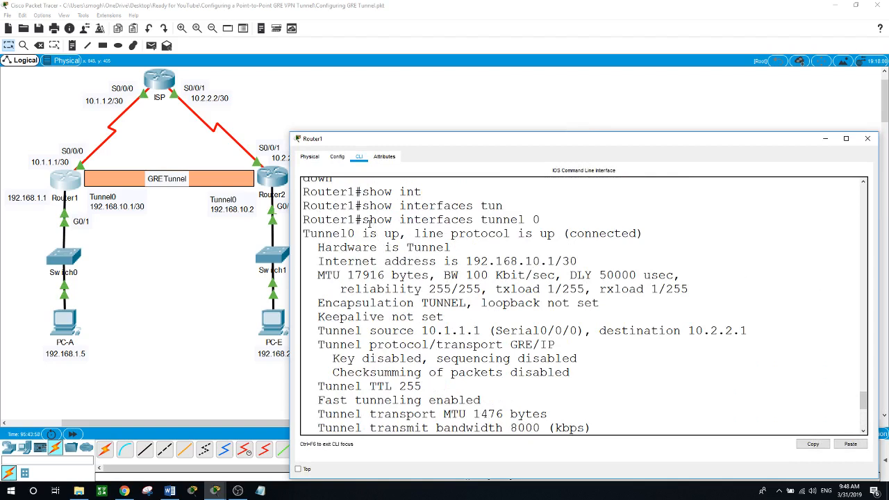
pyautogui.moveTo(369, 219); pyautogui.dragTo(544, 220)
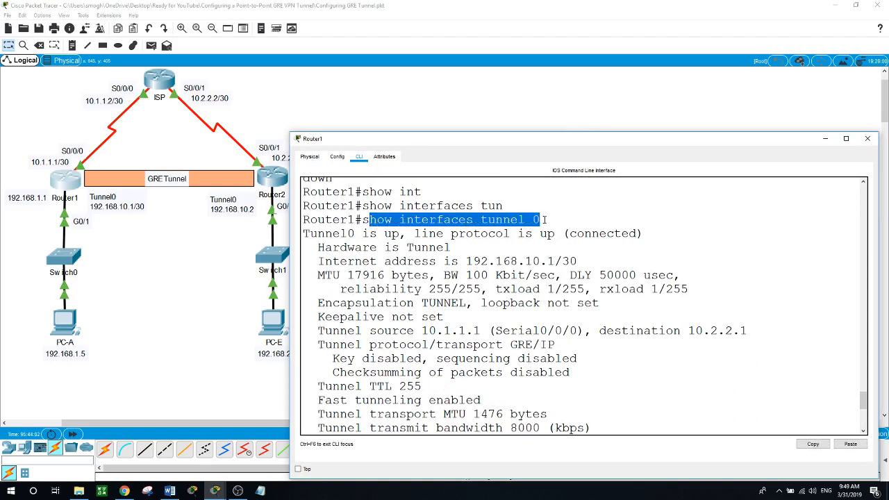
pyautogui.moveTo(310, 234); pyautogui.dragTo(628, 233)
pyautogui.scroll(-1, 400, 272)
pyautogui.scroll(-1, 399, 272)
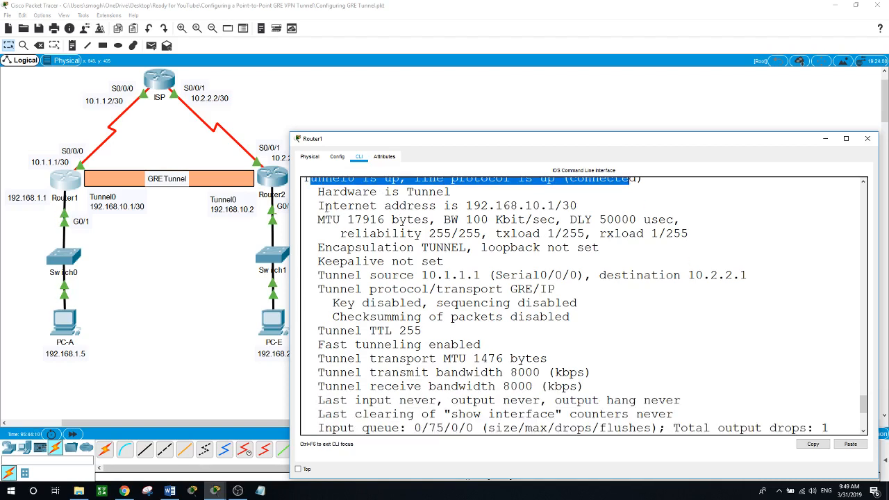
# - Review the IP address, MTU, reliability, encapsulation and loopback lines in Router1's tunnel 0 output
pyautogui.moveTo(318, 206); pyautogui.dragTo(585, 205)
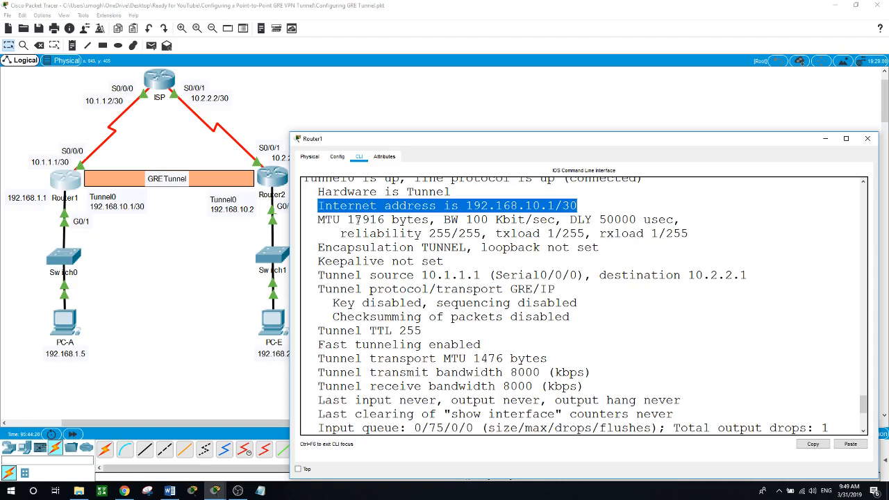
pyautogui.moveTo(356, 220); pyautogui.dragTo(453, 220)
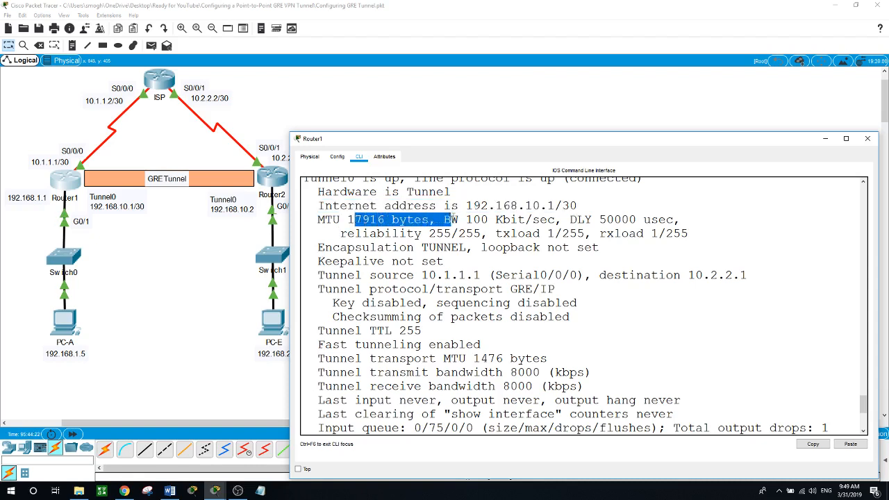
pyautogui.click(479, 247)
pyautogui.moveTo(340, 233); pyautogui.dragTo(423, 234)
pyautogui.click(382, 275)
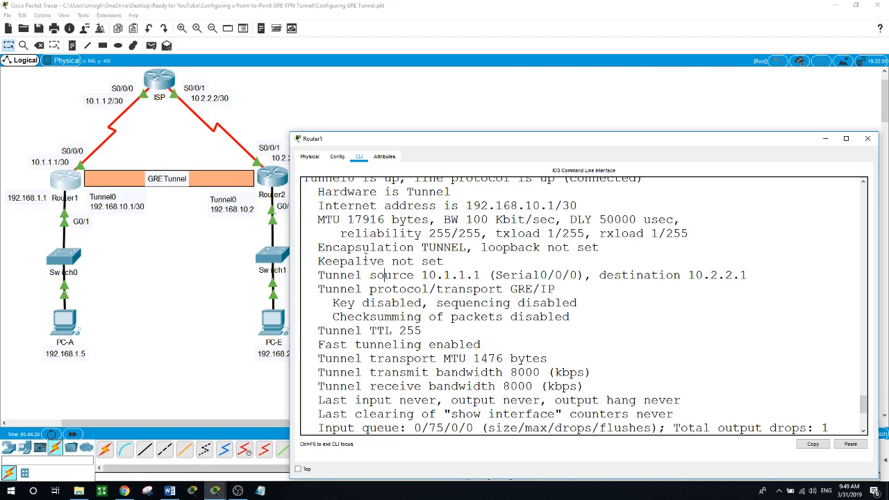
pyautogui.moveTo(324, 247); pyautogui.dragTo(414, 247)
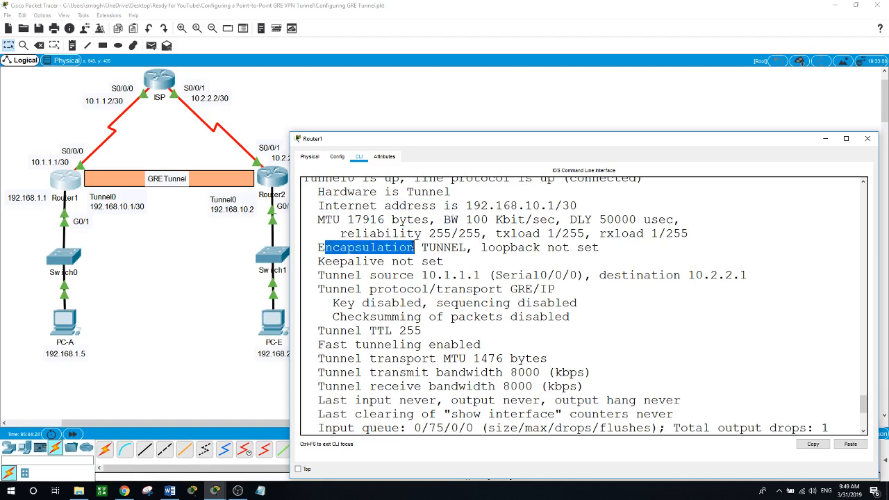
pyautogui.moveTo(488, 247); pyautogui.dragTo(569, 247)
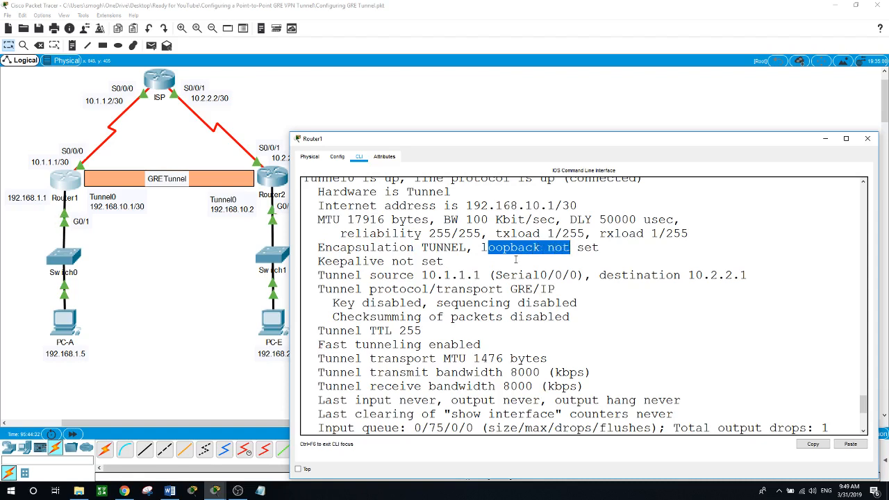
# - Check the tunnel source and destination addresses in Router1's tunnel 0 output, then return to its command prompt
pyautogui.scroll(-2, 514, 260)
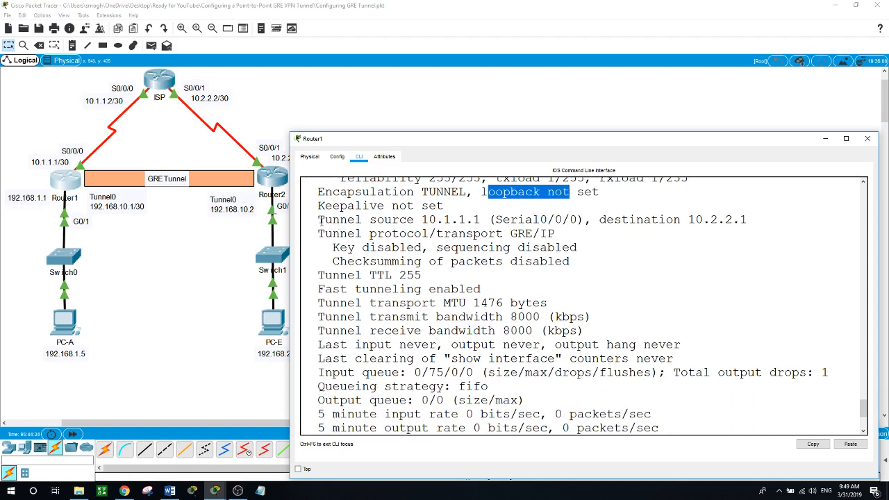
pyautogui.moveTo(319, 219); pyautogui.dragTo(480, 220)
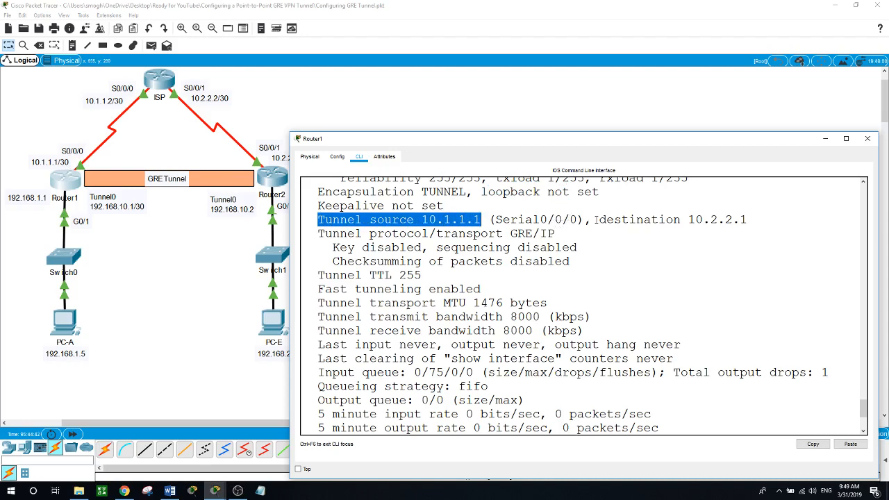
pyautogui.moveTo(591, 220); pyautogui.dragTo(658, 220)
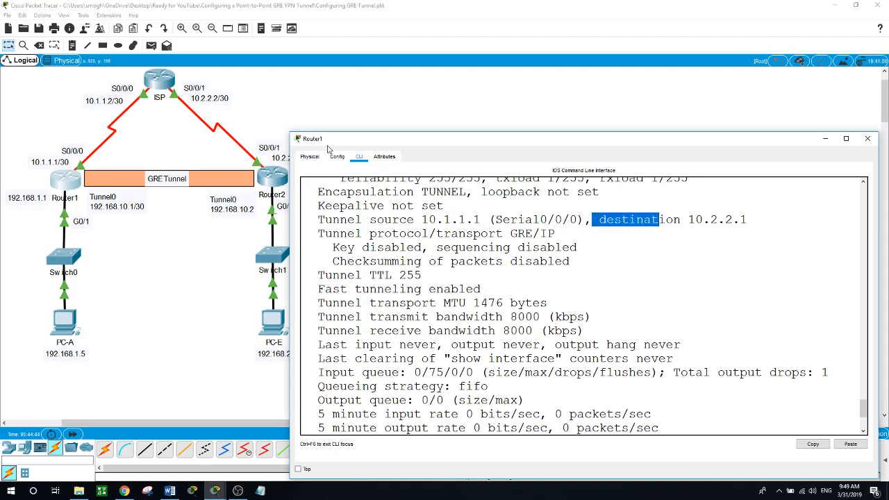
pyautogui.moveTo(339, 144); pyautogui.dragTo(358, 144)
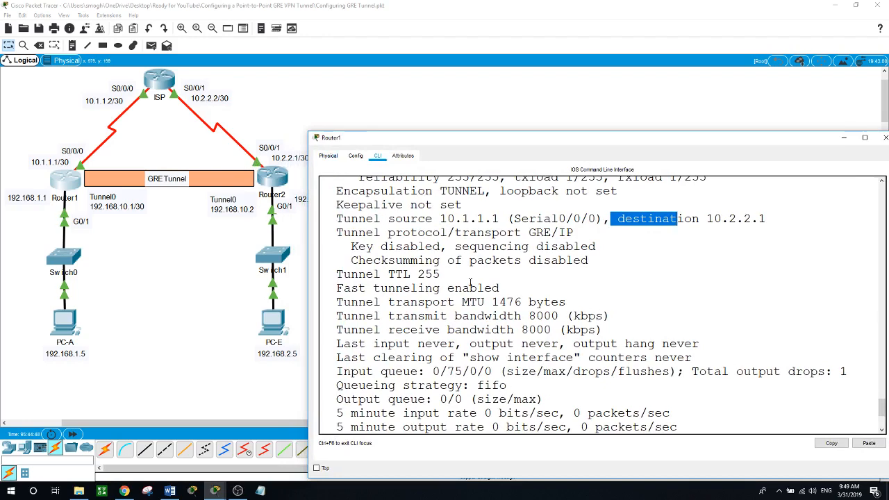
pyautogui.press('space')
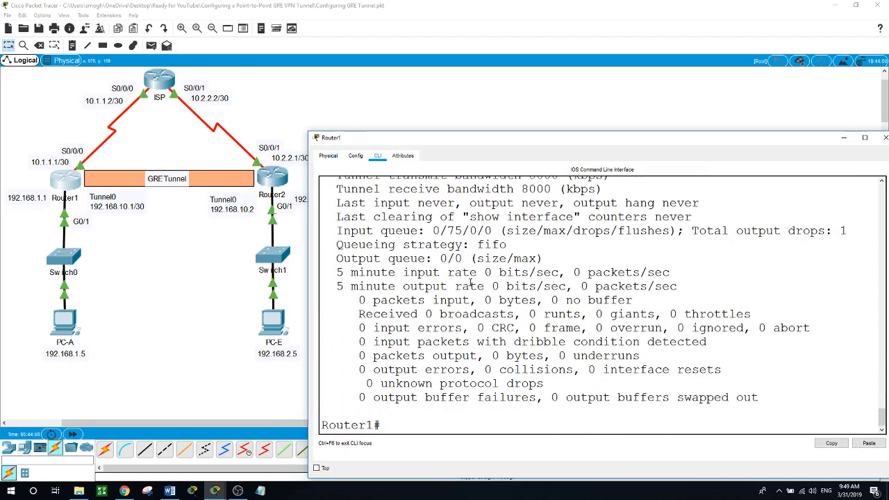
# - On Router2, display the full interface details of tunnel 0 with the show interfaces command
pyautogui.click(281, 186)
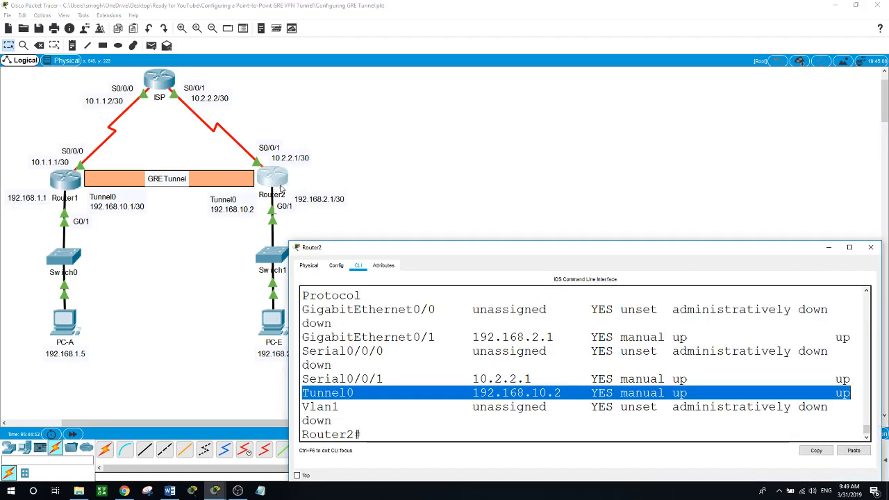
pyautogui.click(442, 433)
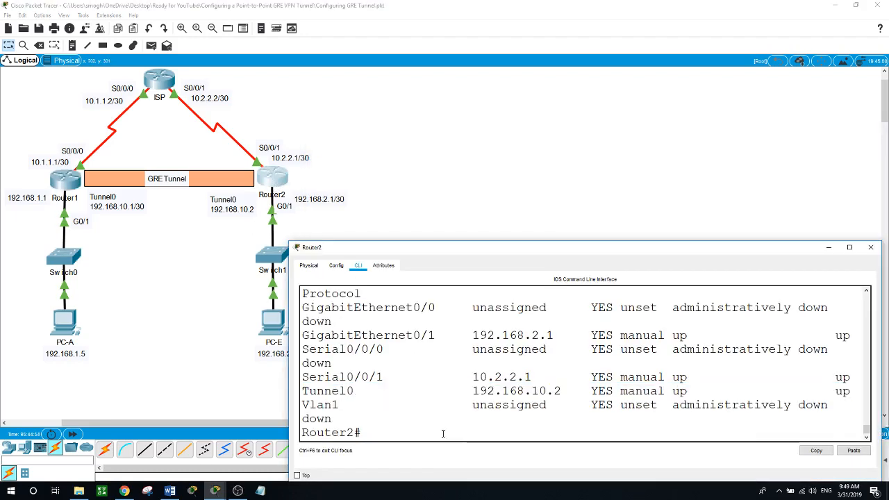
pyautogui.write('show int')
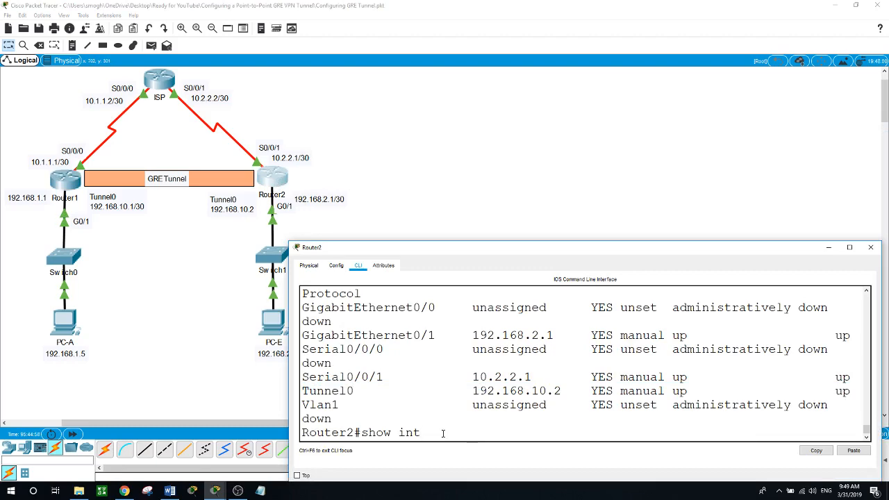
pyautogui.press('Tab')
pyautogui.write('tun')
pyautogui.press('Tab')
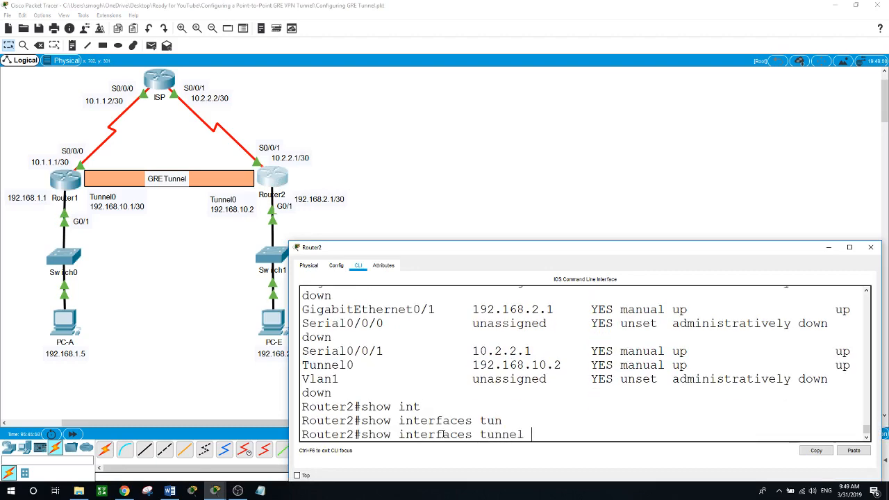
pyautogui.write('0')
pyautogui.press('Return')
pyautogui.press('space')
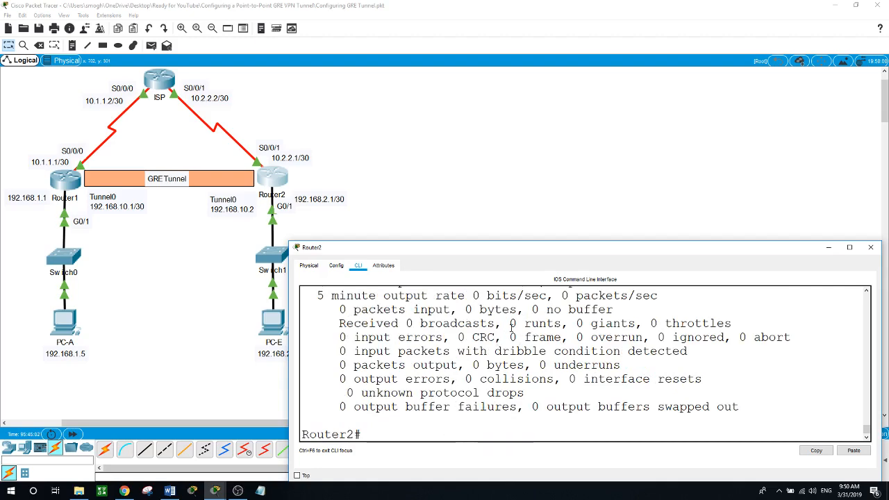
# - Review the start of Router2's tunnel 0 output for the interface status, line protocol and IP address
pyautogui.scroll(8, 511, 327)
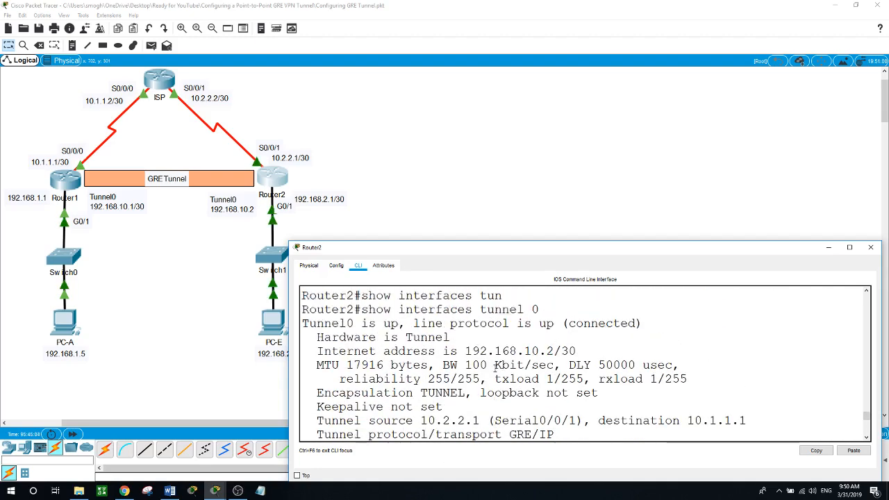
pyautogui.scroll(1, 497, 364)
pyautogui.scroll(-2, 472, 350)
pyautogui.moveTo(361, 309); pyautogui.dragTo(540, 309)
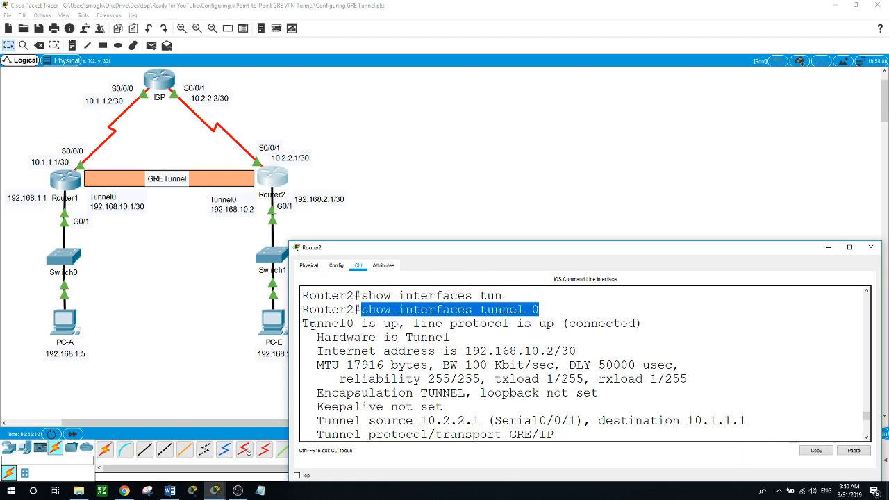
pyautogui.moveTo(316, 323); pyautogui.dragTo(506, 335)
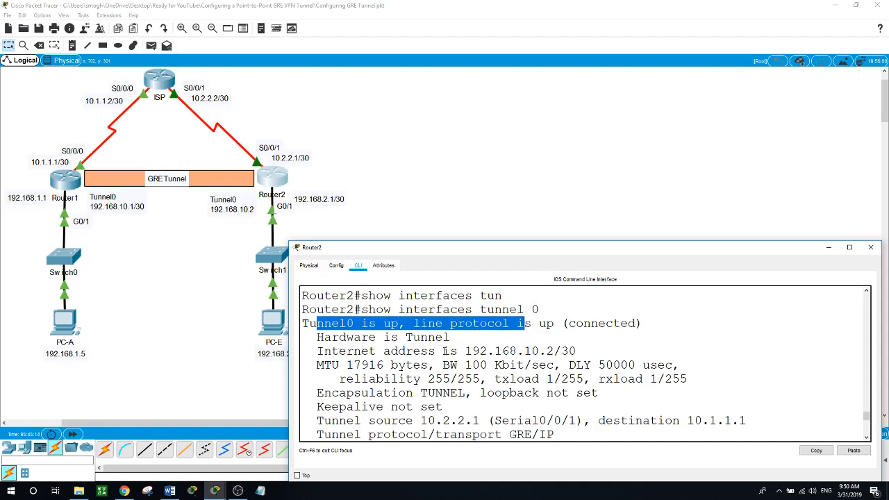
pyautogui.moveTo(443, 351); pyautogui.dragTo(582, 353)
# - Compare the tunnel source and destination in Router2's tunnel 0 output with the addresses labelled in the topology
pyautogui.scroll(-2, 581, 353)
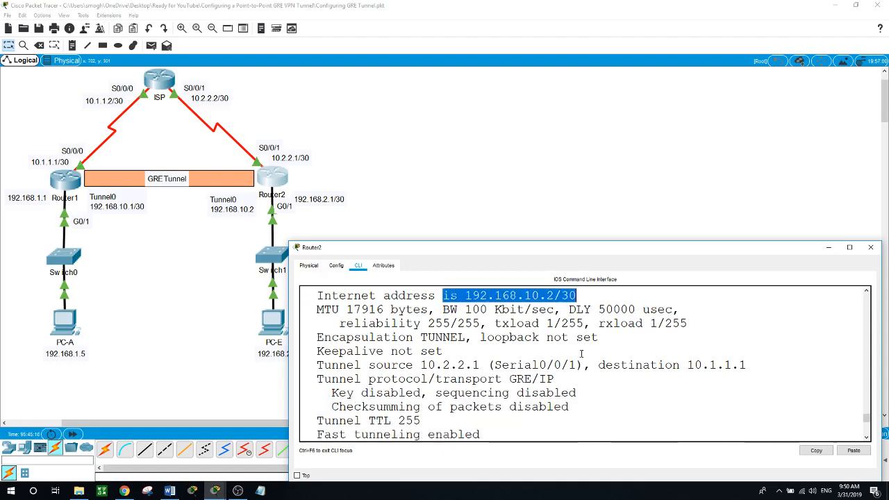
pyautogui.moveTo(325, 336); pyautogui.dragTo(375, 337)
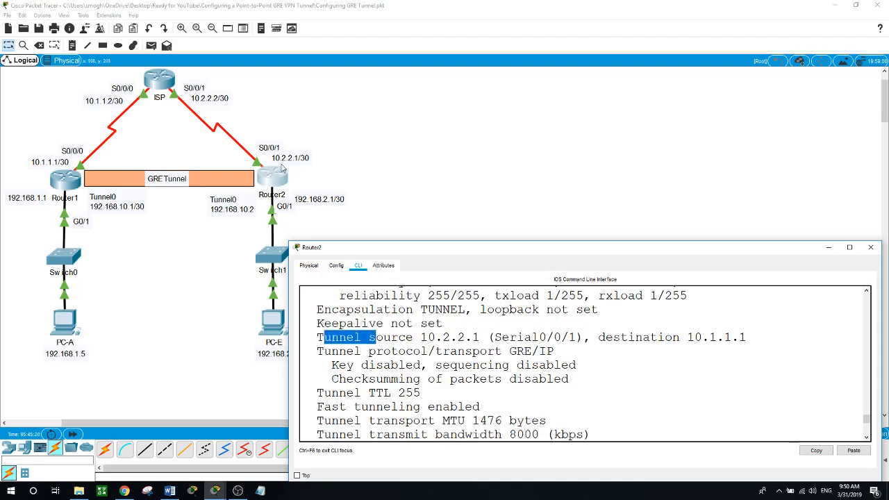
pyautogui.moveTo(420, 336); pyautogui.dragTo(694, 336)
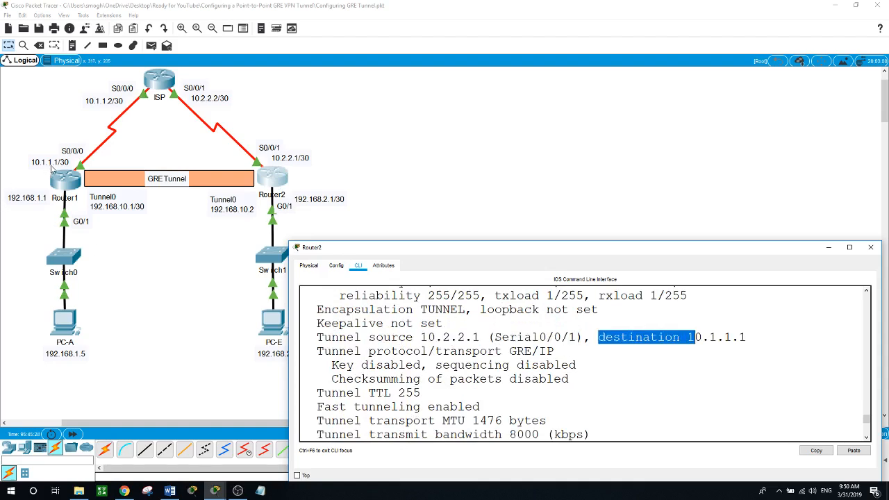
pyautogui.scroll(-10, 439, 410)
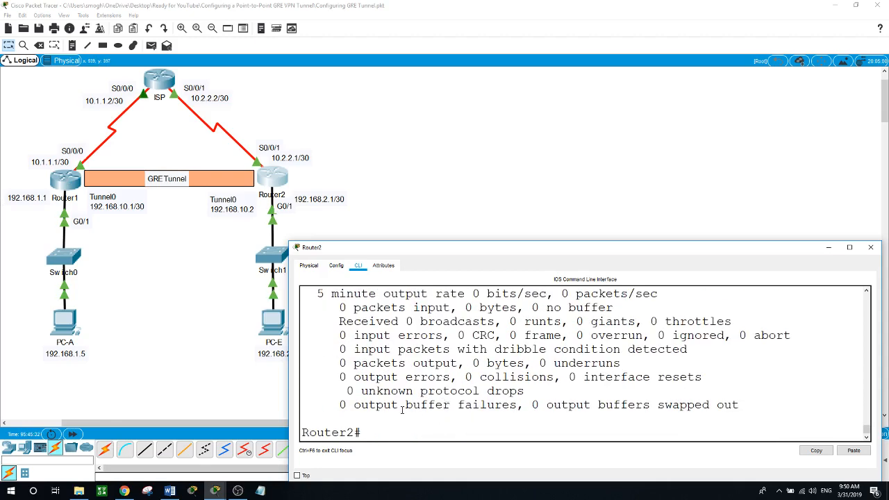
# - From Router1, test the tunnel with a ping and a traceroute to Router2's Tunnel0 address, 192.168.10.2
pyautogui.click(238, 393)
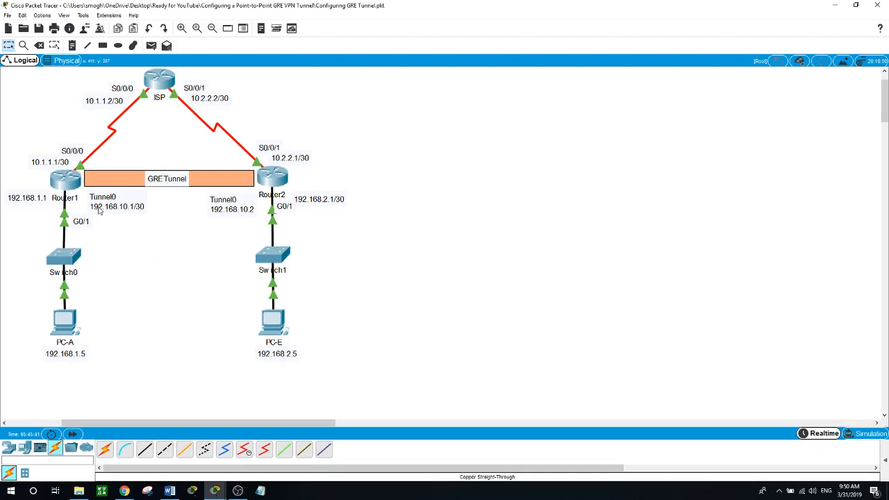
pyautogui.click(70, 184)
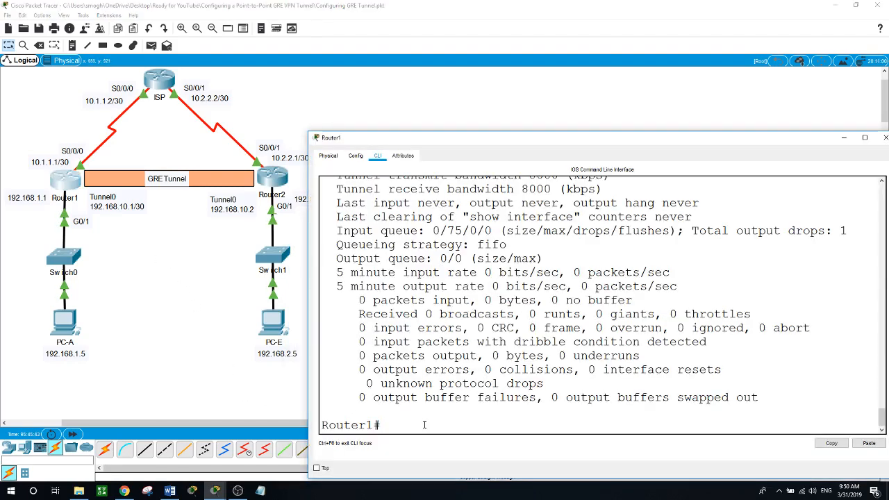
pyautogui.write('ping 192.168.10.2')
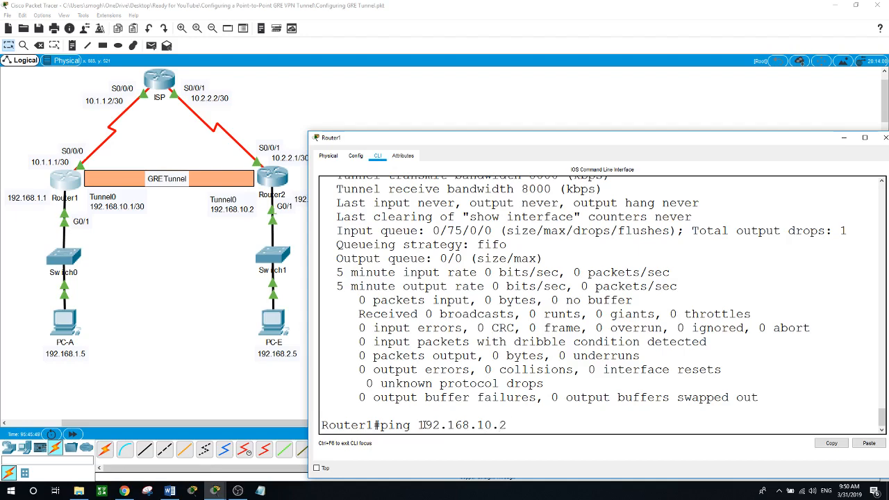
pyautogui.press('Return')
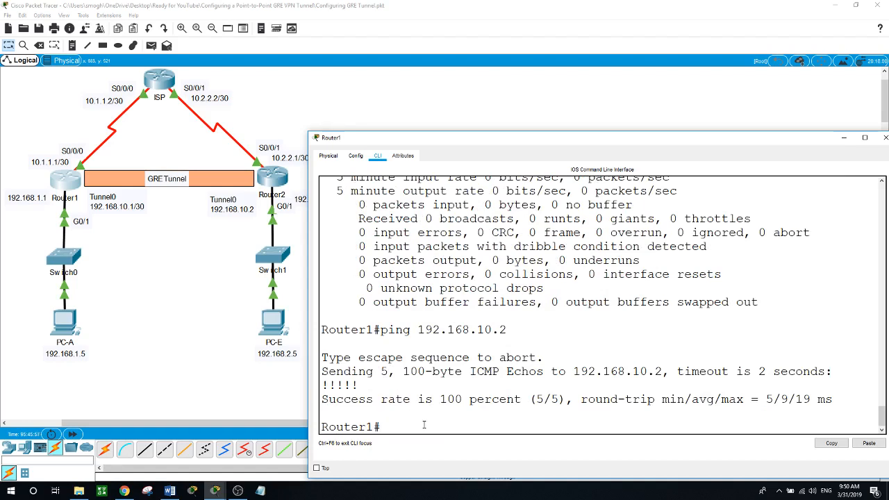
pyautogui.write('traceroute 192.168.10.2')
pyautogui.press('Return')
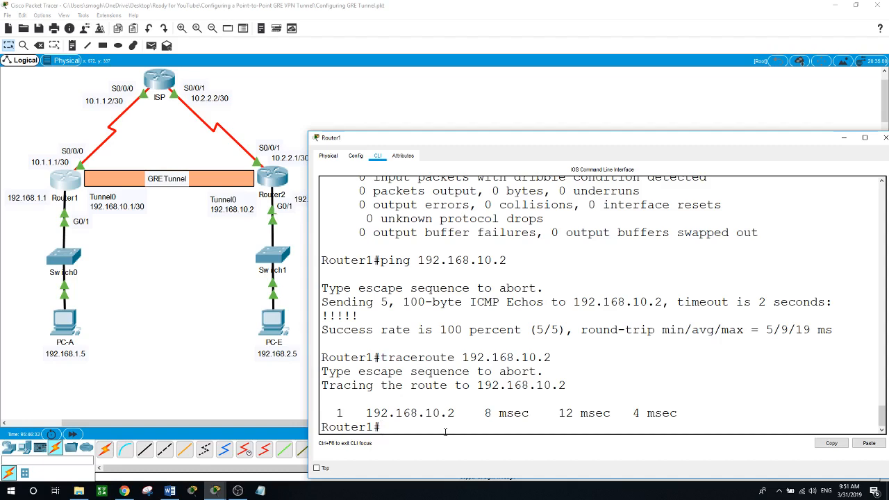
# - Open PC-A's Command Prompt and ping its gateway, 192.168.1.1
pyautogui.click(159, 340)
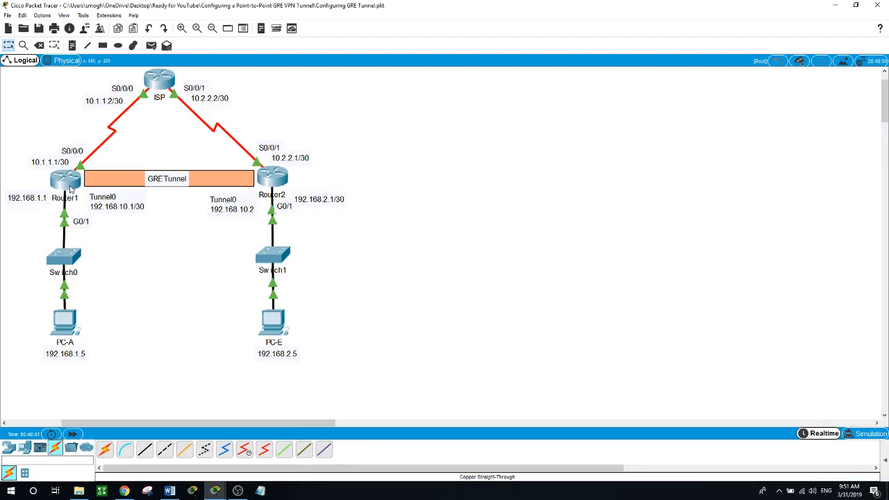
pyautogui.moveTo(70, 188)
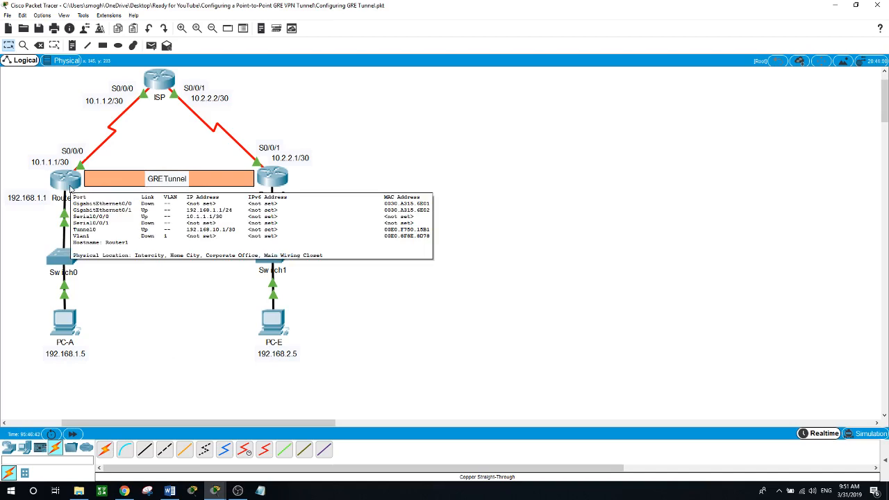
pyautogui.click(64, 321)
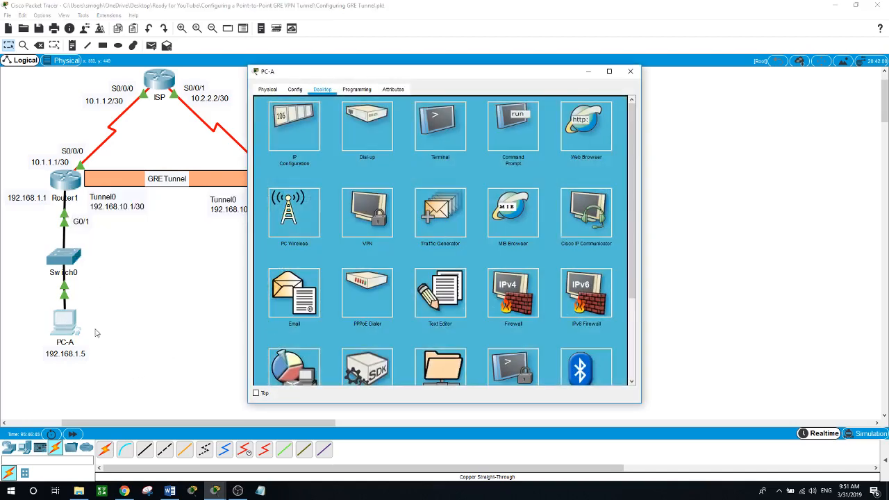
pyautogui.moveTo(416, 75); pyautogui.dragTo(547, 72)
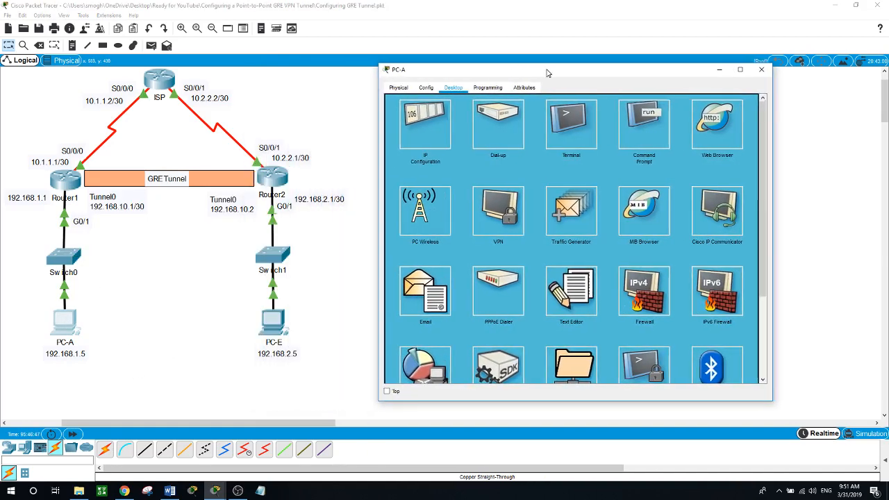
pyautogui.click(661, 141)
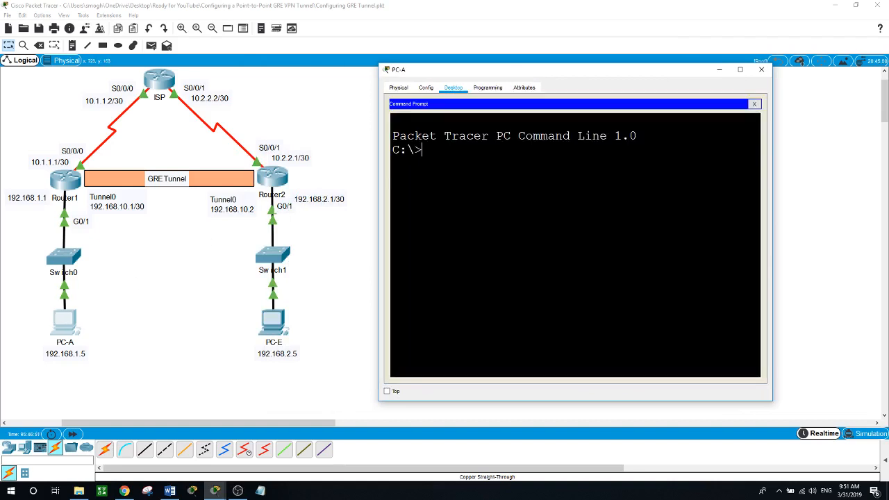
pyautogui.write('ping 192.168.1.1')
pyautogui.press('Return')
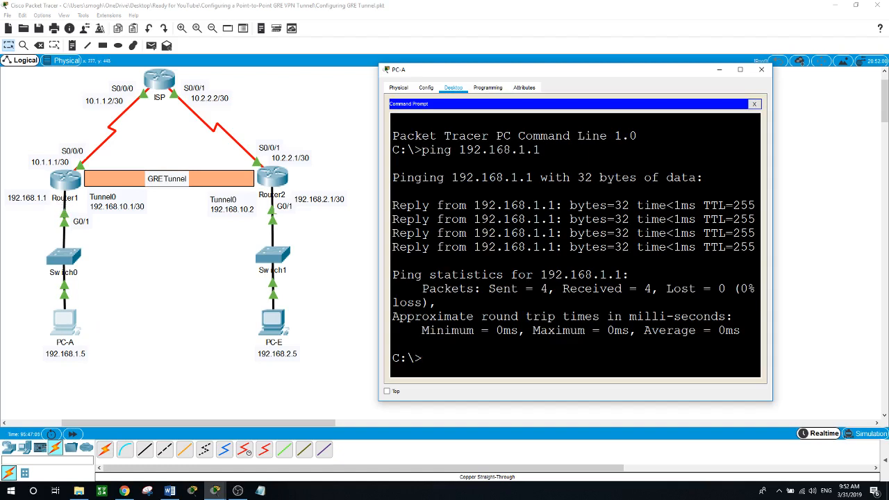
# - From PC-A, ping PC-E at 192.168.2.5 and dismiss the voice assistant overlay
pyautogui.write('ping 192.168.2.5')
pyautogui.press('Return')
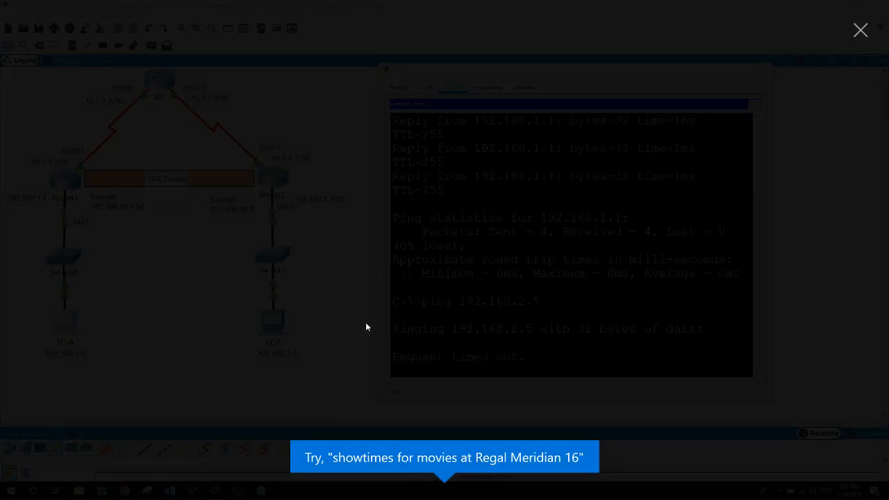
pyautogui.click(860, 31)
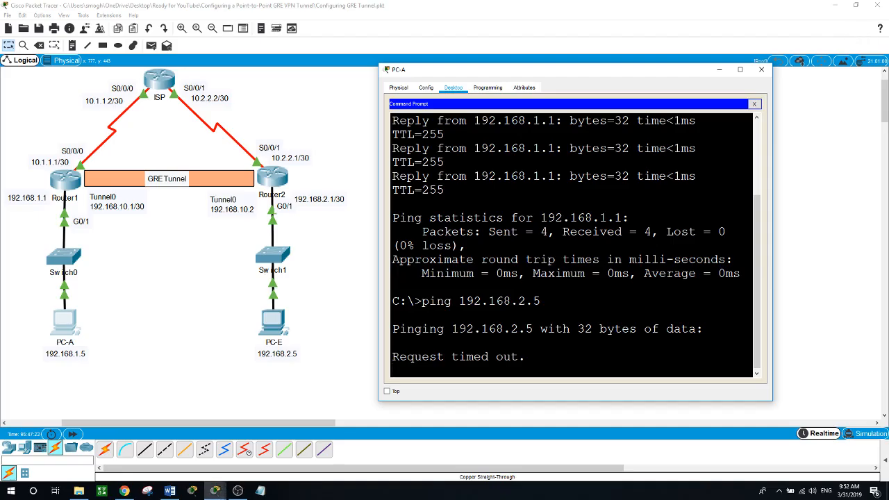
# - On Router1, enter global configuration mode and start OSPF routing with process ID 1
pyautogui.click(347, 362)
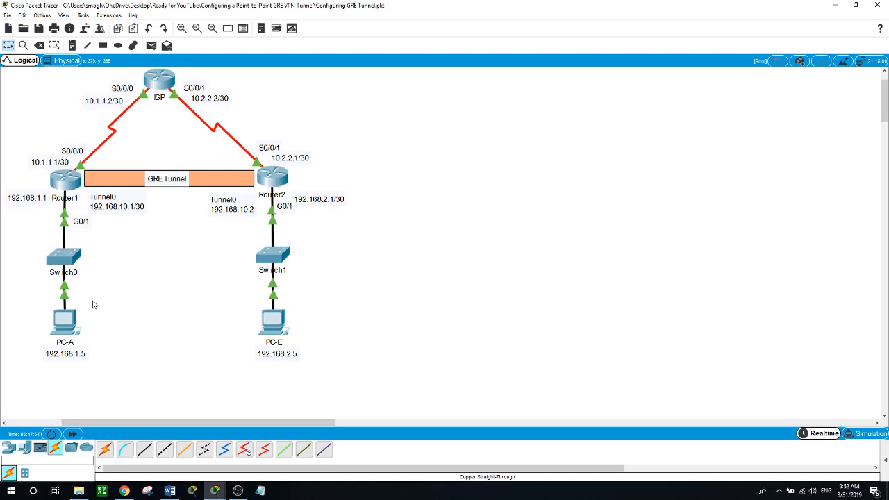
pyautogui.click(66, 182)
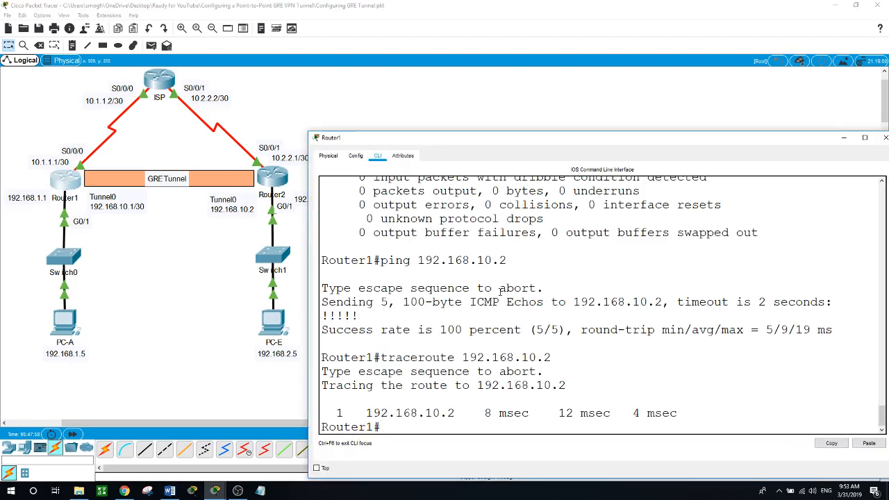
pyautogui.moveTo(618, 135); pyautogui.dragTo(618, 238)
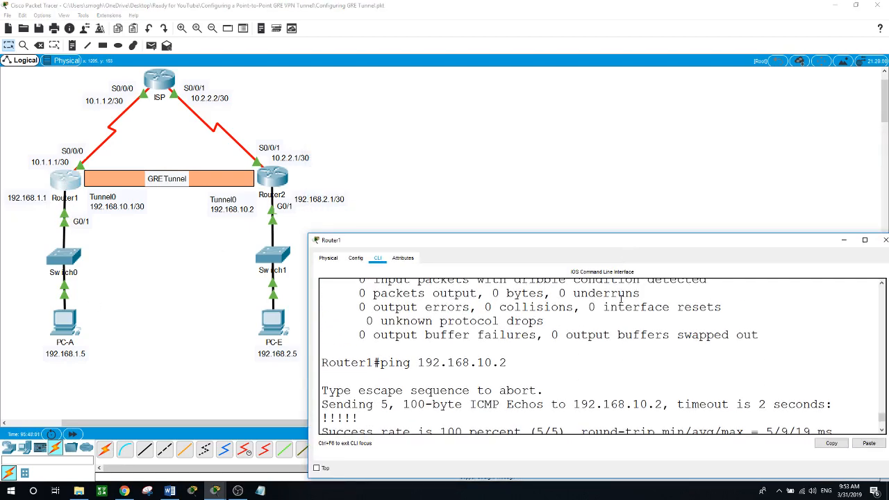
pyautogui.scroll(-3, 620, 299)
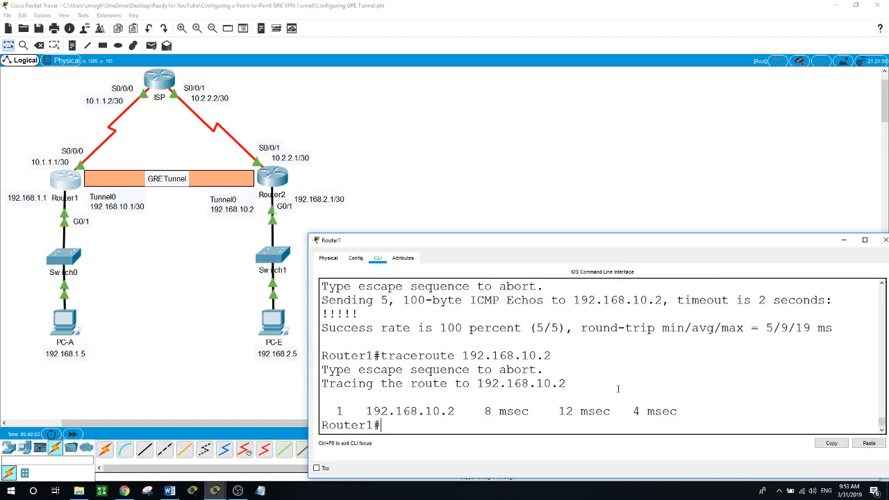
pyautogui.write('conf t')
pyautogui.press('Return')
pyautogui.write('router ')
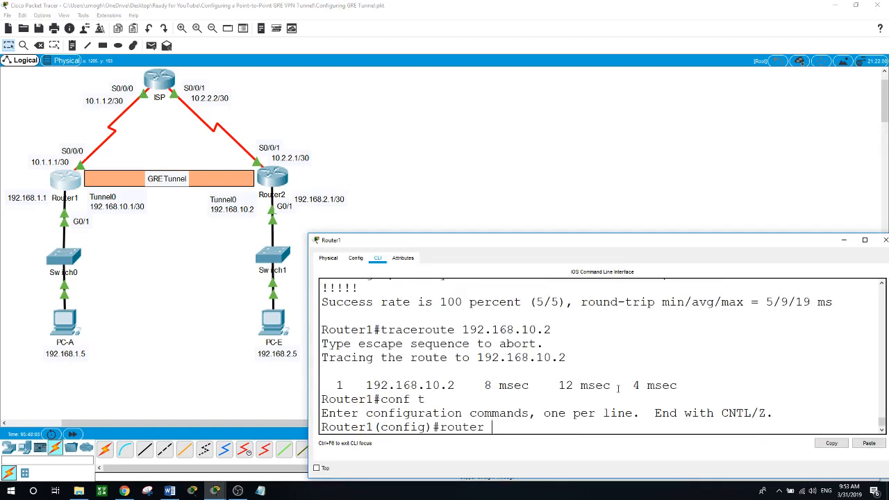
pyautogui.write('ospf ?')
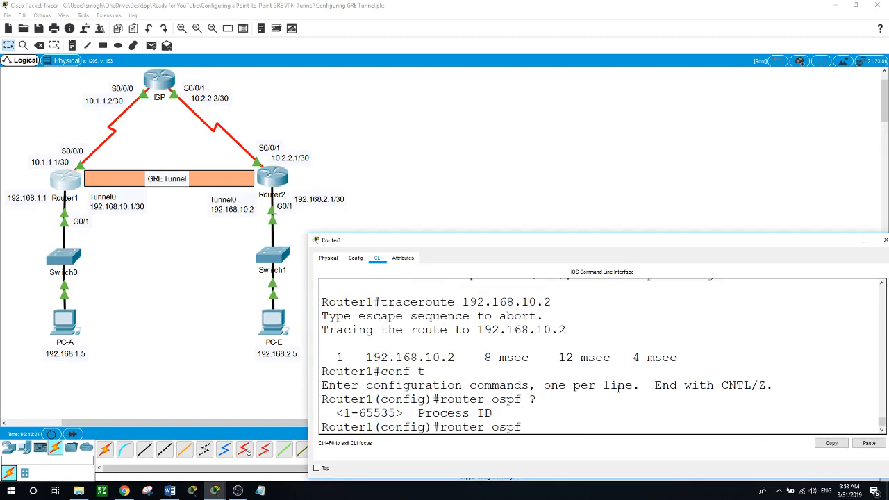
pyautogui.write('1')
pyautogui.press('Return')
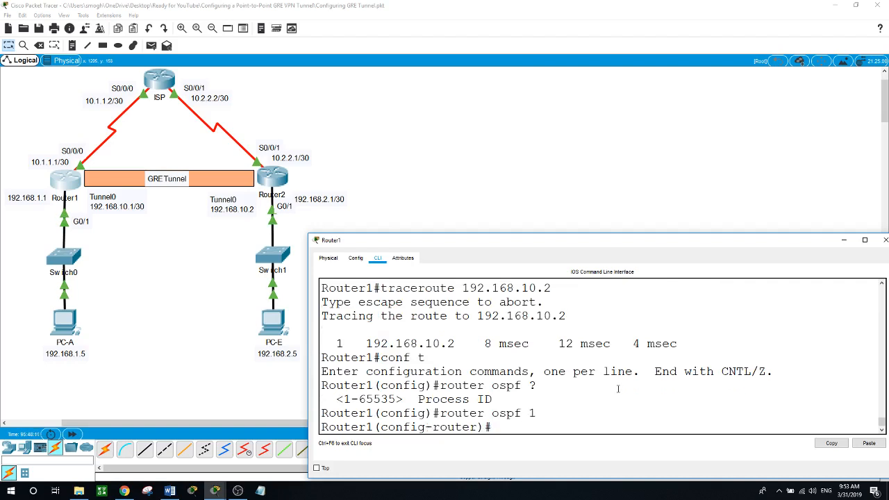
# - Advertise networks 192.168.10.0 and 192.168.1.0 in Router1's OSPF process, each with wildcard mask 0.0.0.255 in area 0
pyautogui.write('network 192.168.10.0')
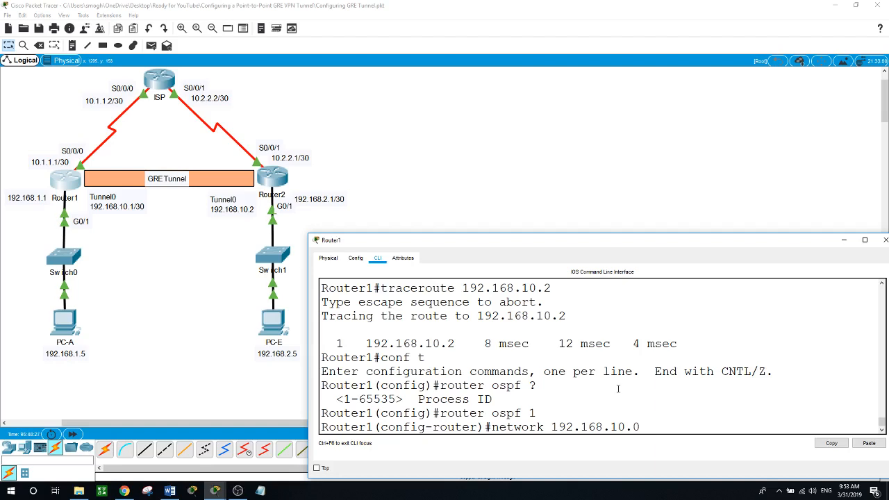
pyautogui.write('?')
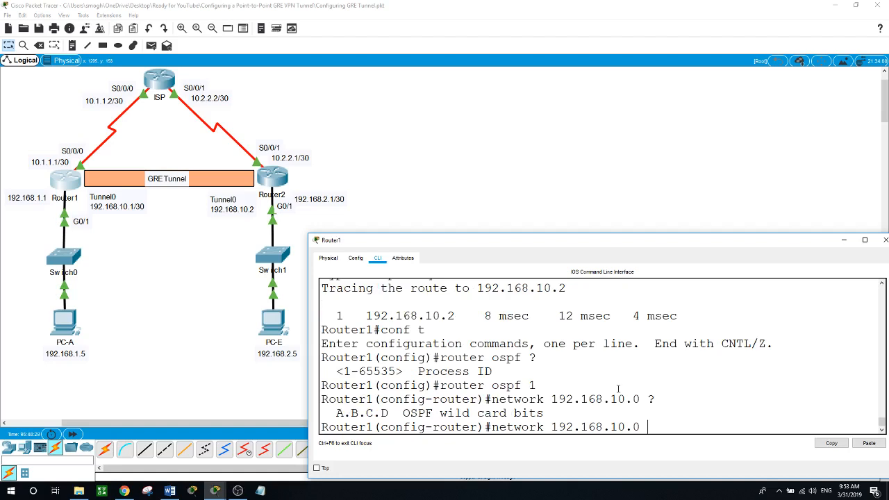
pyautogui.write('.0.0.255 area 0')
pyautogui.press('Return')
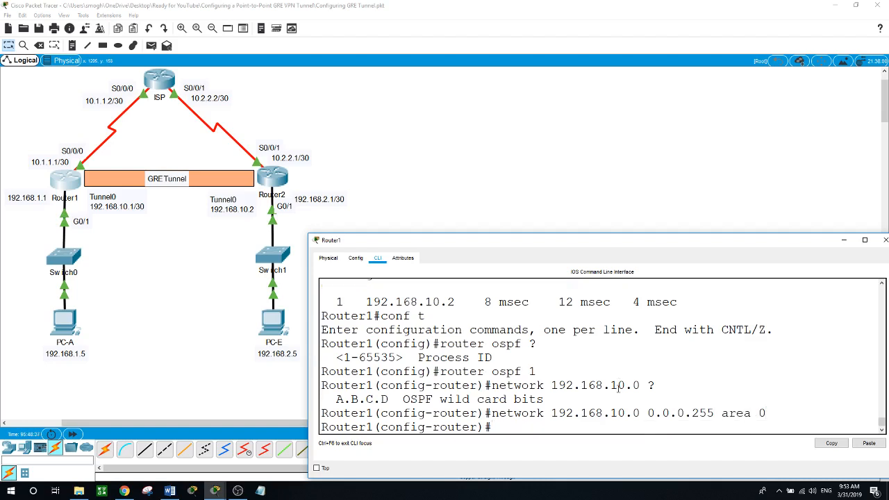
pyautogui.write('network 192.168.1.0')
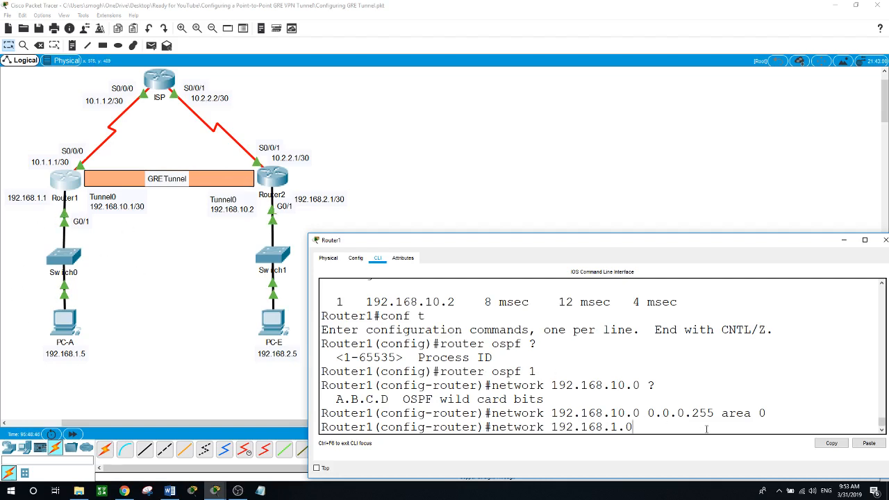
pyautogui.write(' 0.0.0.255 area 0')
pyautogui.press('Return')
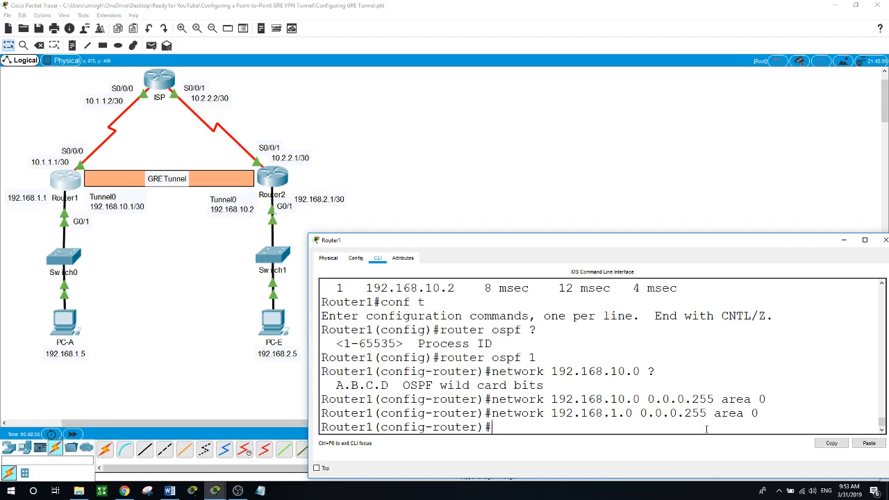
# - On Router2, enter global configuration mode and start OSPF routing with process ID 1
pyautogui.click(192, 284)
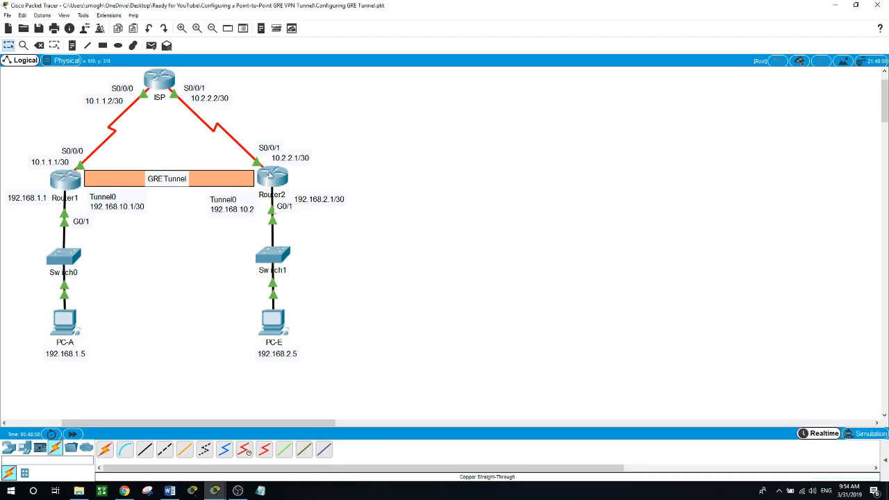
pyautogui.click(269, 175)
pyautogui.moveTo(467, 250); pyautogui.dragTo(488, 220)
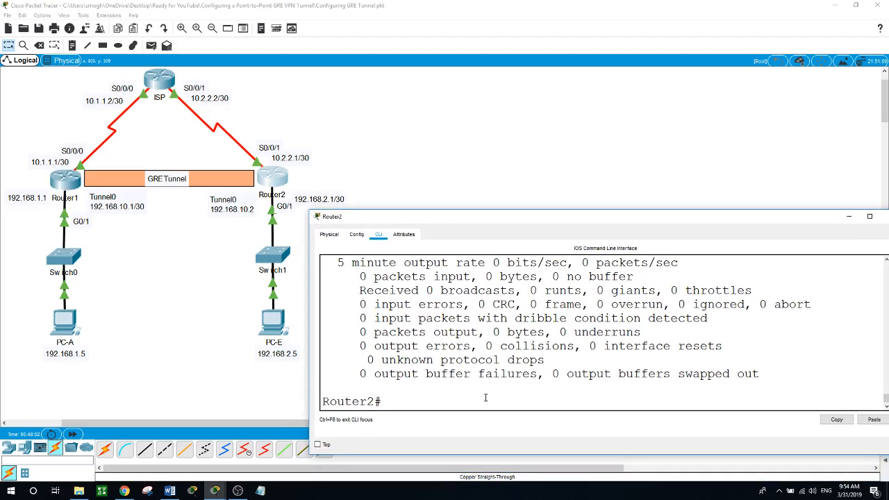
pyautogui.write('conf t')
pyautogui.press('Return')
pyautogui.write('routrer os')
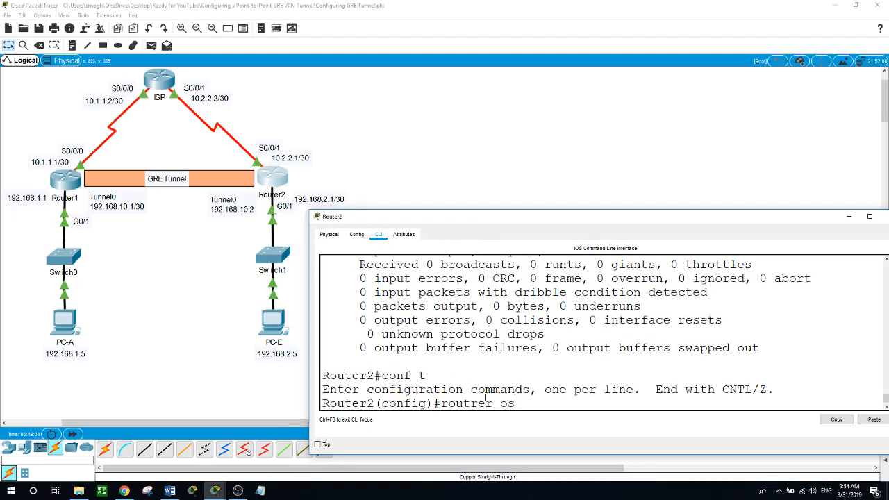
pyautogui.write('pf')
pyautogui.press('BackSpace')
pyautogui.press('BackSpace')
pyautogui.press('BackSpace')
pyautogui.press('BackSpace')
pyautogui.press('BackSpace')
pyautogui.press('BackSpace')
pyautogui.press('BackSpace')
pyautogui.press('BackSpace')
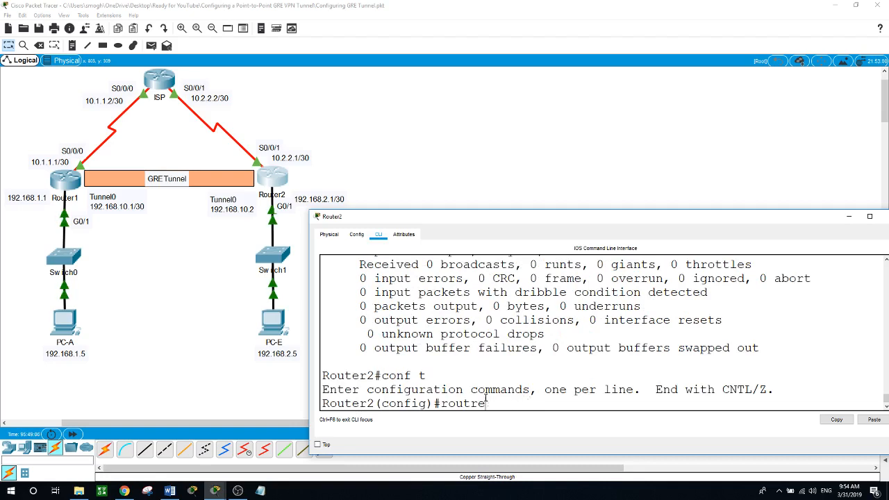
pyautogui.write('er ospf 1')
pyautogui.press('Return')
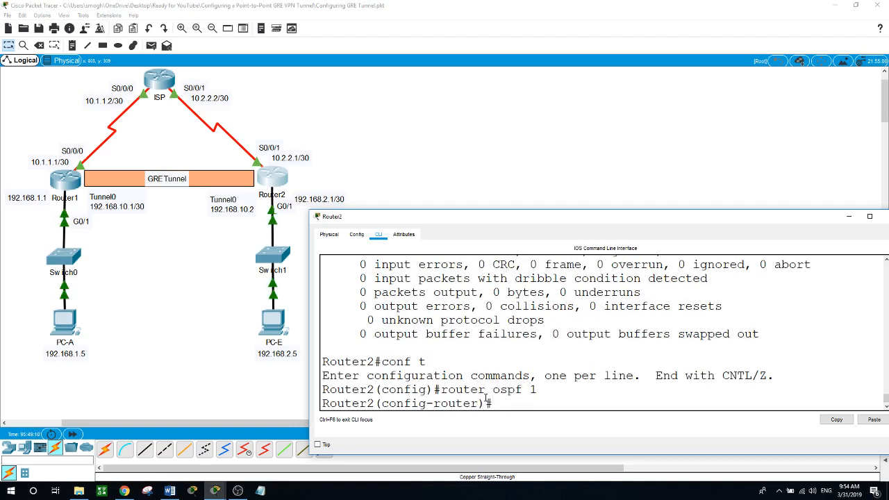
# - Advertise networks 192.168.10.0 and 192.168.2.0 in Router2's OSPF process, each with wildcard mask 0.0.0.255 in area 0
pyautogui.write('networ')
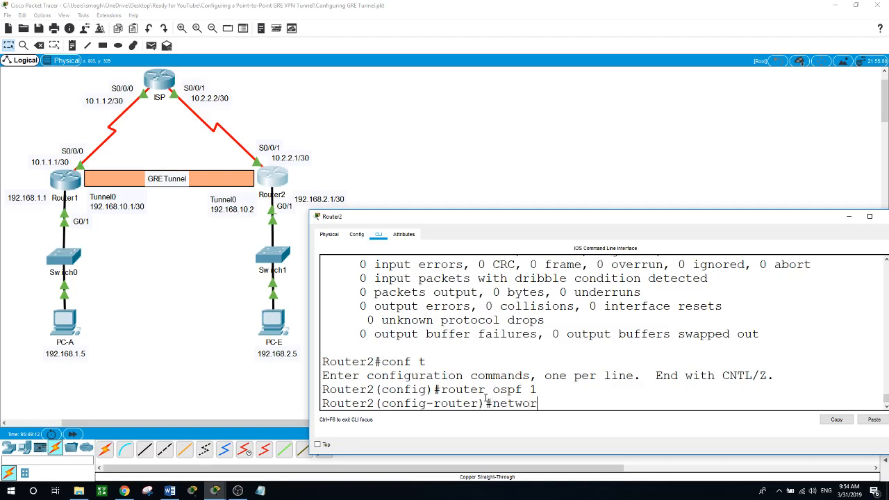
pyautogui.write('k 192.168.10.0 0.0.0')
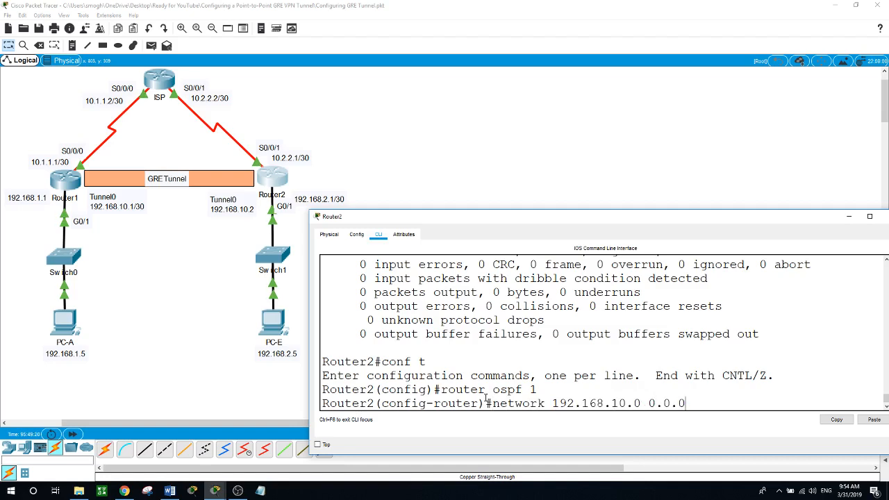
pyautogui.write('.255 area 0')
pyautogui.press('Return')
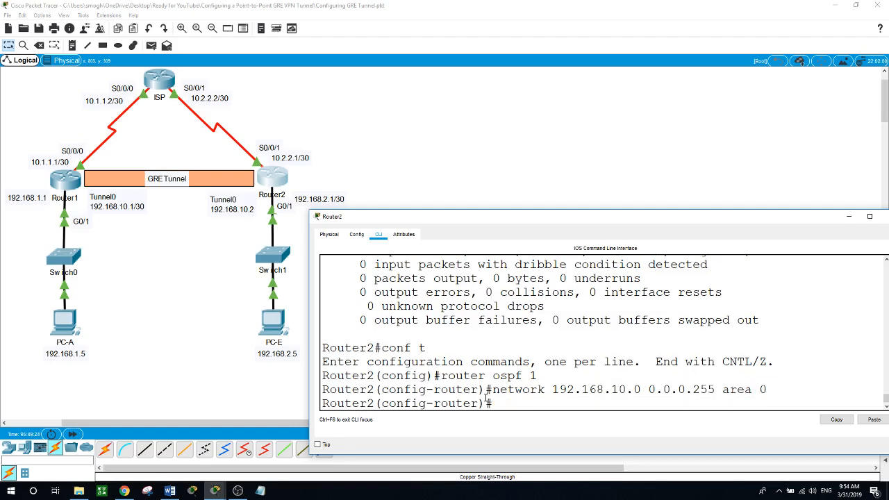
pyautogui.write('network')
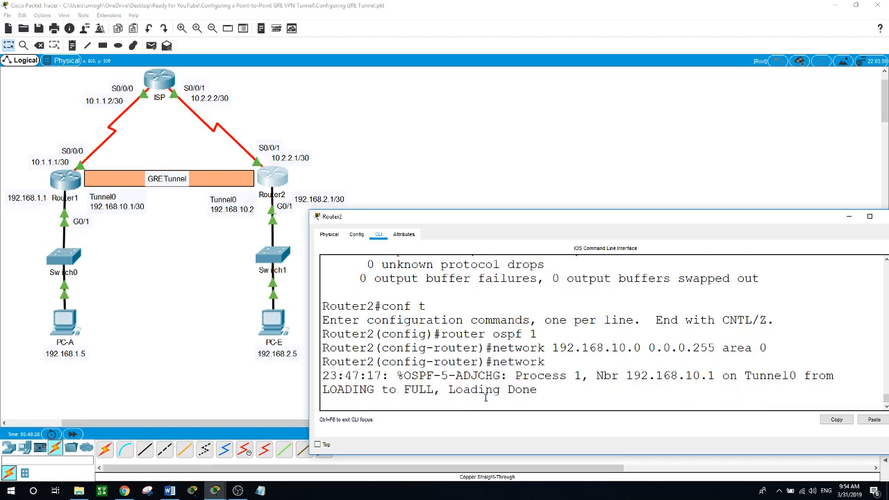
pyautogui.write('192.168.2.0 0.0.0.255')
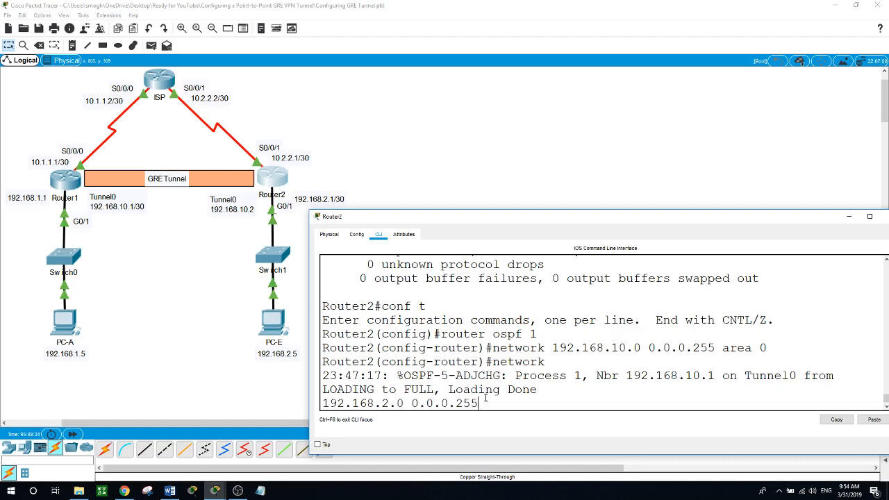
pyautogui.write(' area 0')
pyautogui.press('Return')
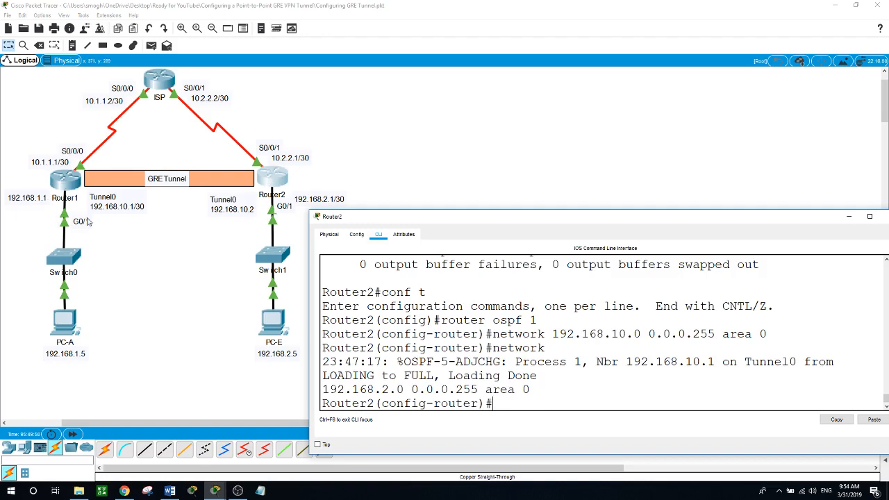
# - Return to Router1, leave configuration mode and display its routing table with show ip route
pyautogui.click(58, 182)
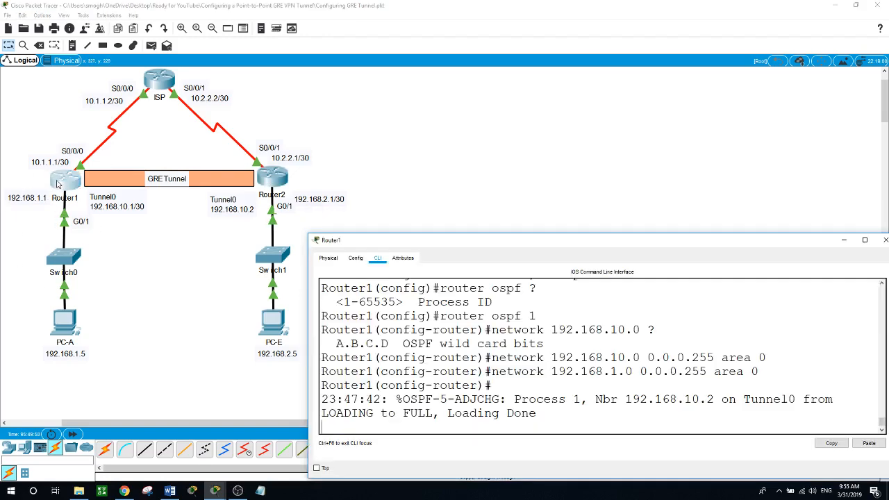
pyautogui.press('Return')
pyautogui.press('Return')
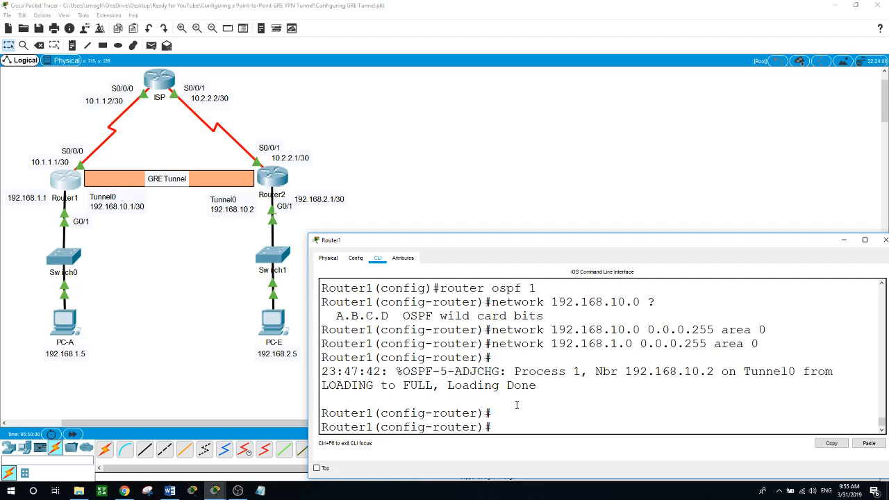
pyautogui.write('end')
pyautogui.press('Return')
pyautogui.write('show ')
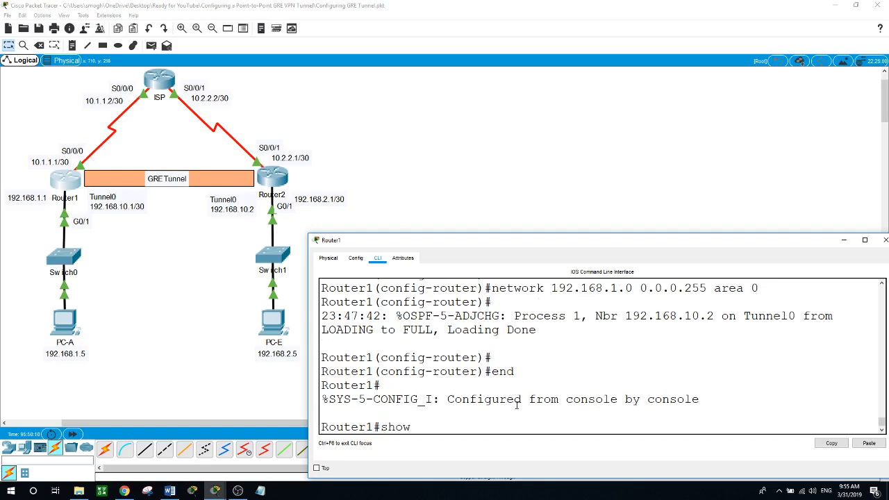
pyautogui.write('ip route')
pyautogui.press('Return')
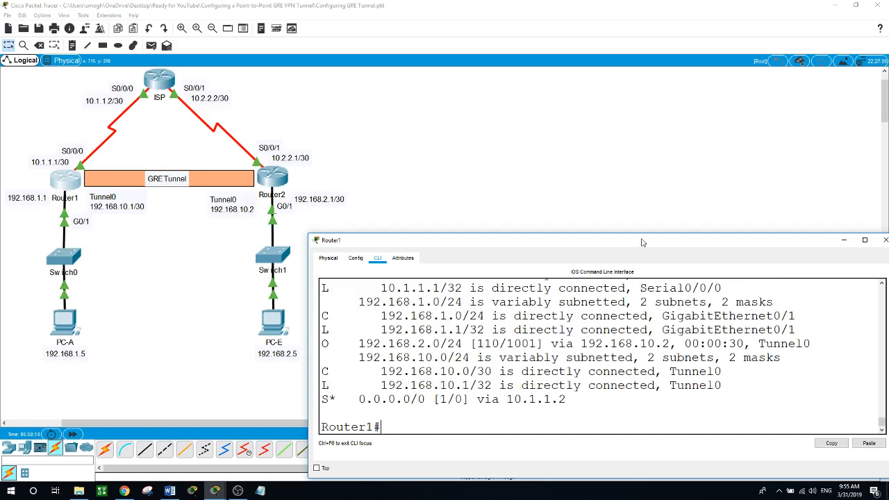
# - Examine the OSPF entry for Router2's LAN, 192.168.2.0/24, in Router1's routing table
pyautogui.moveTo(615, 243); pyautogui.dragTo(616, 149)
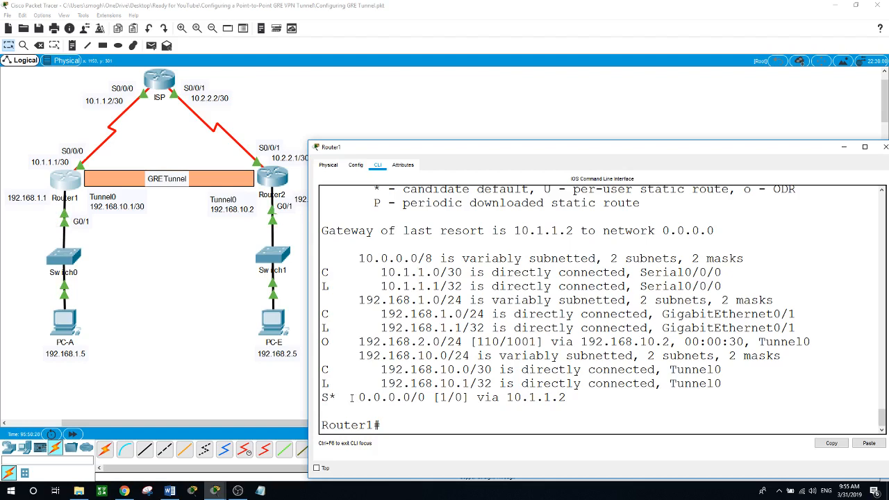
pyautogui.moveTo(324, 341); pyautogui.dragTo(389, 341)
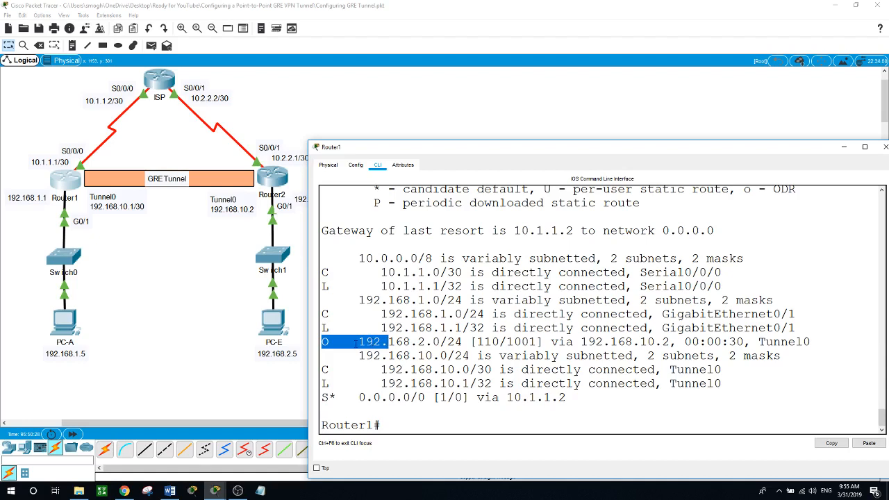
pyautogui.moveTo(356, 341); pyautogui.dragTo(447, 342)
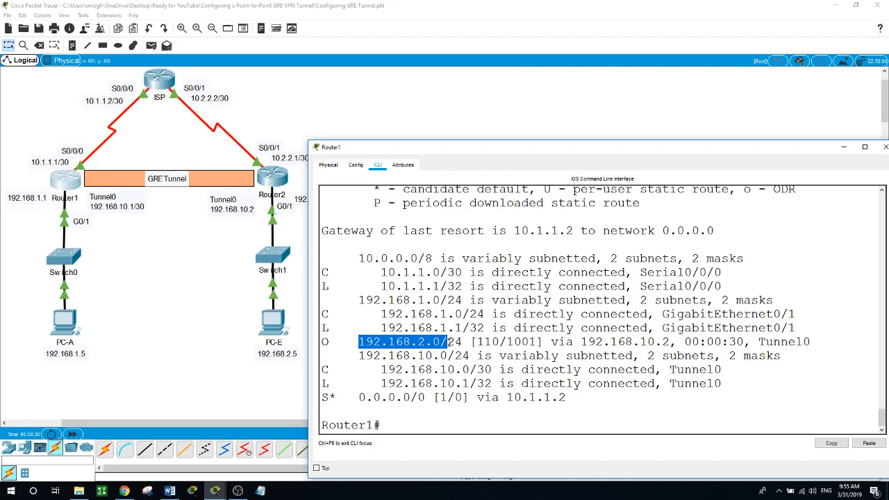
pyautogui.moveTo(322, 342); pyautogui.dragTo(812, 342)
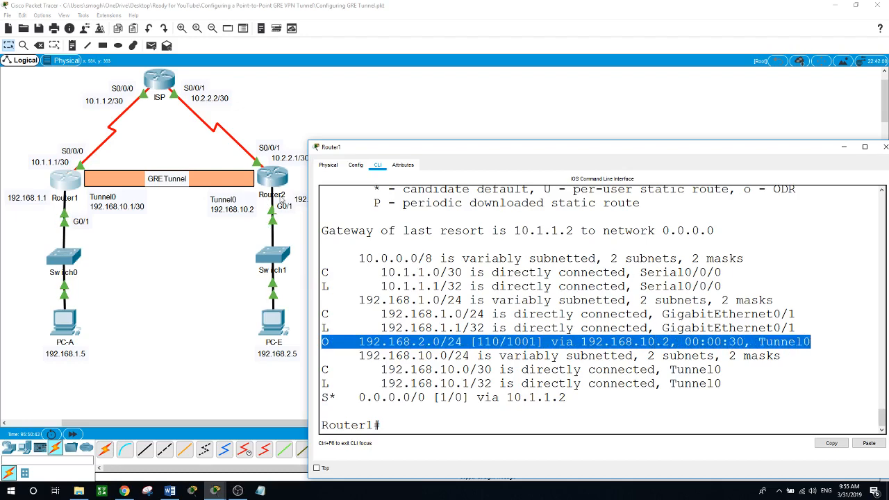
# - On Router2, leave configuration mode and review its full routing table with show ip route
pyautogui.click(264, 171)
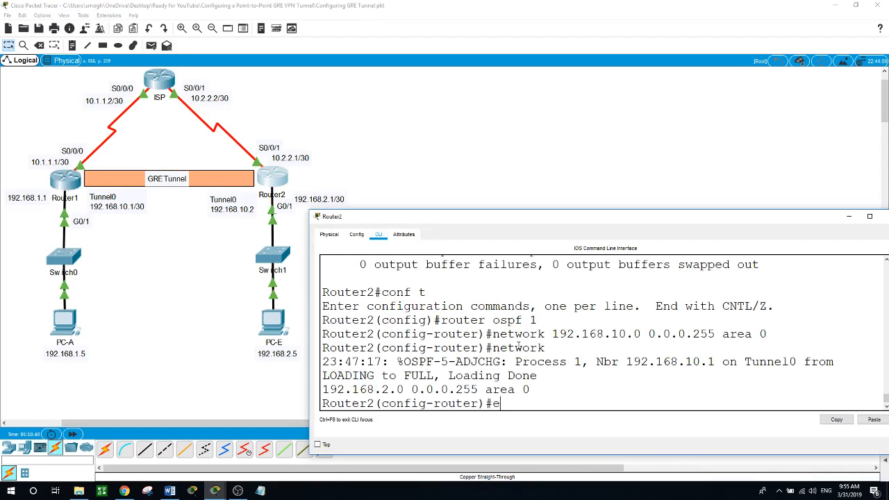
pyautogui.write('end')
pyautogui.press('Return')
pyautogui.press('Return')
pyautogui.write('show')
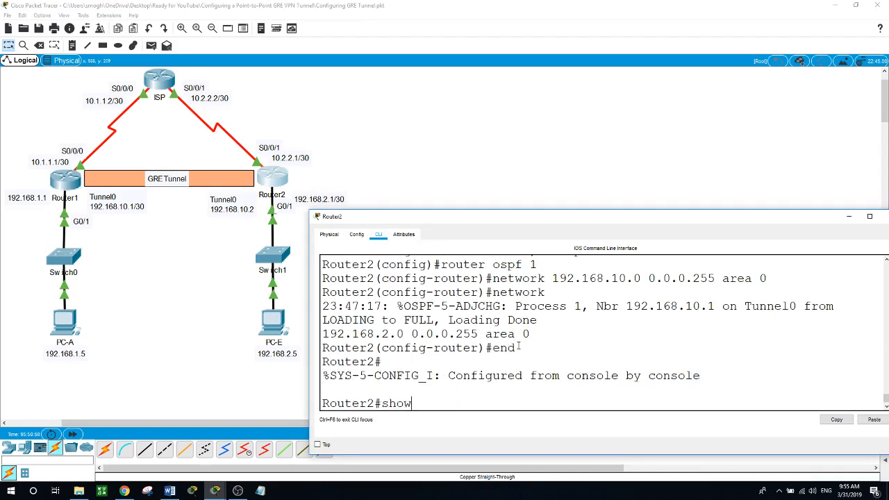
pyautogui.write(' ip route')
pyautogui.press('Return')
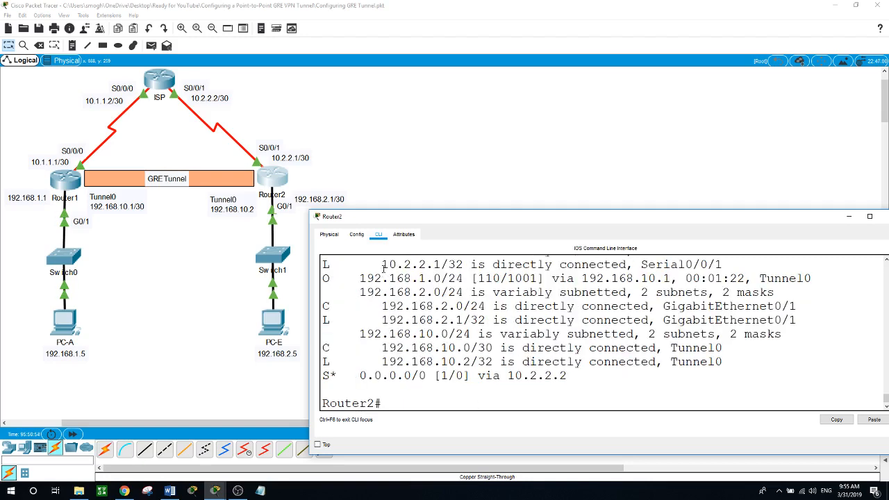
pyautogui.moveTo(503, 211); pyautogui.dragTo(517, 55)
pyautogui.scroll(1, 593, 193)
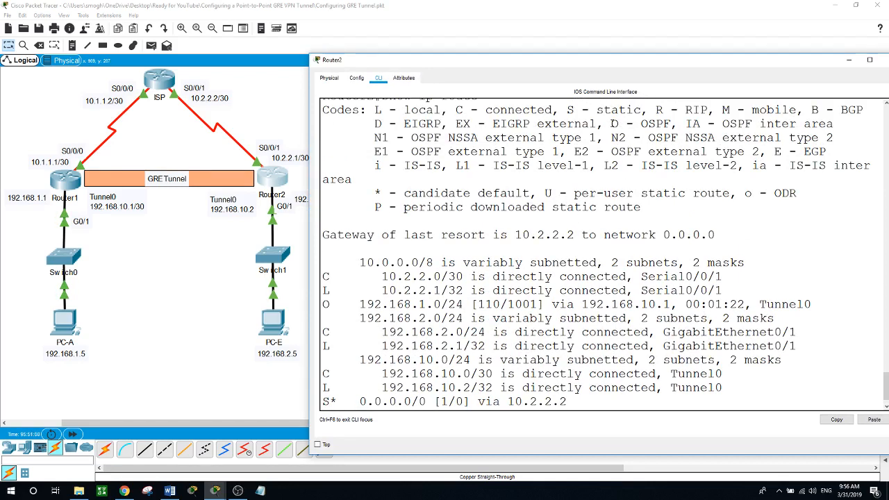
# - Examine the OSPF code and the entry for Router1's LAN, 192.168.1.0/24, in Router2's routing table, and return to the topology
pyautogui.moveTo(611, 123); pyautogui.dragTo(675, 124)
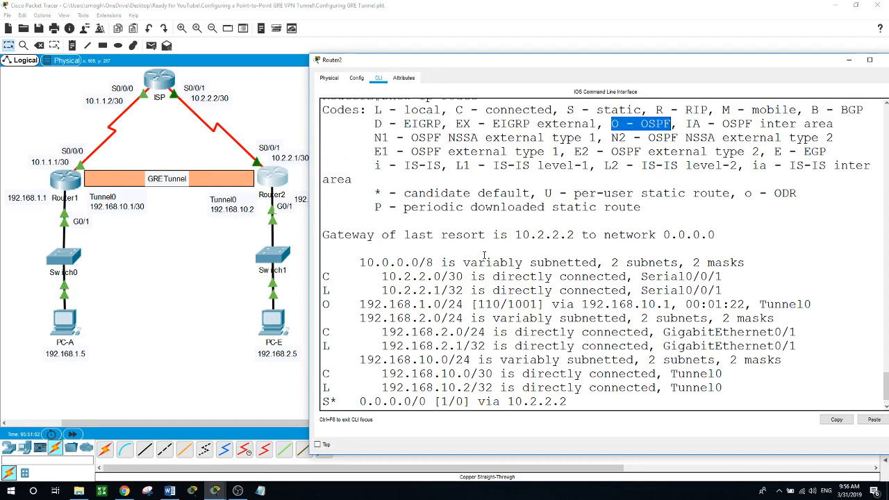
pyautogui.click(325, 304)
pyautogui.moveTo(325, 304); pyautogui.dragTo(389, 305)
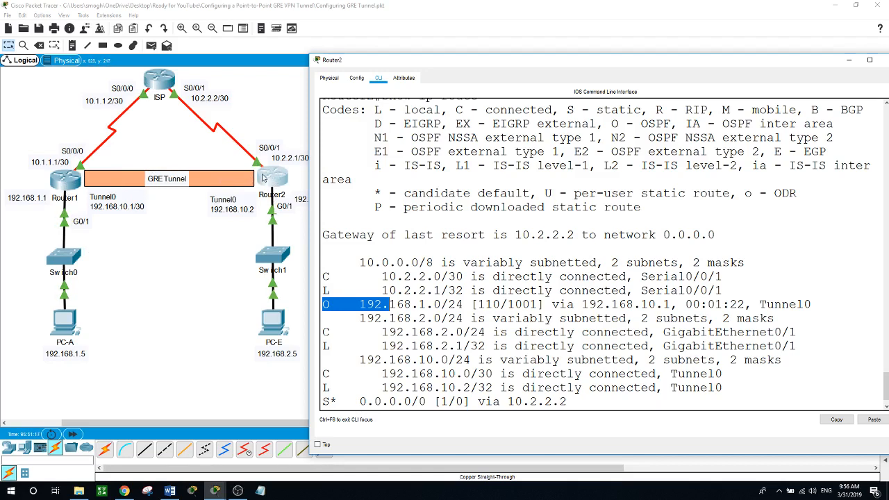
pyautogui.click(455, 305)
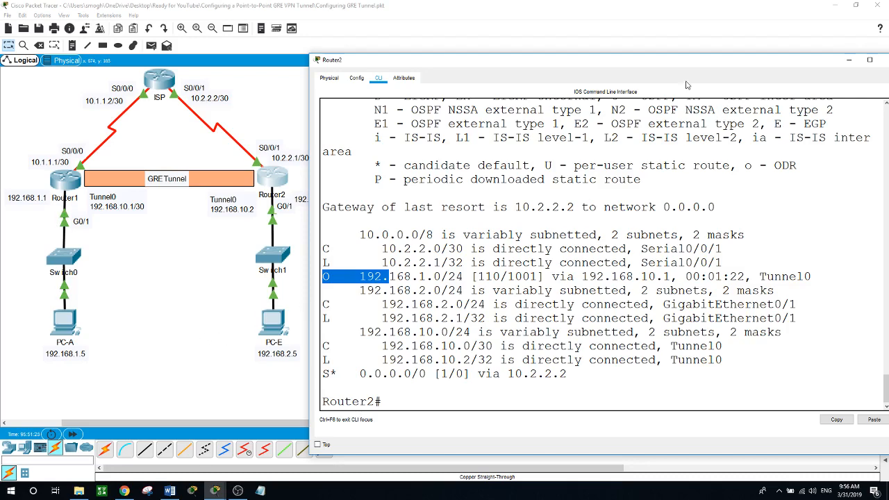
pyautogui.moveTo(648, 56); pyautogui.dragTo(624, 212)
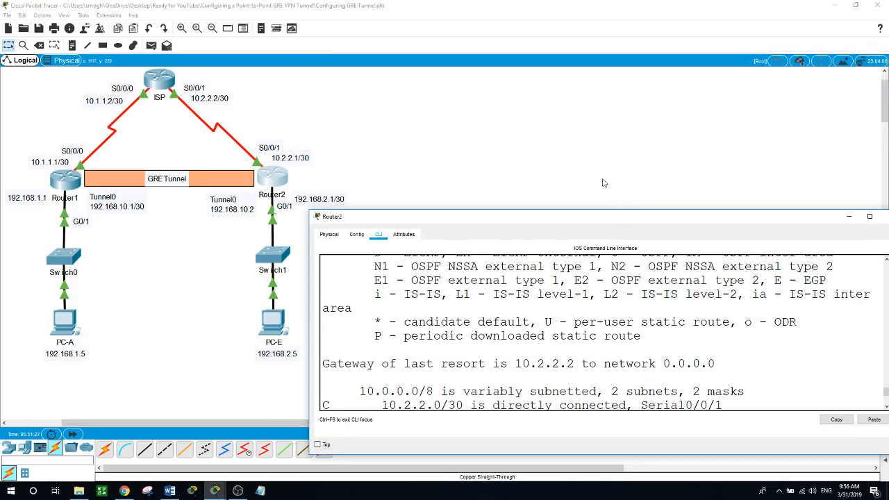
pyautogui.click(604, 182)
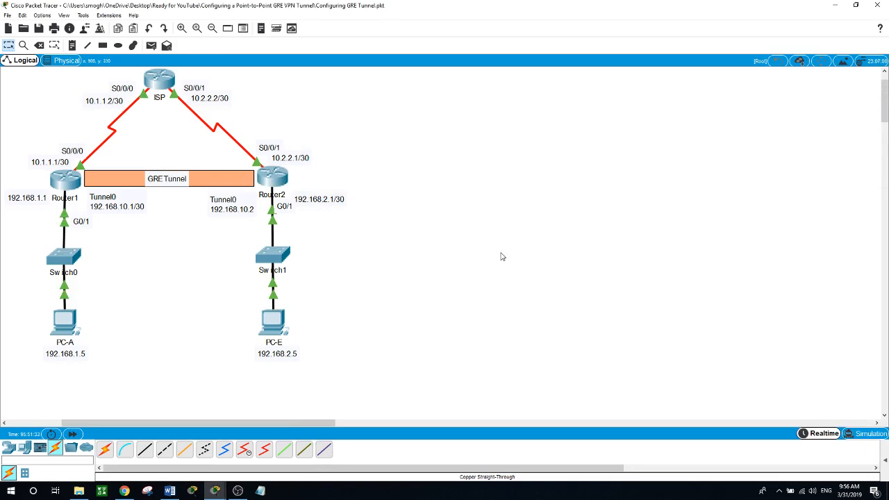
# - From PC-A's command prompt, ping PC-E at 192.168.2.5 again
pyautogui.click(76, 325)
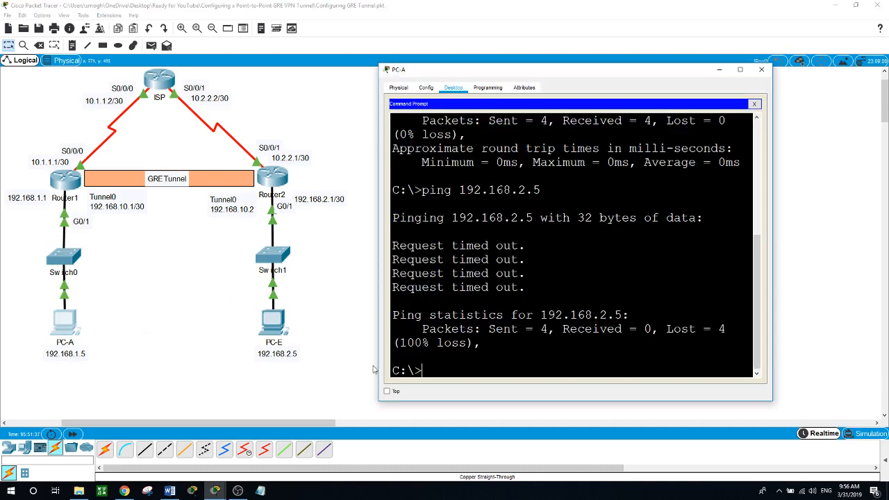
pyautogui.press('Up')
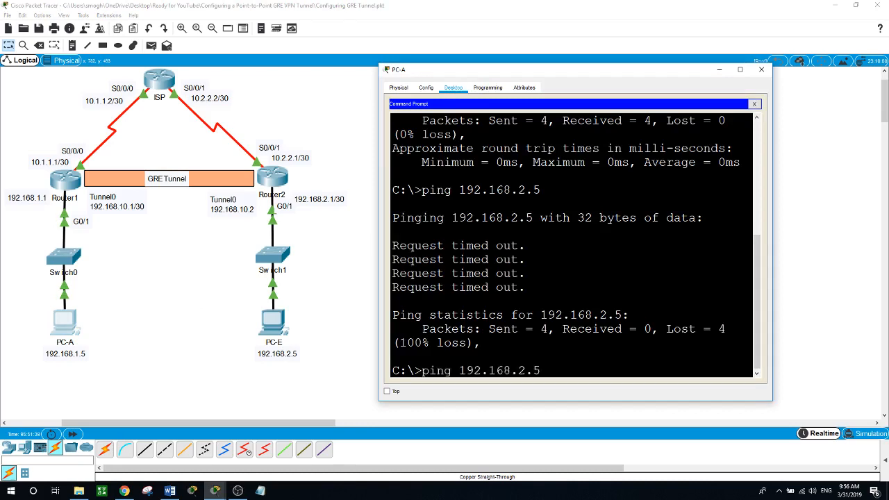
pyautogui.press('Return')
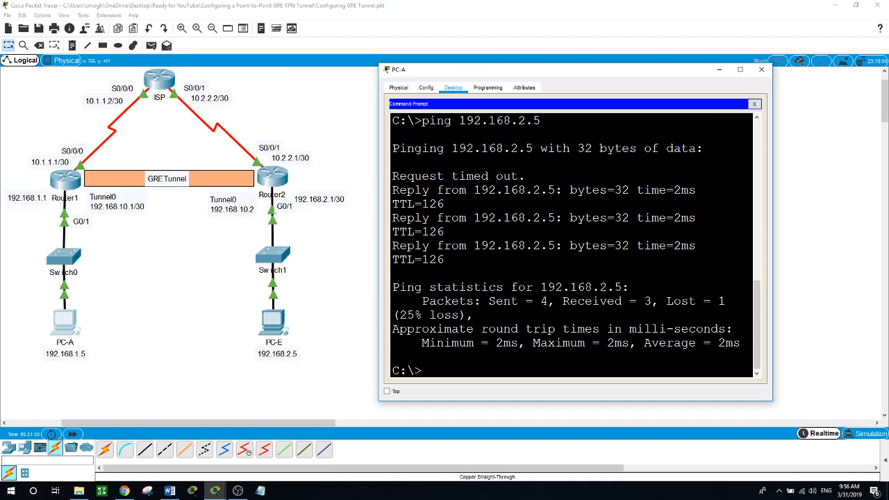
# - Trace the route from PC-A to 192.168.2.5 with tracert and examine the second hop's address
pyautogui.write('tracert 192.168.')
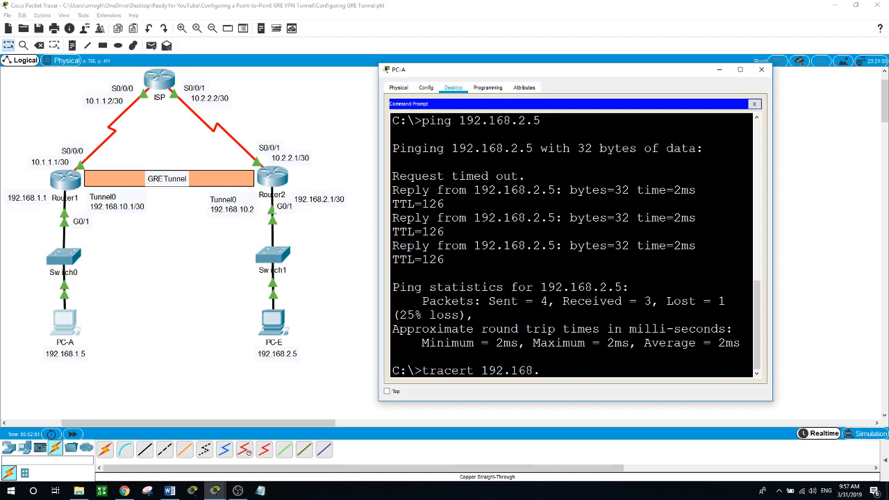
pyautogui.write('2.5')
pyautogui.press('Return')
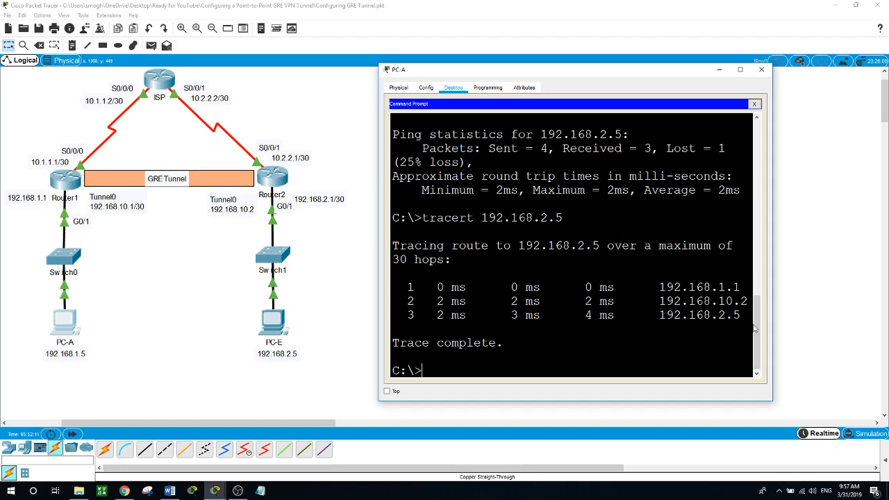
pyautogui.moveTo(658, 301); pyautogui.dragTo(747, 301)
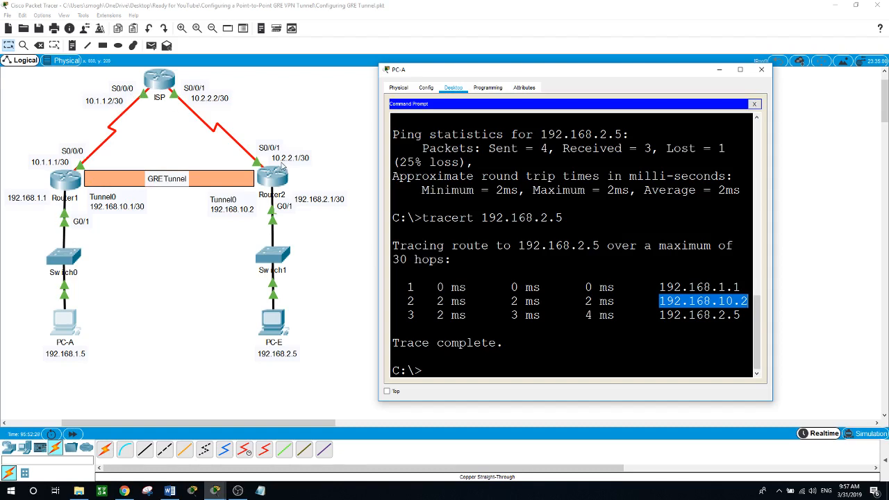
# - Replace PC-E's IP configuration view with its command prompt and ping PC-A at 192.168.1.5
pyautogui.click(275, 320)
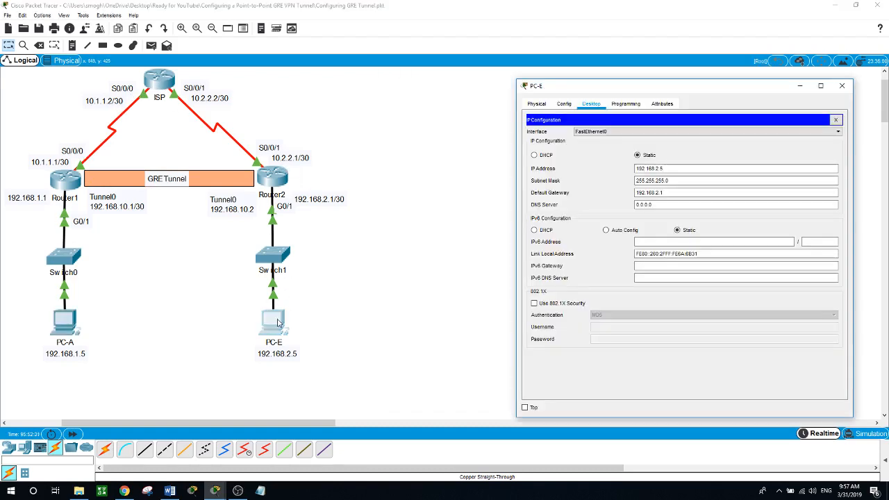
pyautogui.click(835, 120)
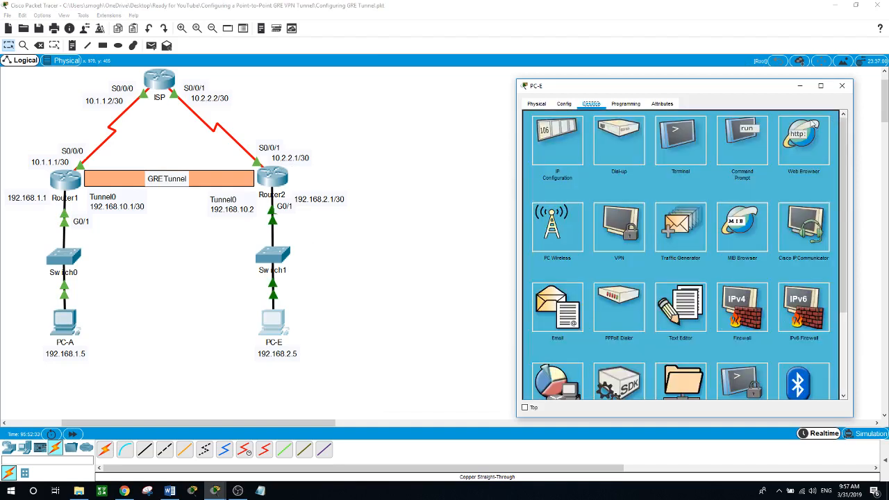
pyautogui.click(733, 136)
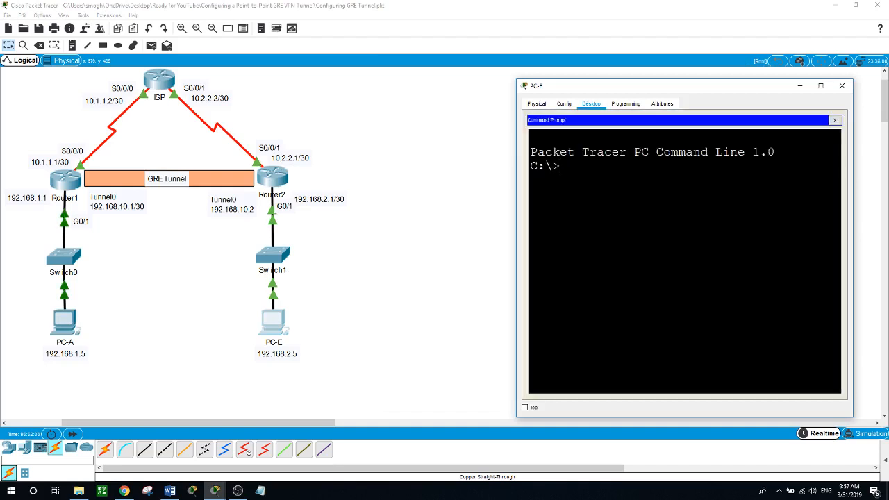
pyautogui.write('ping 192.168.1')
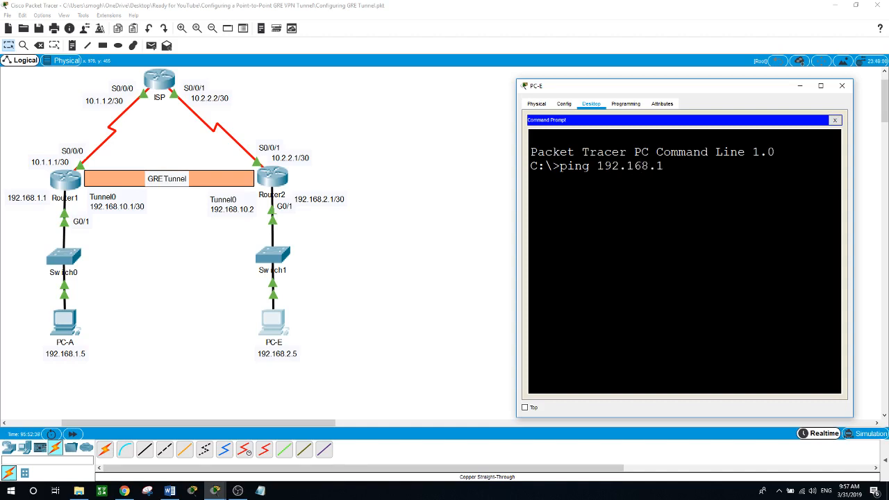
pyautogui.write('.5')
pyautogui.press('Return')
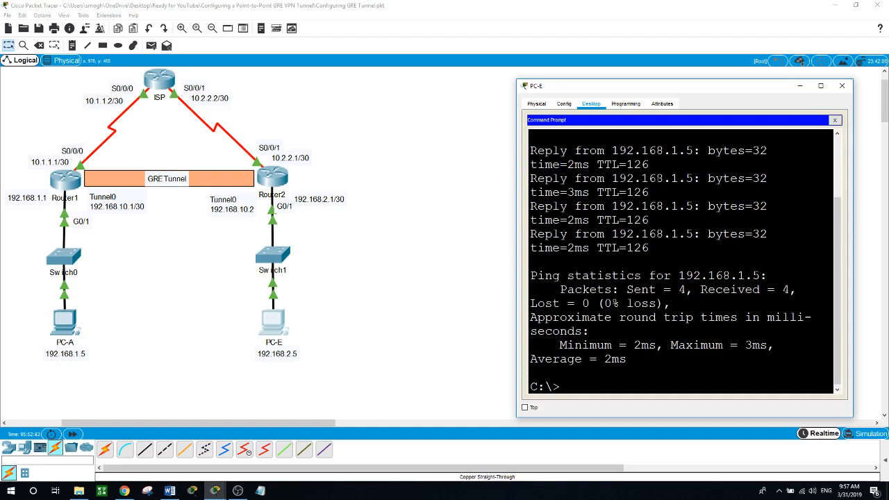
# - Trace the route from PC-E to 192.168.1.5 with tracert, widen the window to read the hops, and return to the topology
pyautogui.write('tracert 192.168.1.5')
pyautogui.press('Return')
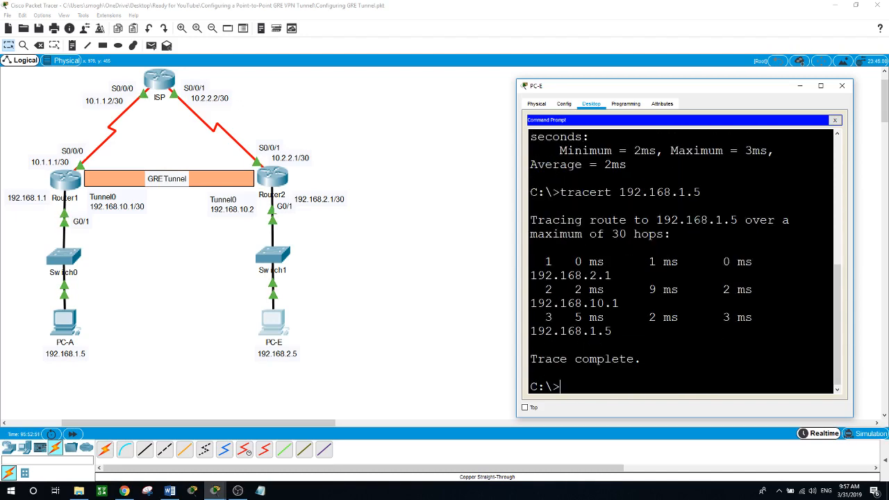
pyautogui.moveTo(509, 265); pyautogui.dragTo(416, 264)
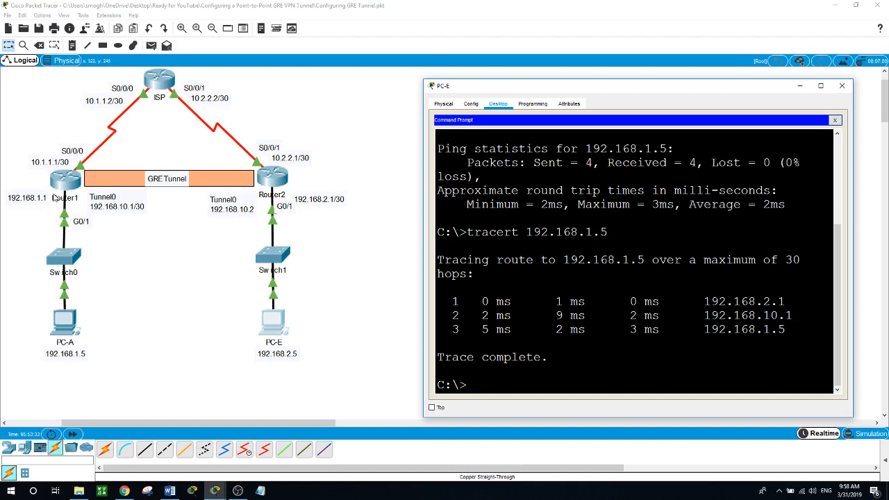
pyautogui.click(373, 351)
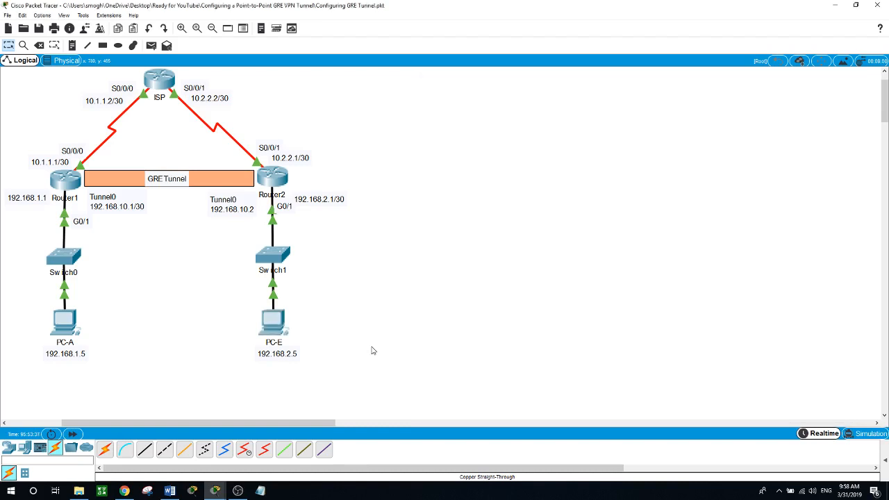